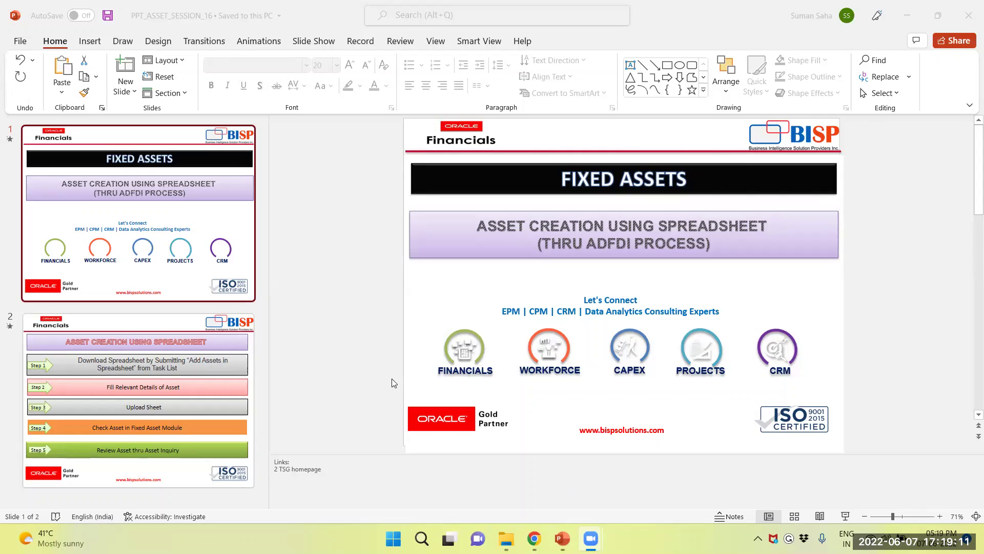
Show slide 2, which lists the five Asset Creation Using Spreadsheet steps.
left_click(167, 374)
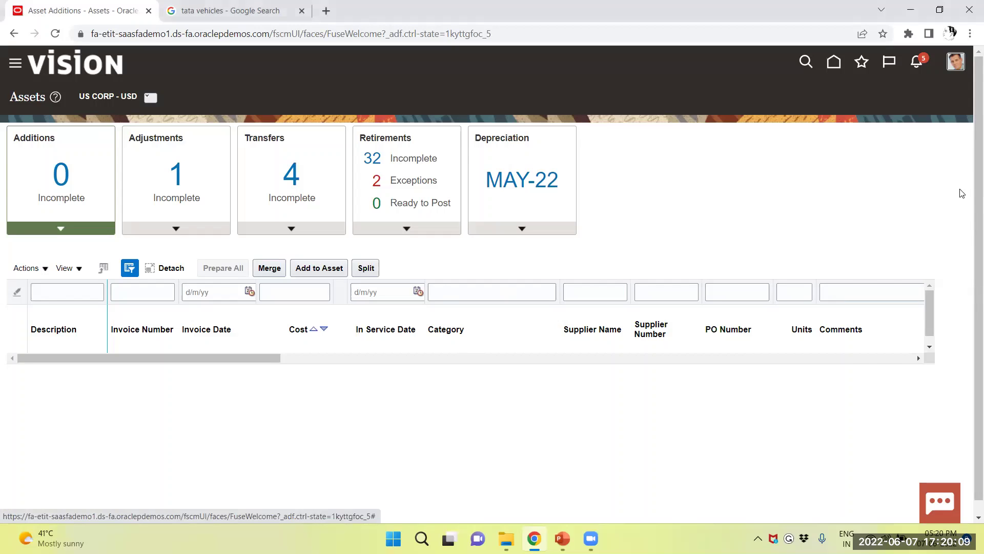
Generate the Add Assets in Spreadsheet workbook for book US CORP and asset type Capitalized.
left_click(961, 193)
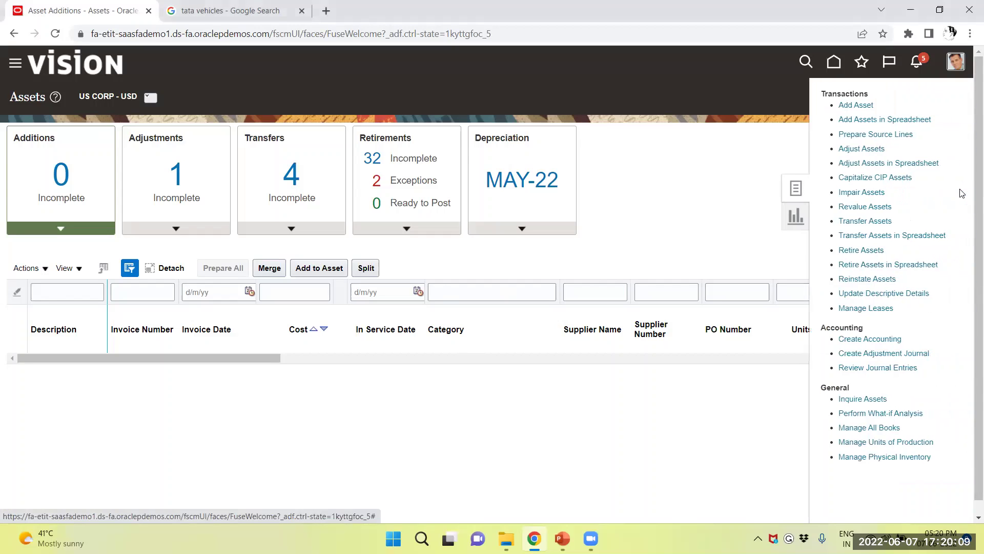
left_click(890, 120)
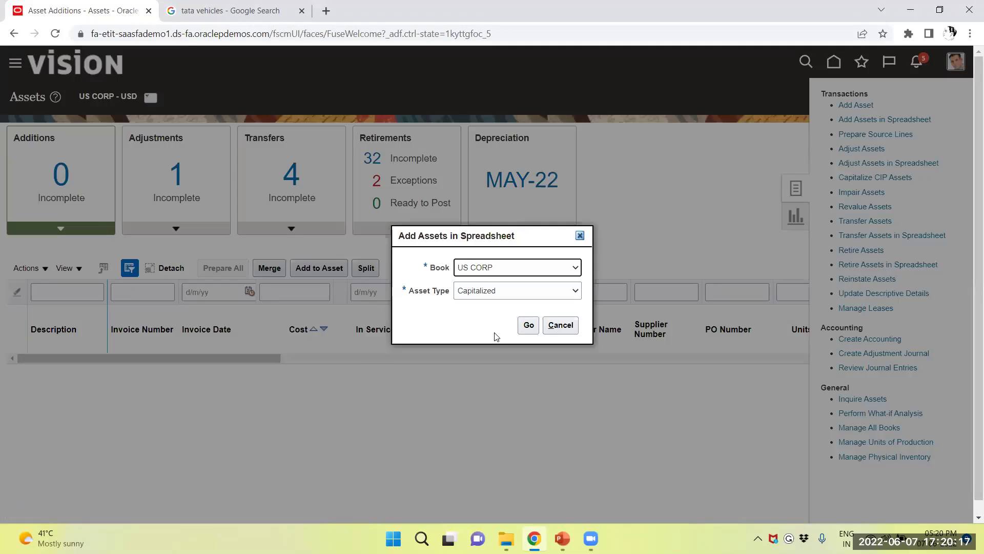
left_click(488, 271)
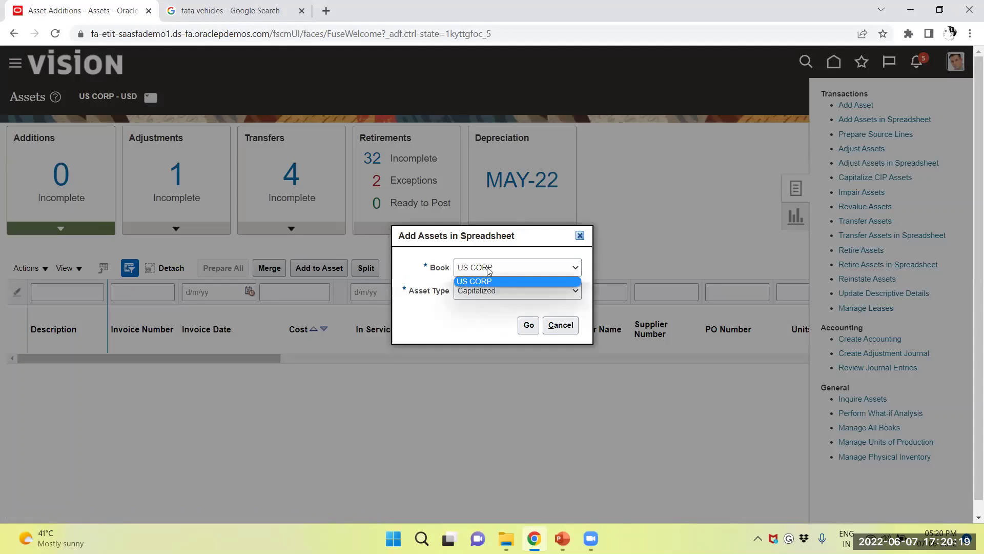
left_click(488, 281)
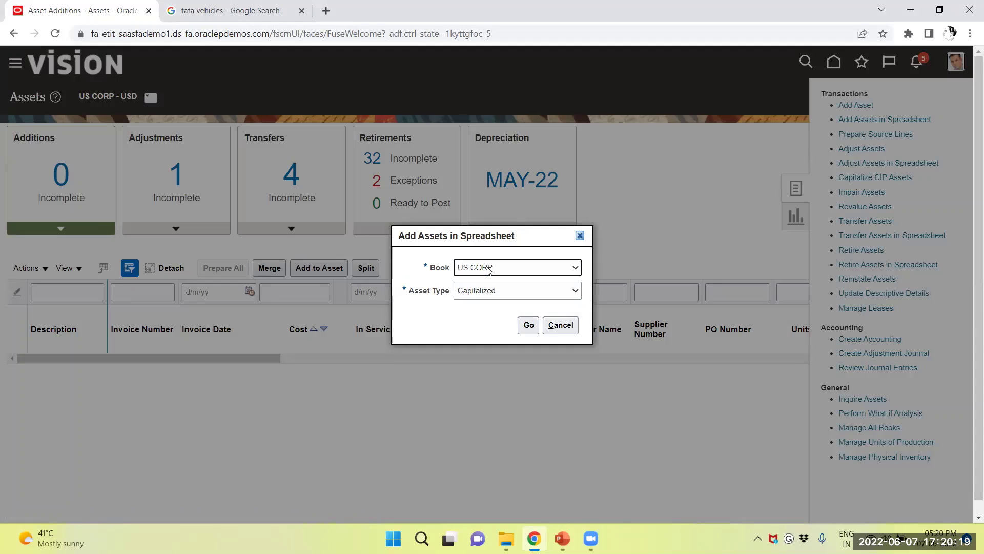
left_click(491, 294)
left_click(490, 293)
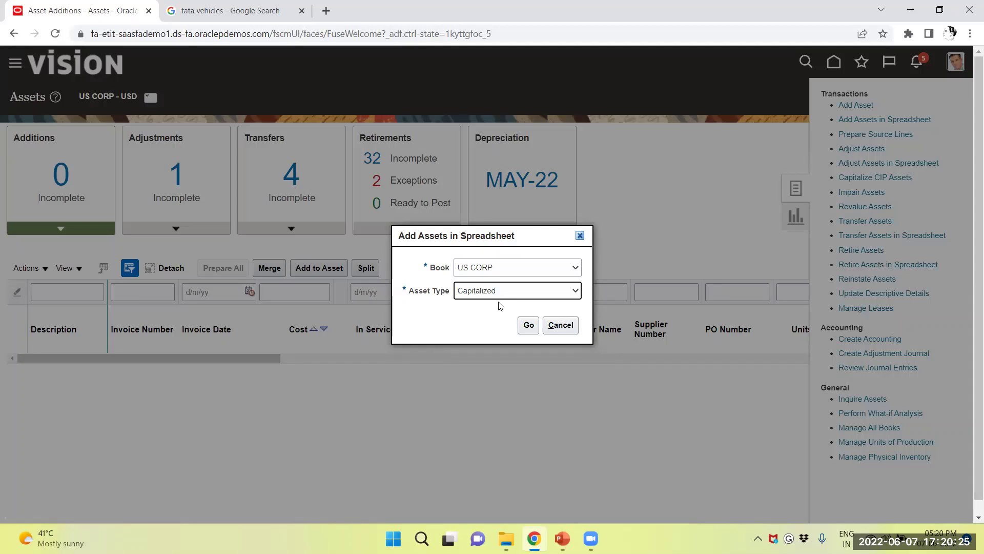
left_click(529, 328)
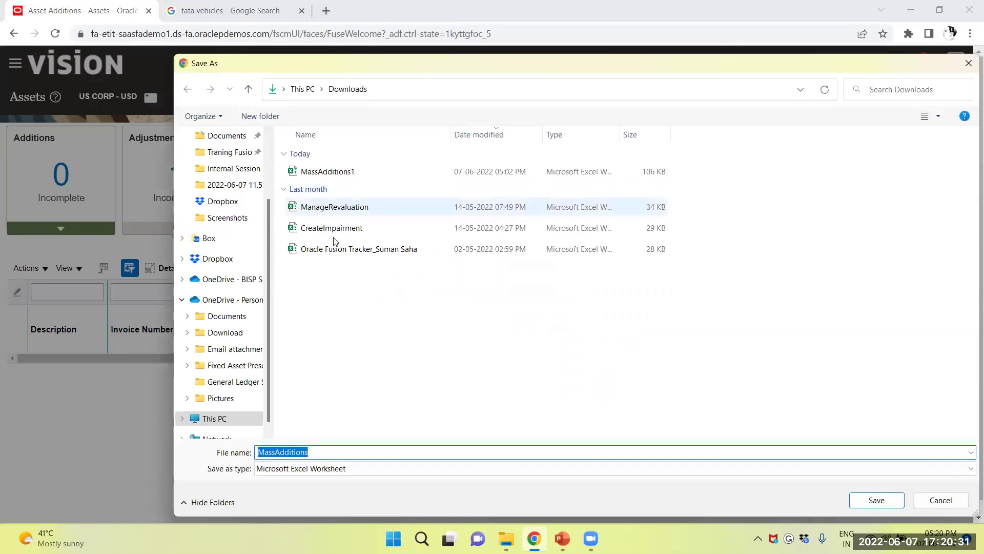
Save MassAdditions.xlsx to Downloads and open it from the download bar.
left_click(877, 500)
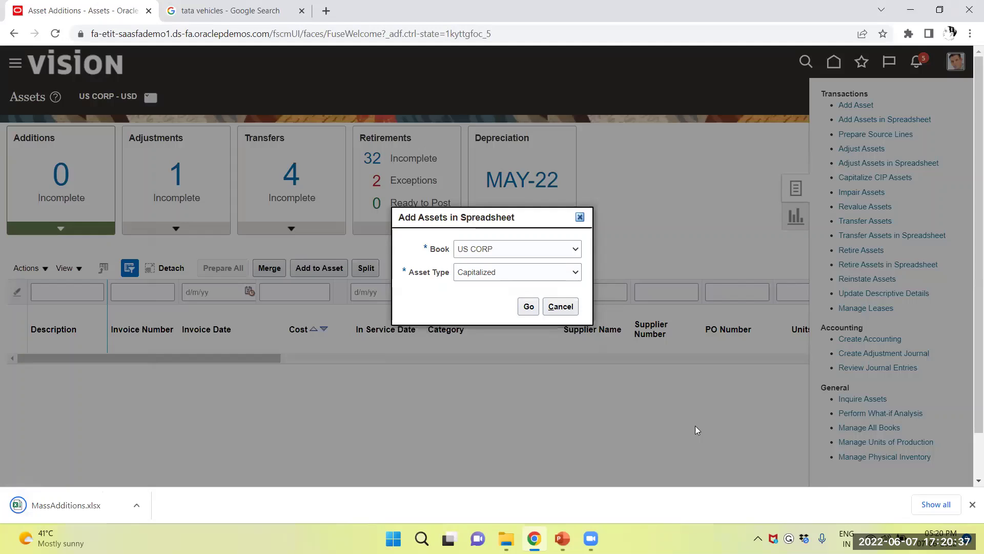
left_click(135, 506)
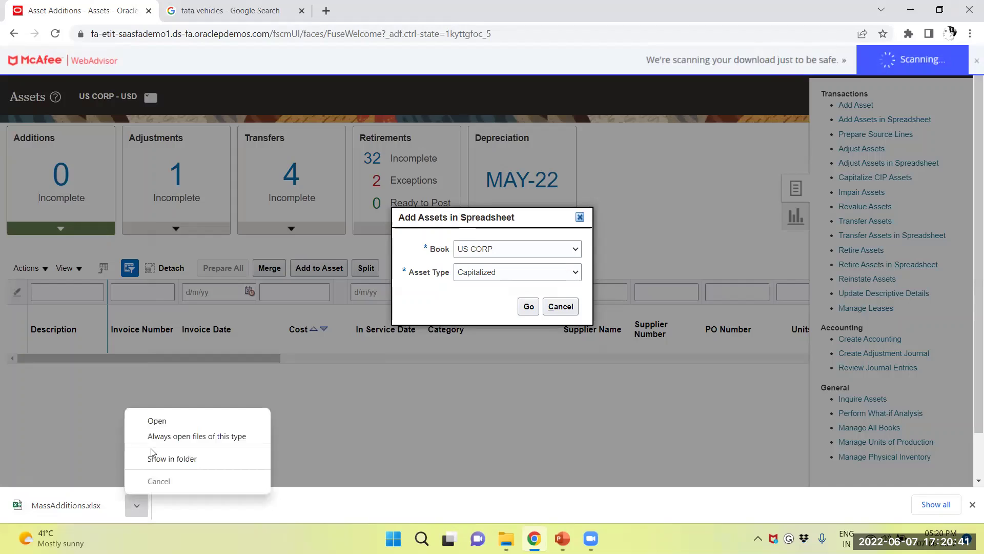
left_click(167, 419)
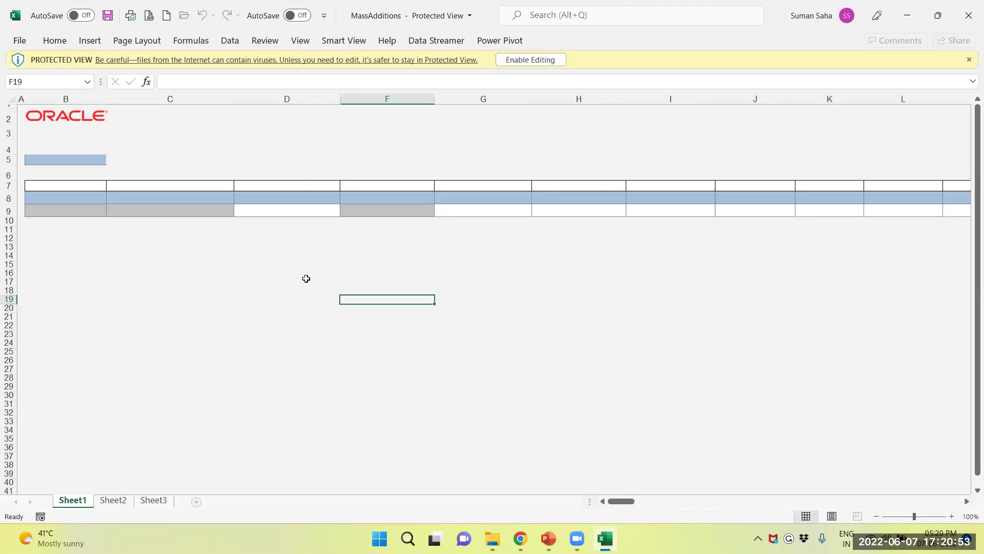
Enable editing, agree to connect, and sign in to Oracle with the user ID and password.
left_click(553, 62)
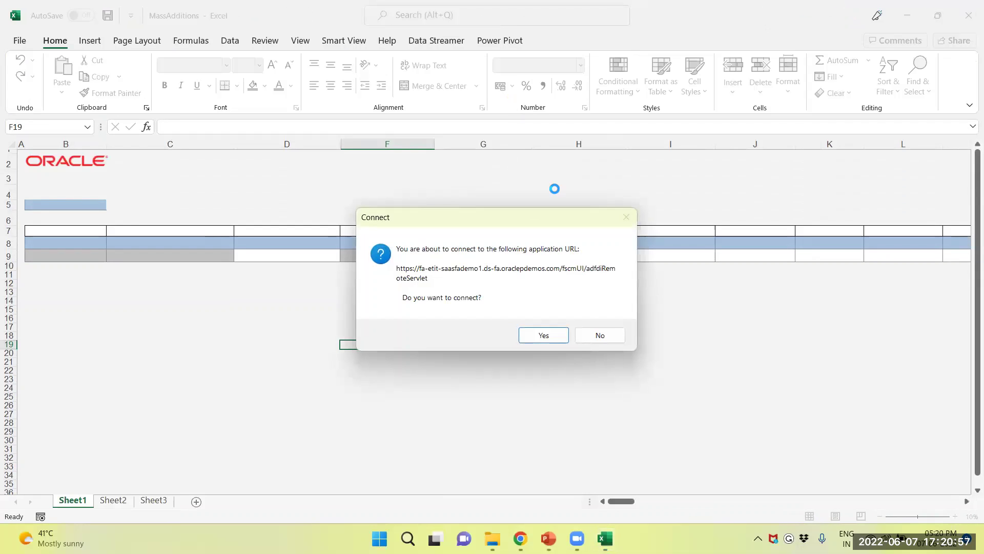
left_click(536, 331)
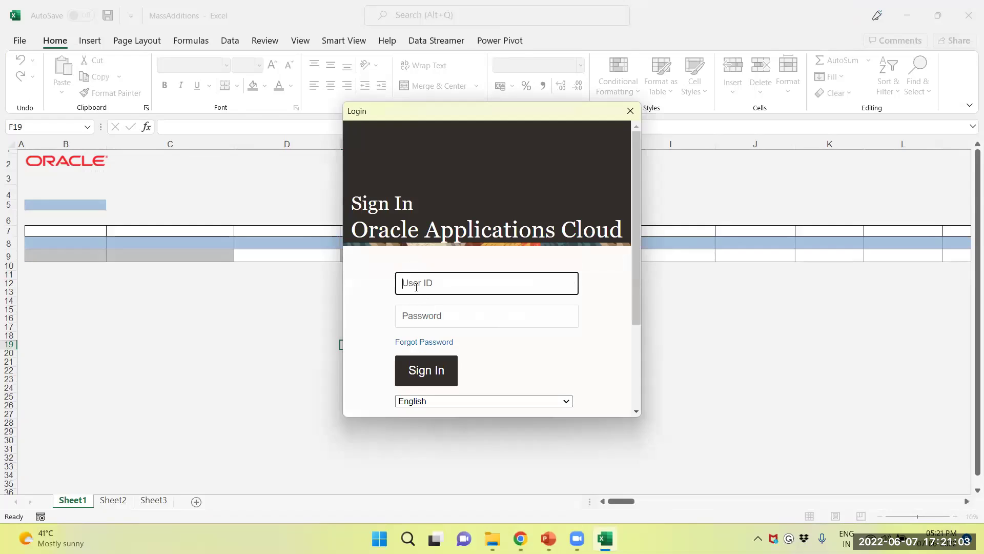
key("Caps_Lock")
type("C")
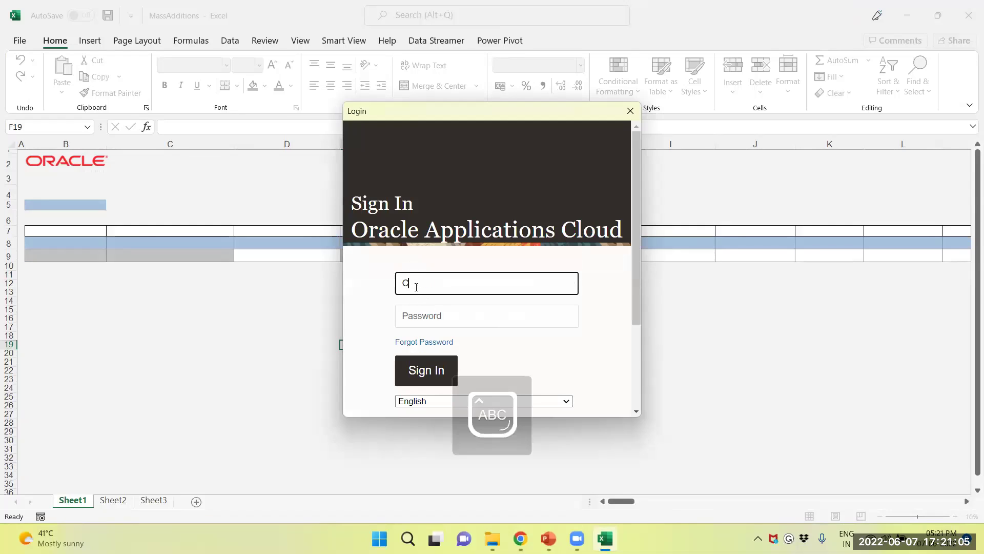
type("ASEY.BROWN")
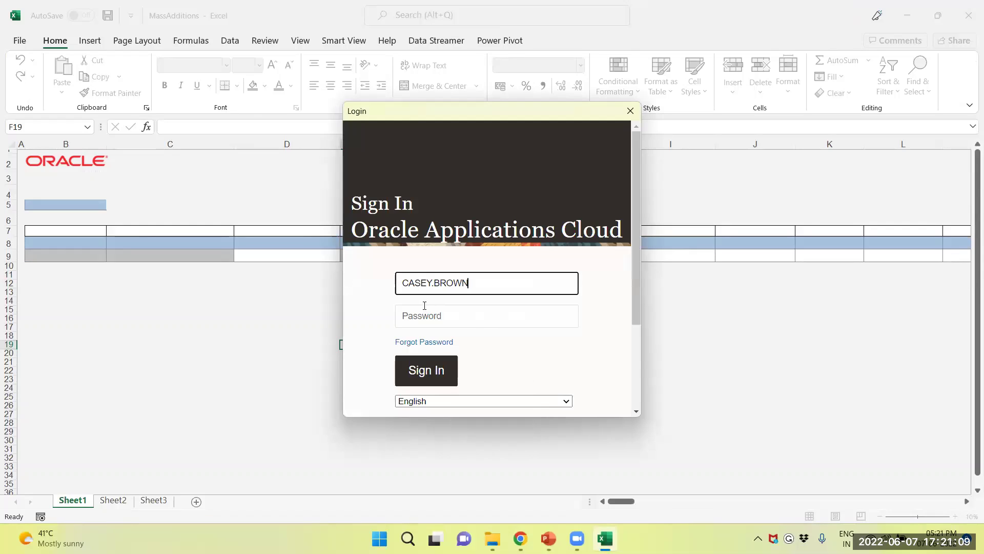
key("Tab")
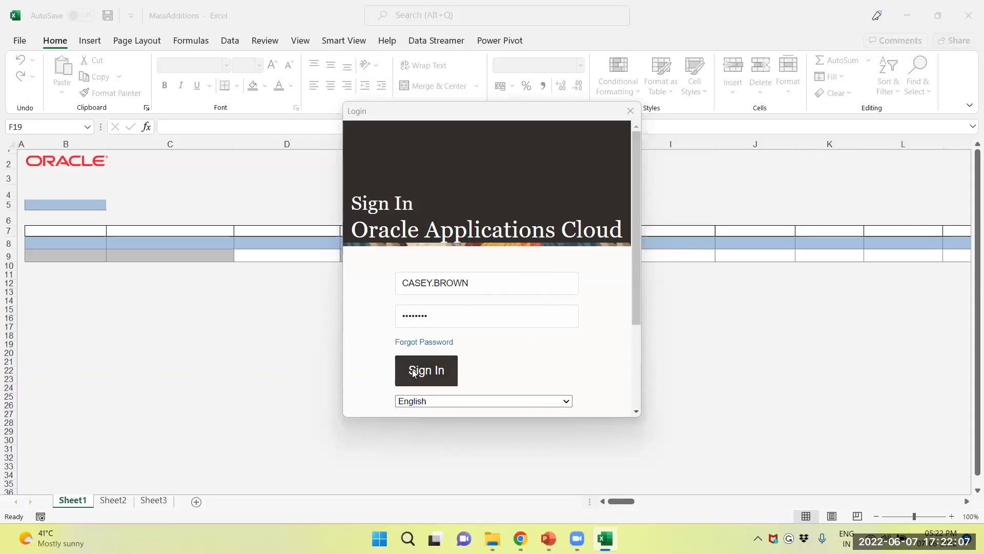
left_click(413, 372)
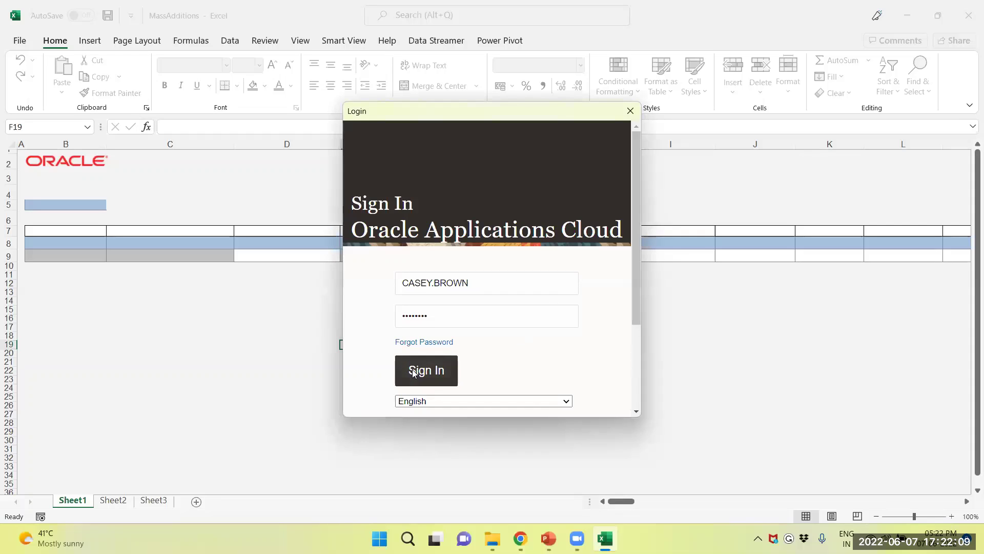
left_click(413, 373)
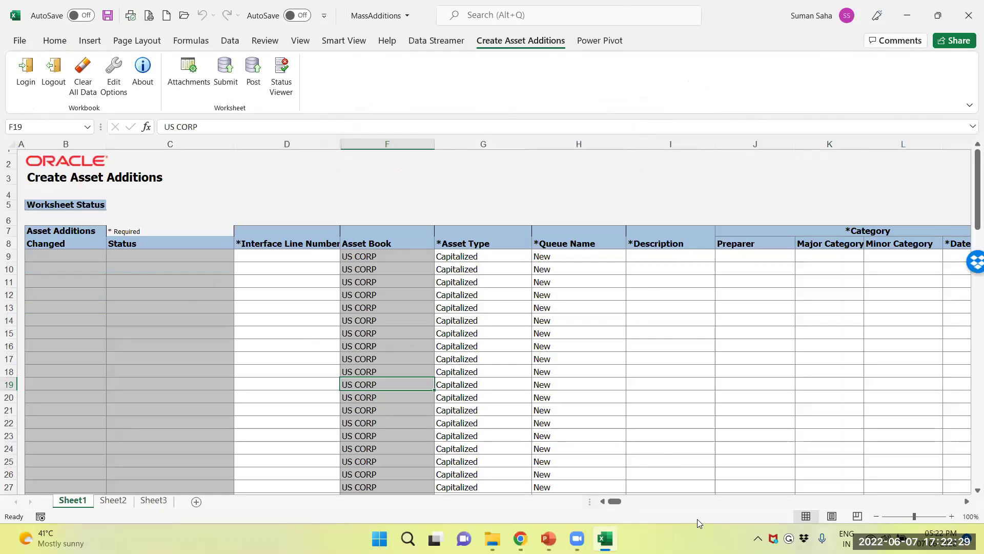
Enter interface line number 1 in D9, keeping asset type Capitalized and queue name New.
mouse_move(618, 503)
left_mouse_down()
mouse_move(629, 504)
mouse_move(616, 502)
left_mouse_up()
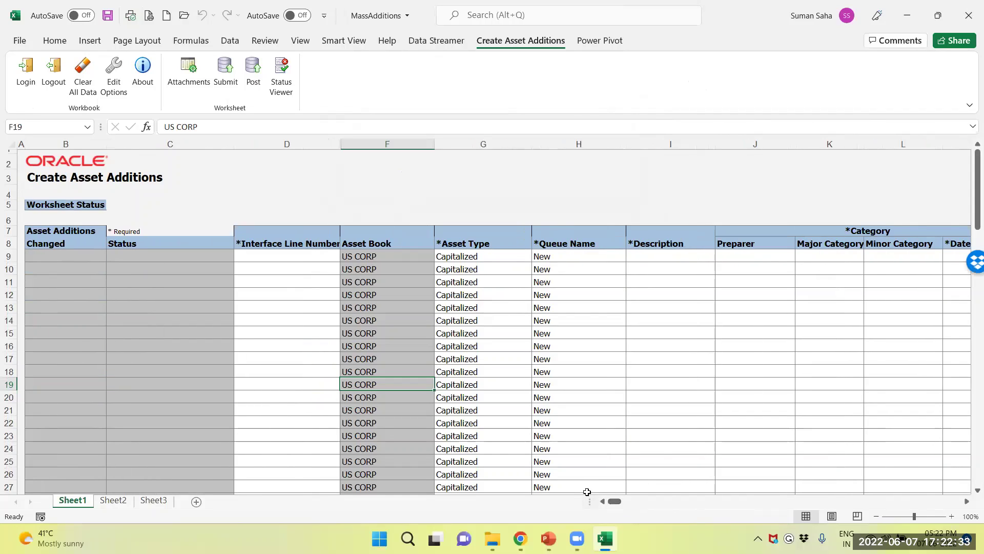
left_click(275, 257)
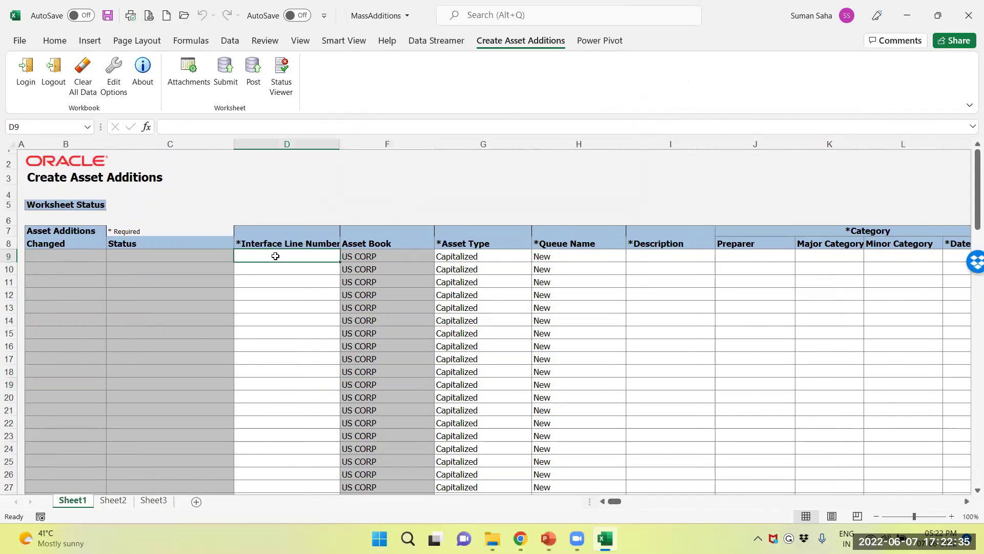
type("1")
key("Tab")
key("Tab")
key("Tab")
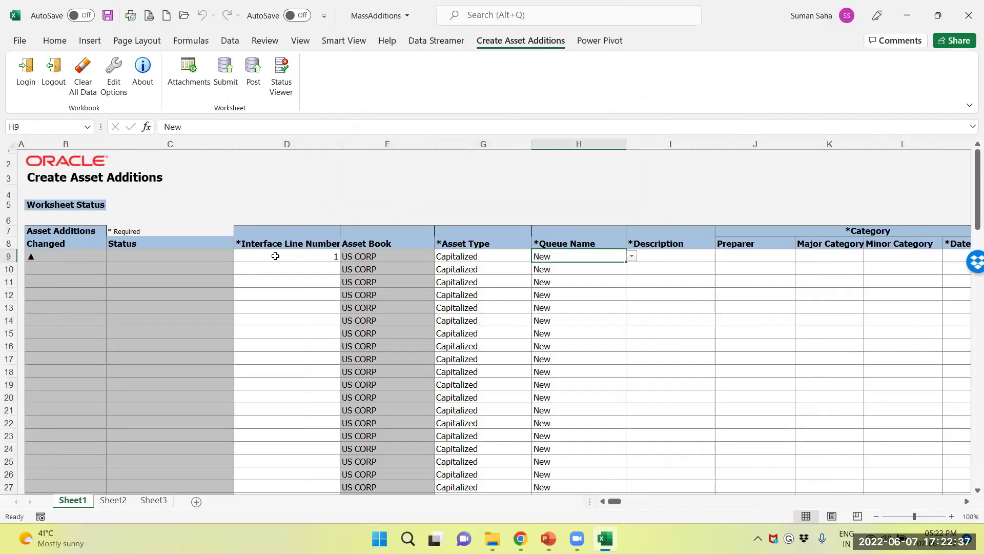
left_click(447, 254)
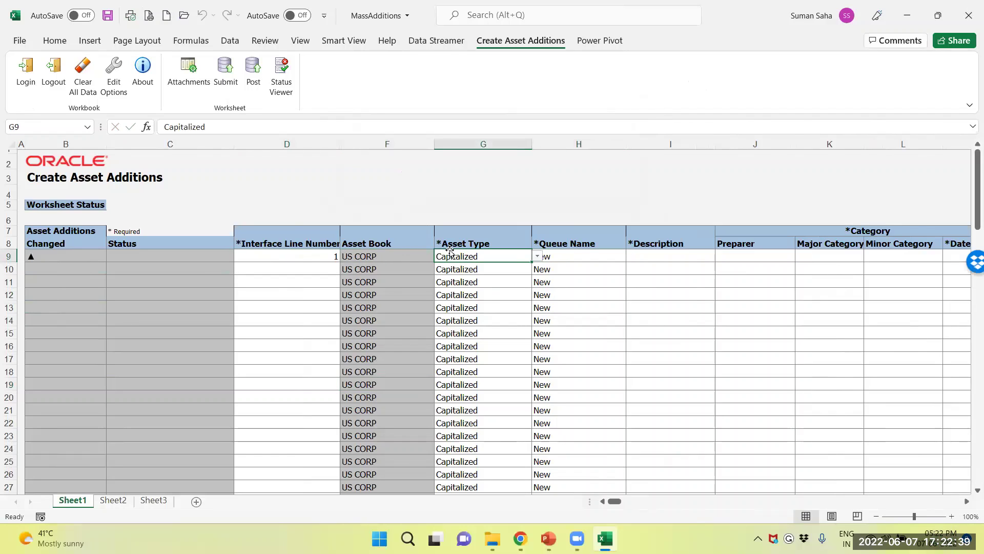
left_click(561, 256)
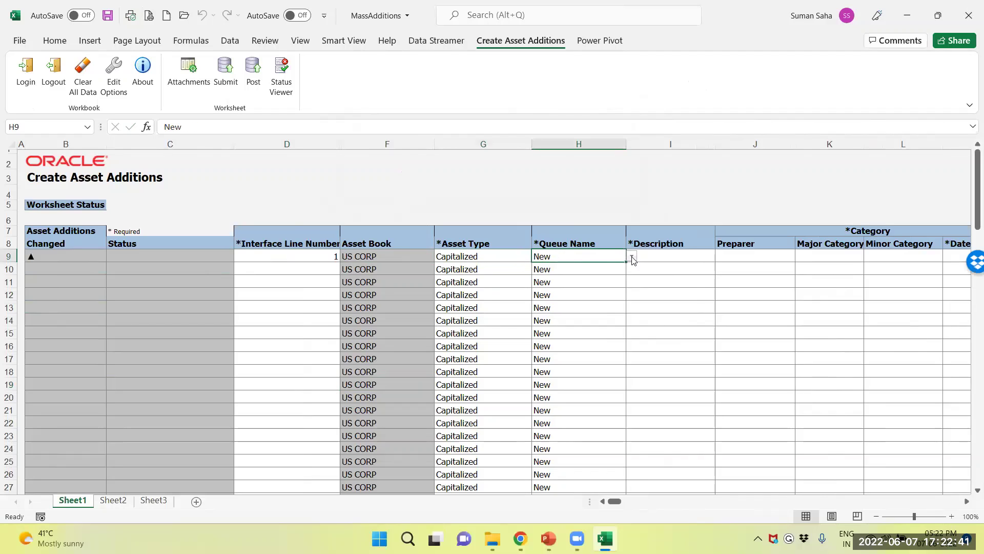
left_click(632, 257)
left_click(632, 256)
left_click(648, 253)
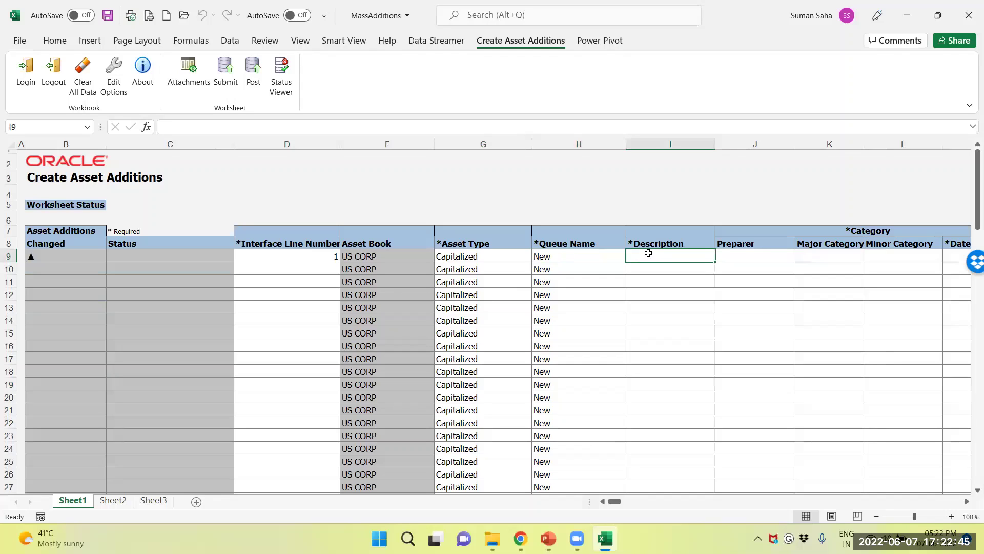
Enter the description TATA NEXON 2022 EDITION in I9 and move to Major Category.
key("Caps_Lock")
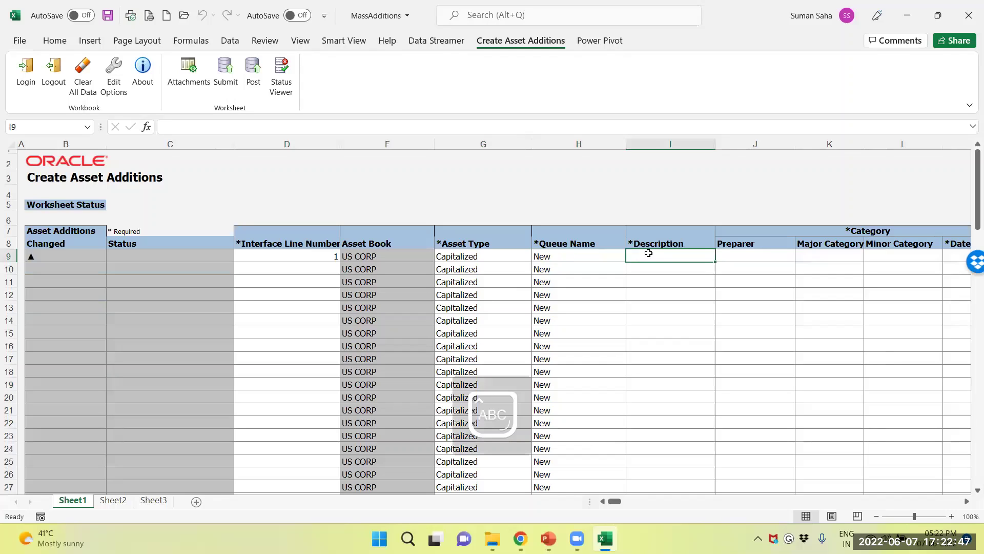
type("TATA")
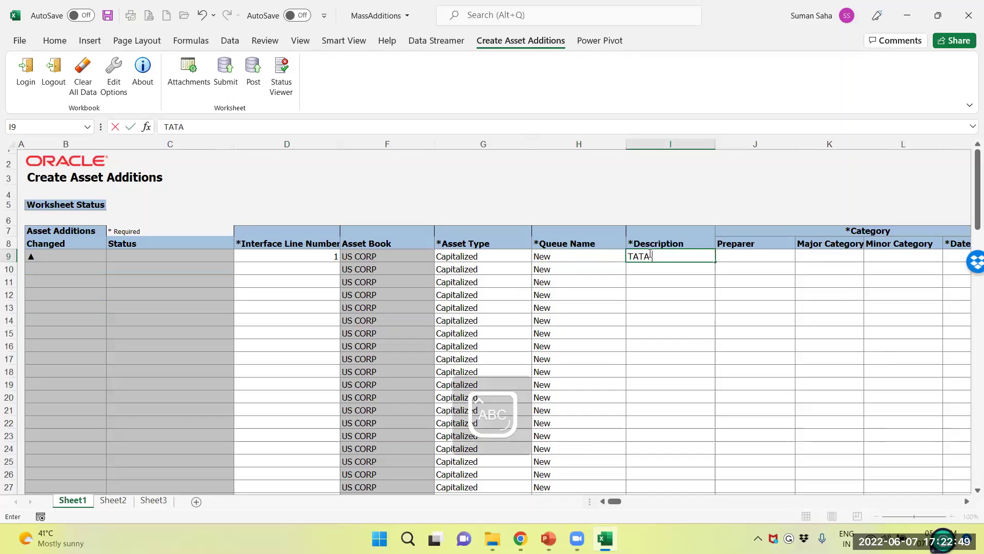
type(" NEXON")
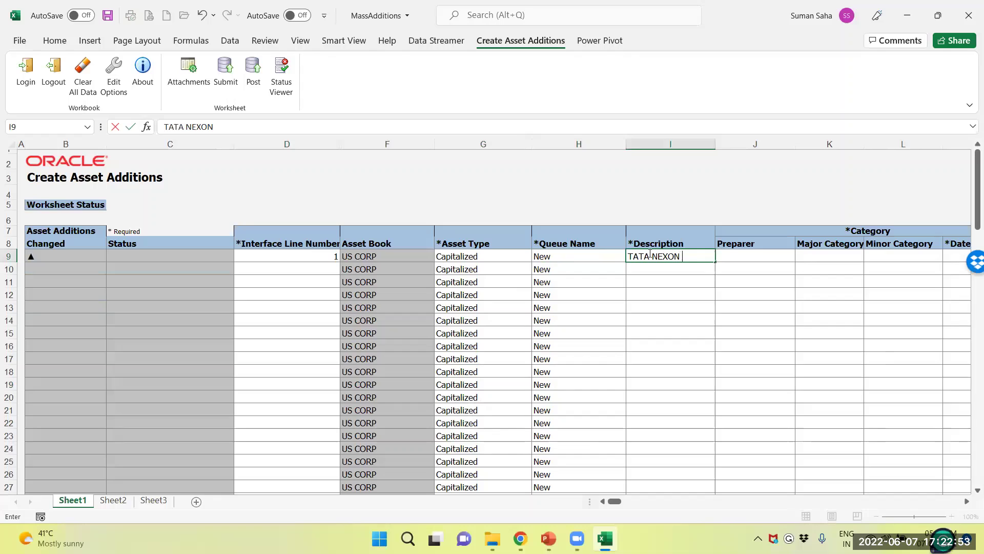
type(" 2022 EDITION")
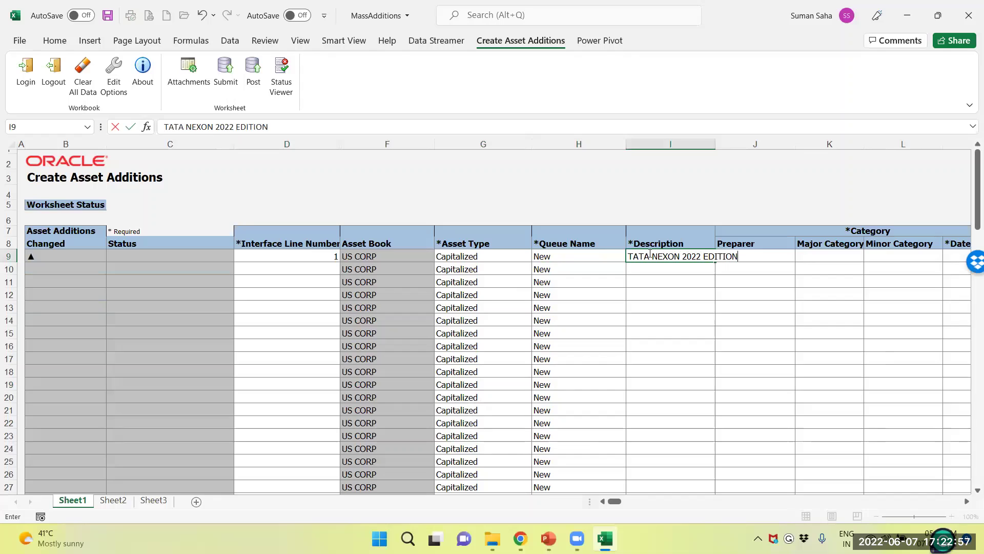
key("Tab")
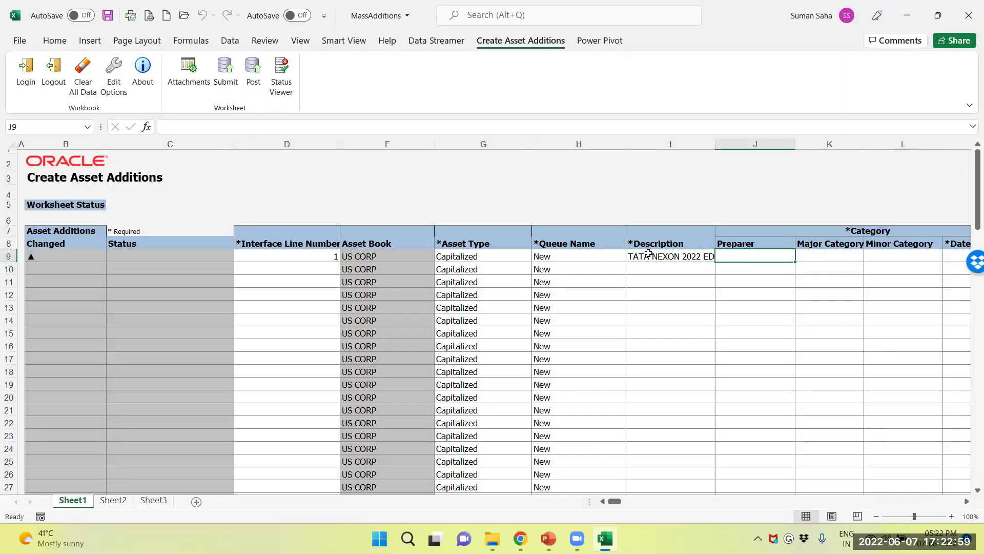
key("Tab")
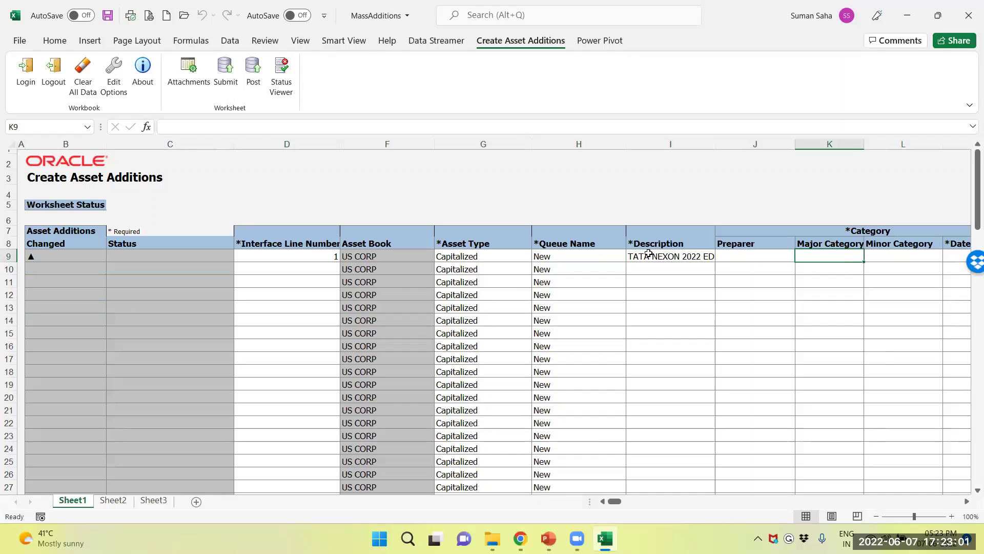
Open the category lookup for row 9 and list all asset categories.
double_click(843, 256)
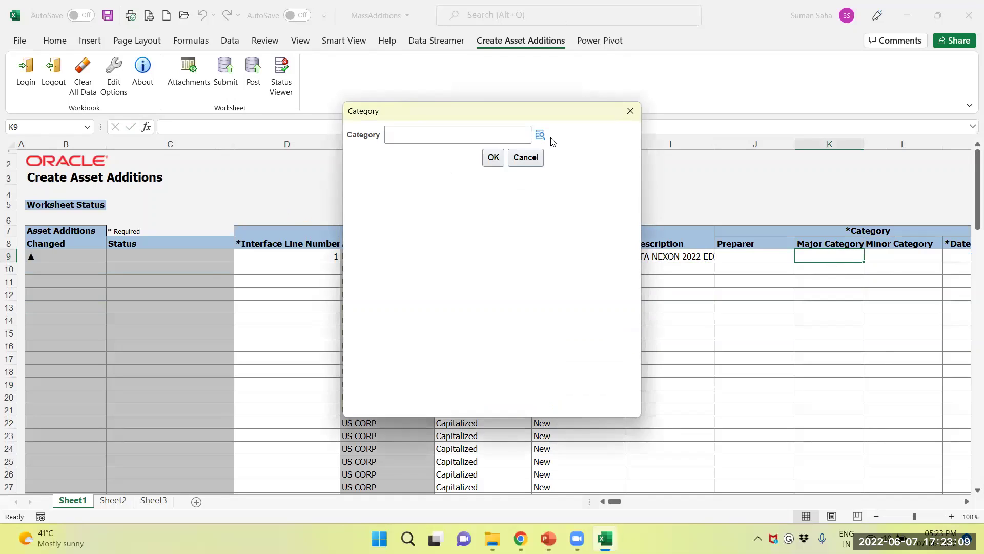
left_click(539, 137)
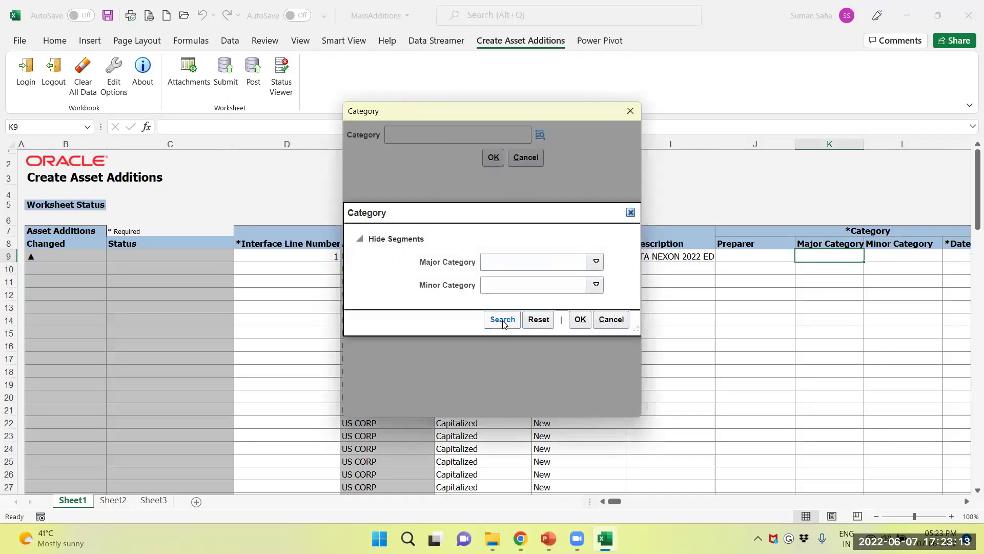
left_click(502, 320)
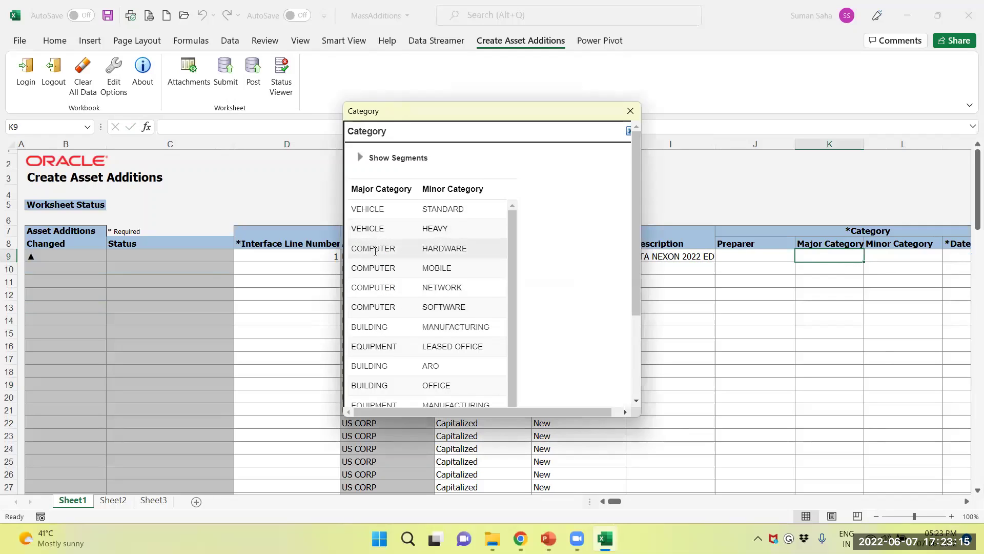
scroll(385, 308, "down", 3)
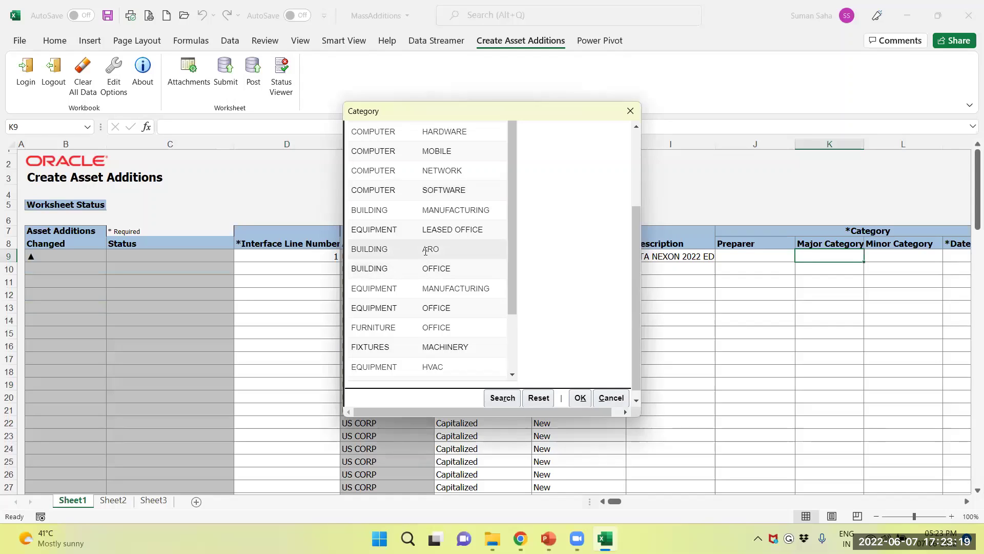
mouse_move(425, 251)
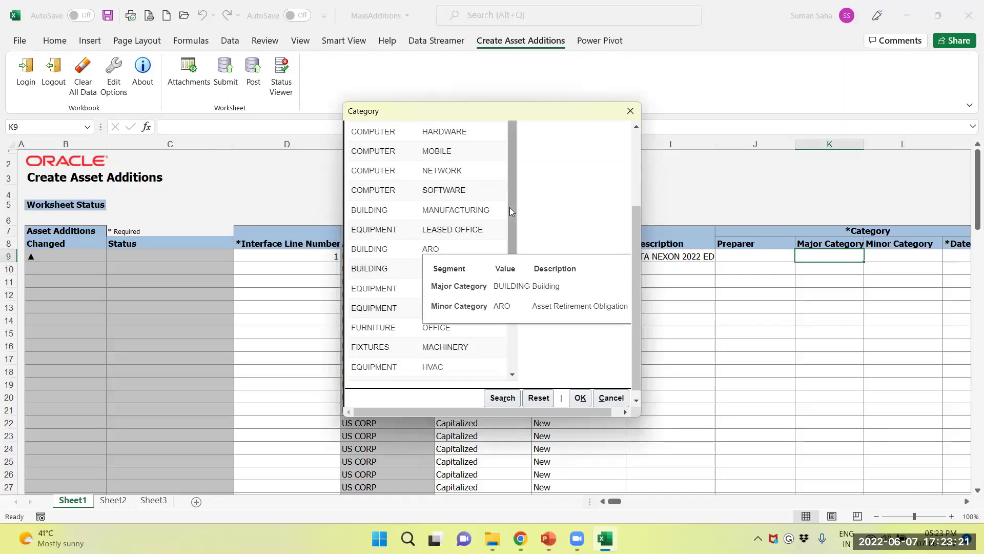
left_click_drag(509, 207, 511, 184)
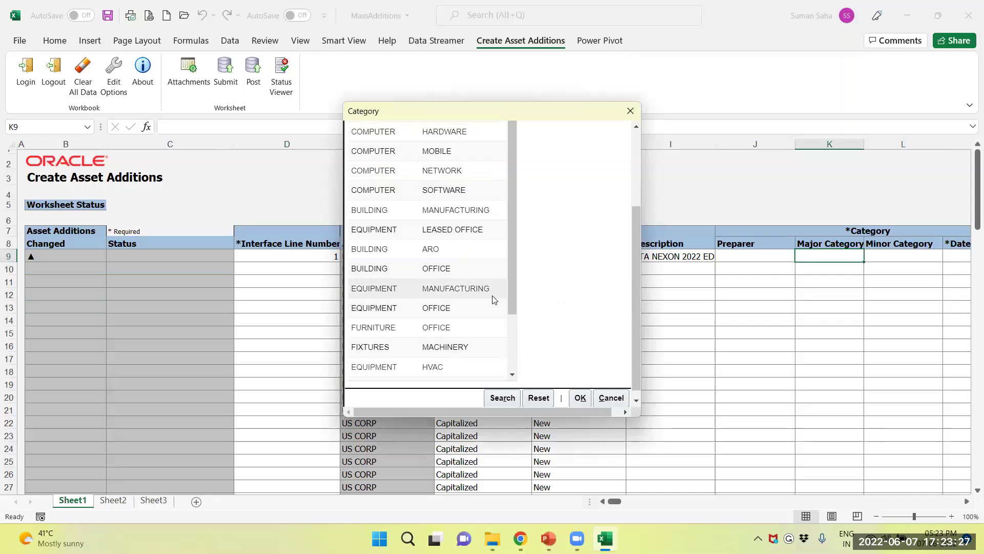
left_click_drag(509, 294, 512, 365)
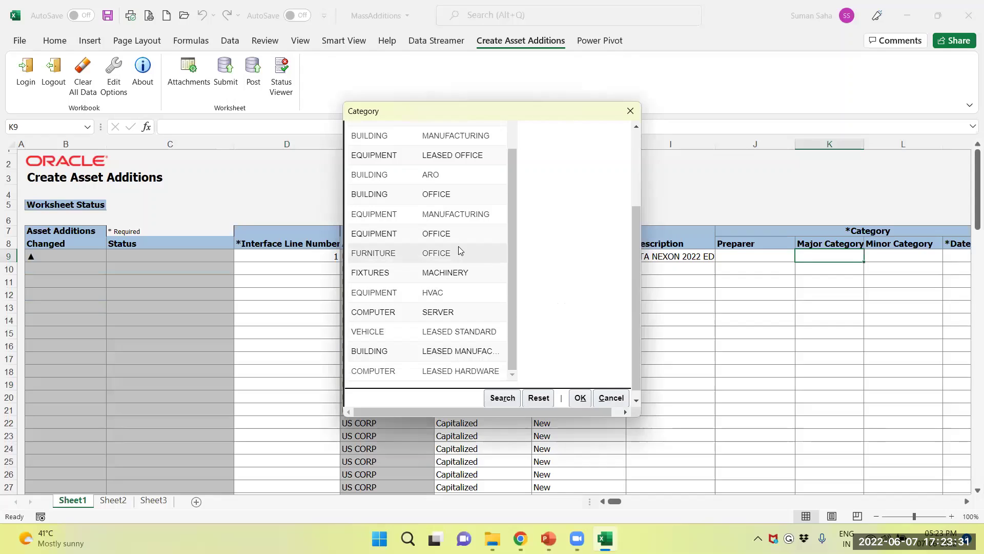
scroll(458, 250, "up", 3)
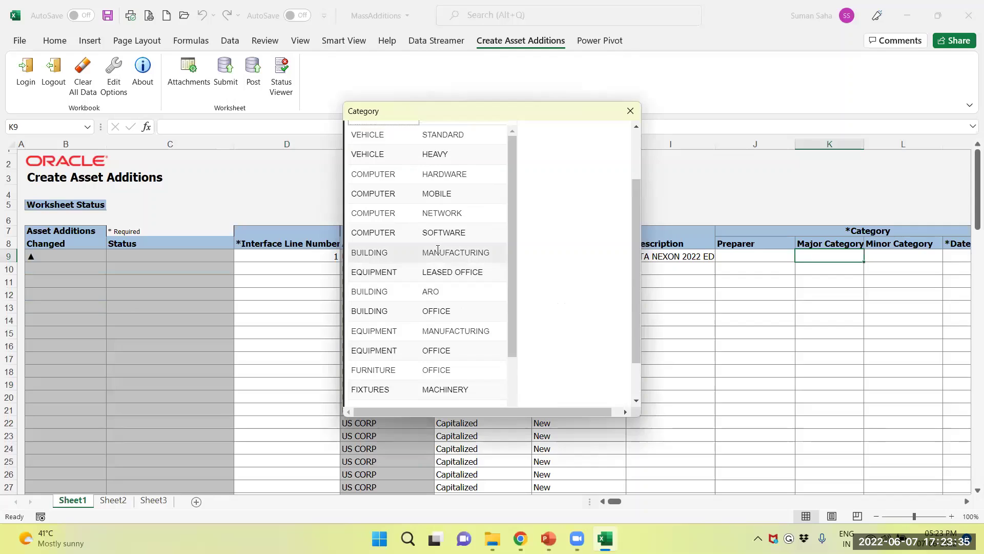
scroll(436, 247, "up", 1)
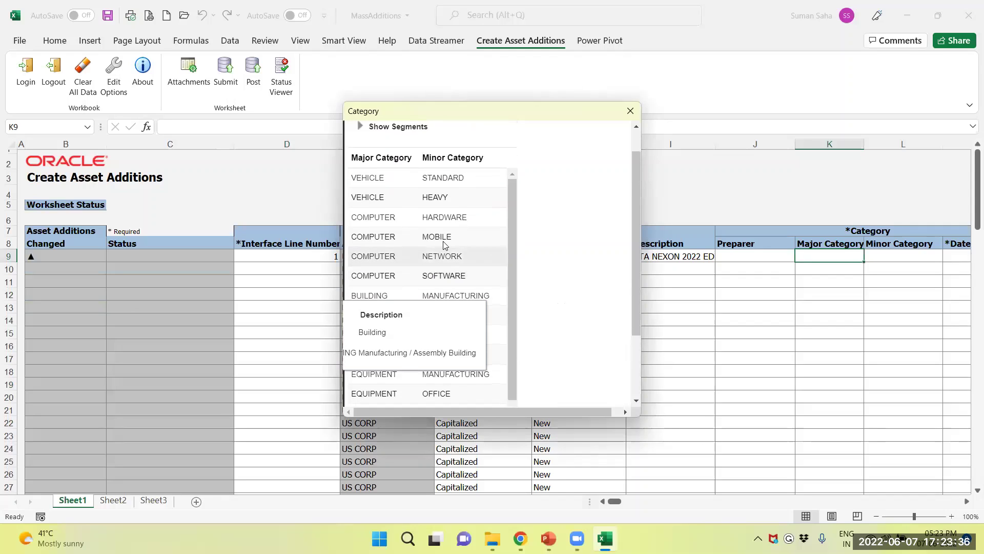
scroll(428, 179, "down", 1)
Select the VEHICLE / STANDARD category and apply it to row 9.
left_click(431, 190)
left_click(426, 129)
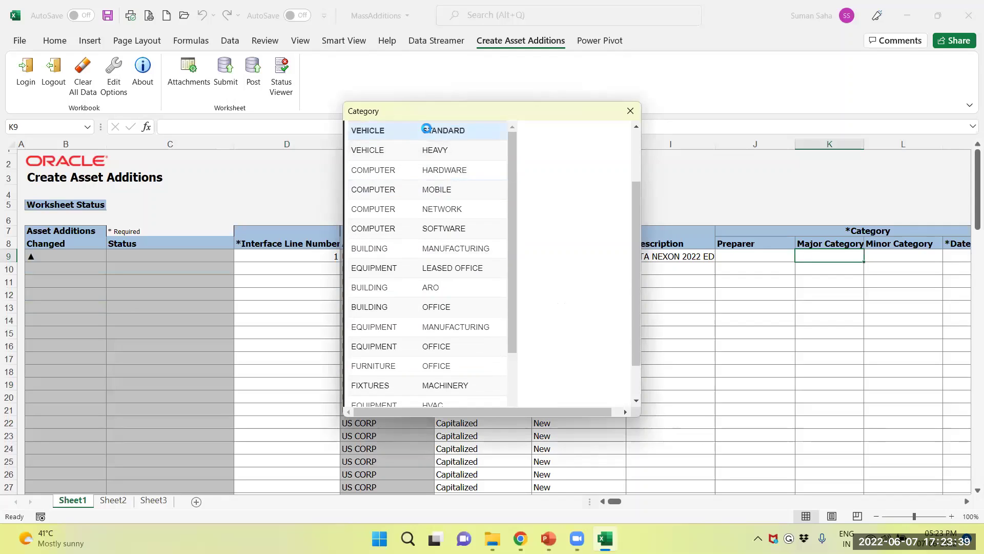
scroll(567, 333, "down", 1)
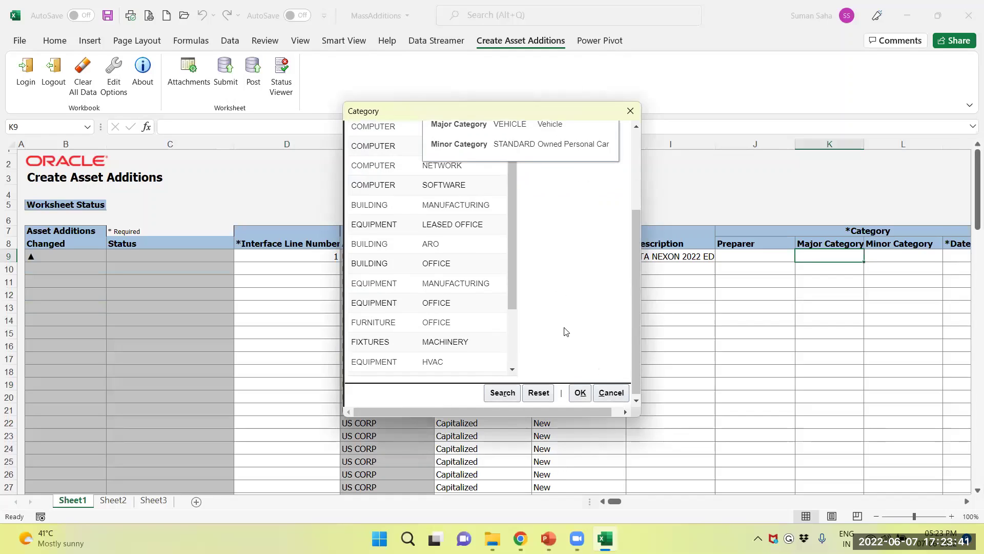
scroll(561, 359, "up", 1)
scroll(475, 277, "up", 1)
scroll(477, 279, "down", 2)
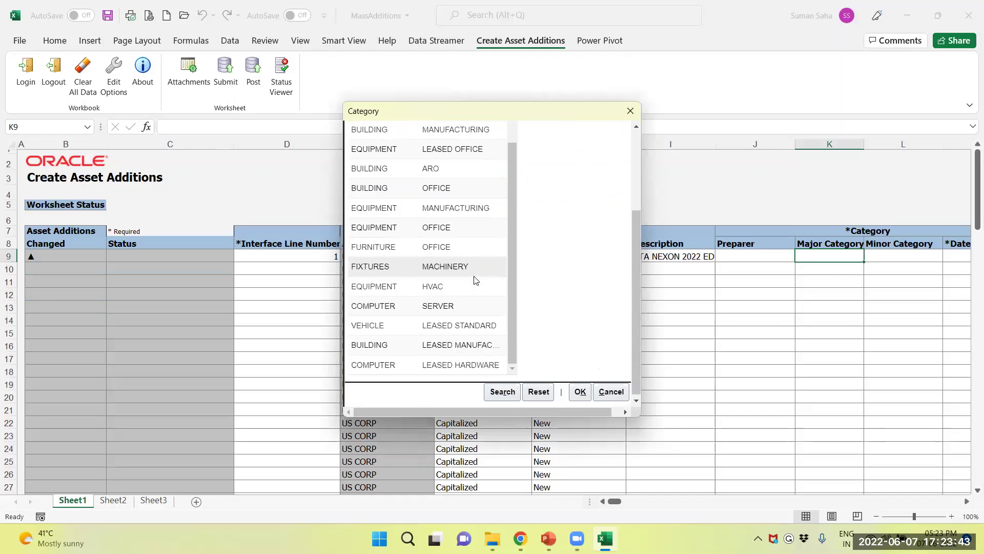
left_click(581, 390)
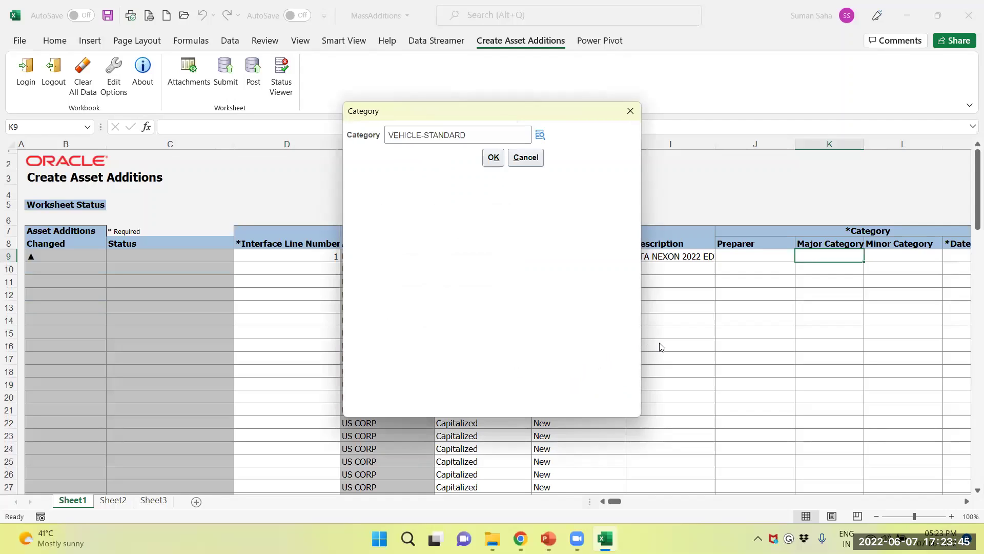
left_click(492, 159)
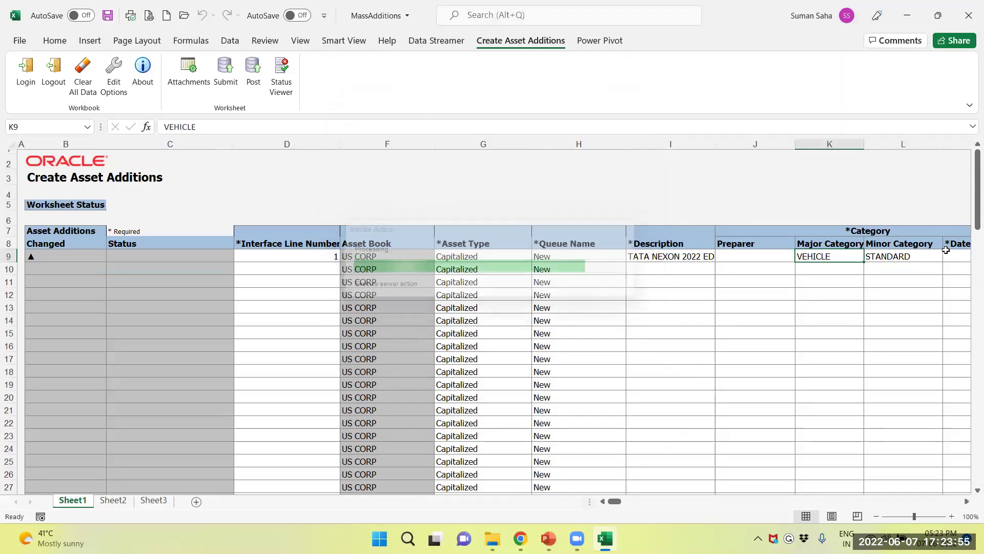
Enter placed-in-service date 07-05-2022 in M9, correcting the mistyped month.
left_click(946, 251)
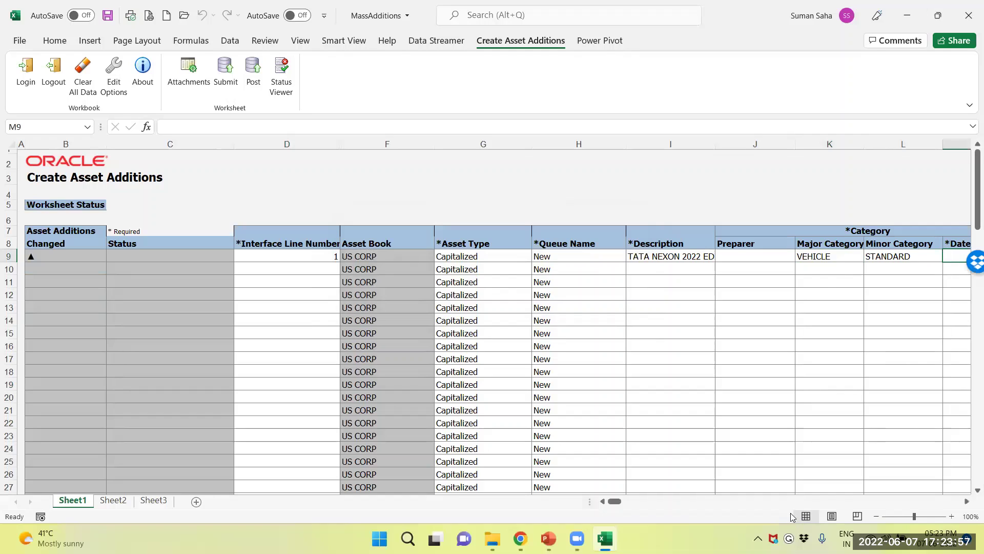
scroll(967, 502, "right", 3)
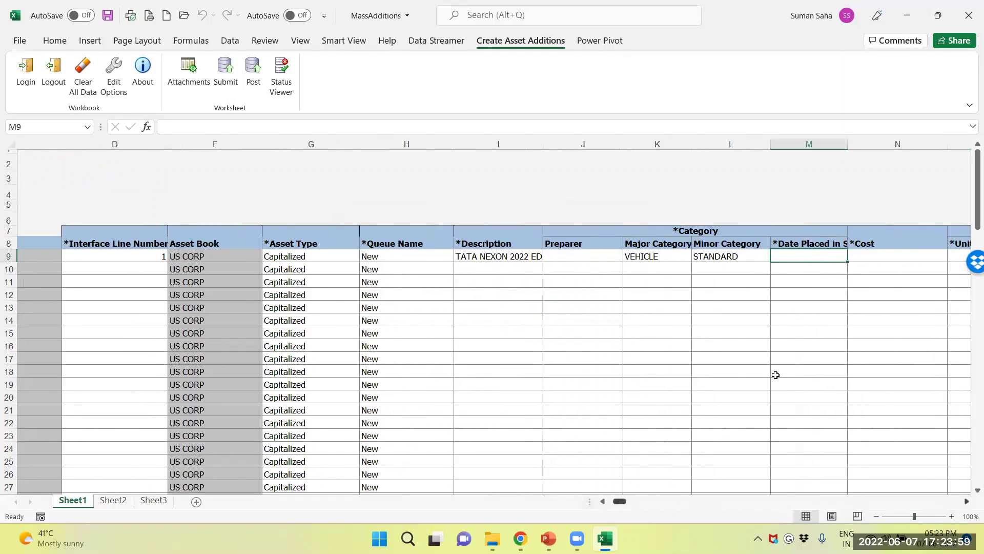
type("07-06-2022")
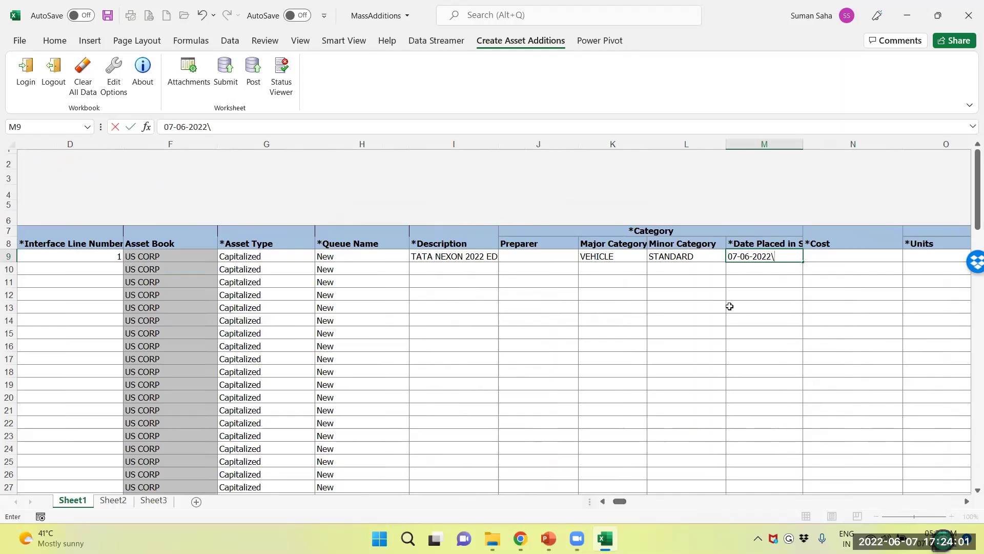
key("Return")
key("Up")
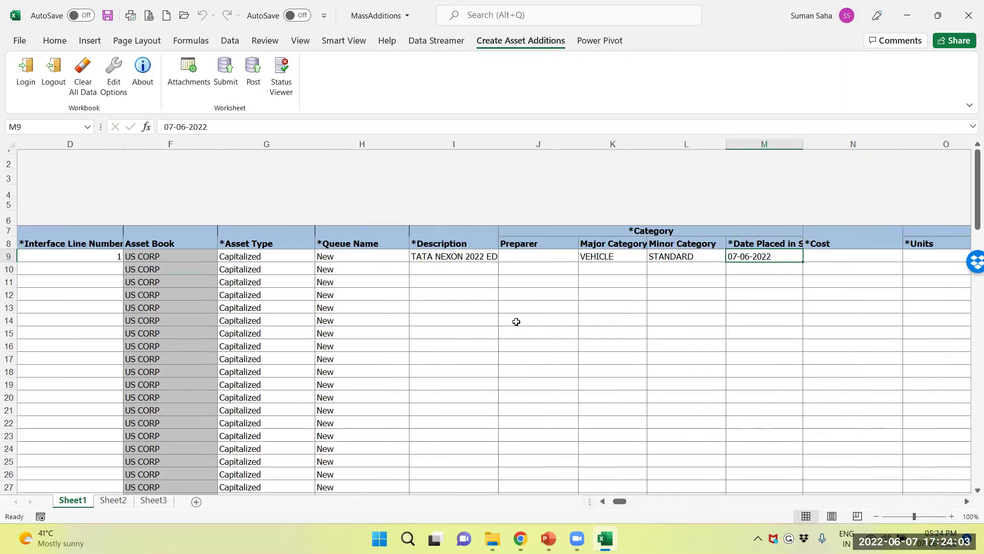
left_click(186, 126)
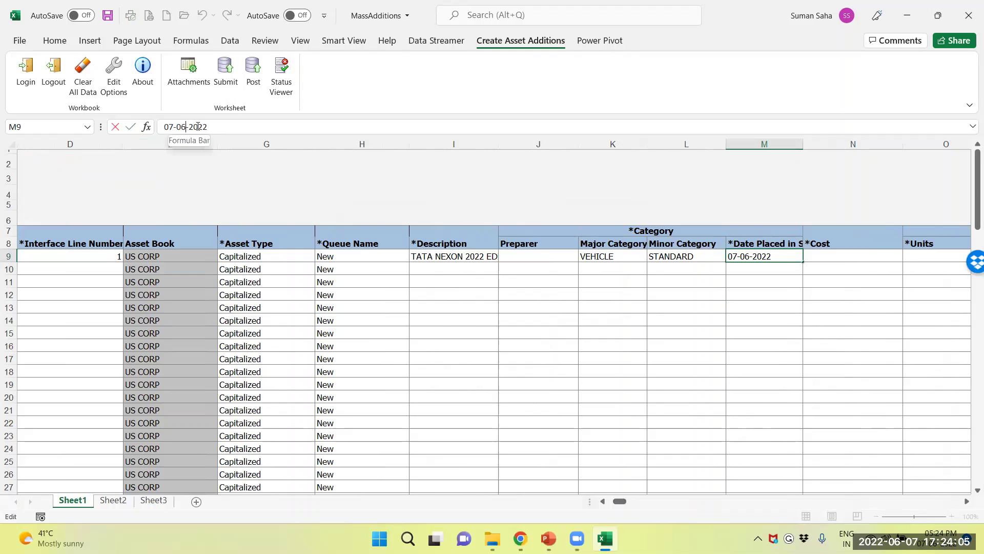
key("BackSpace")
type("5")
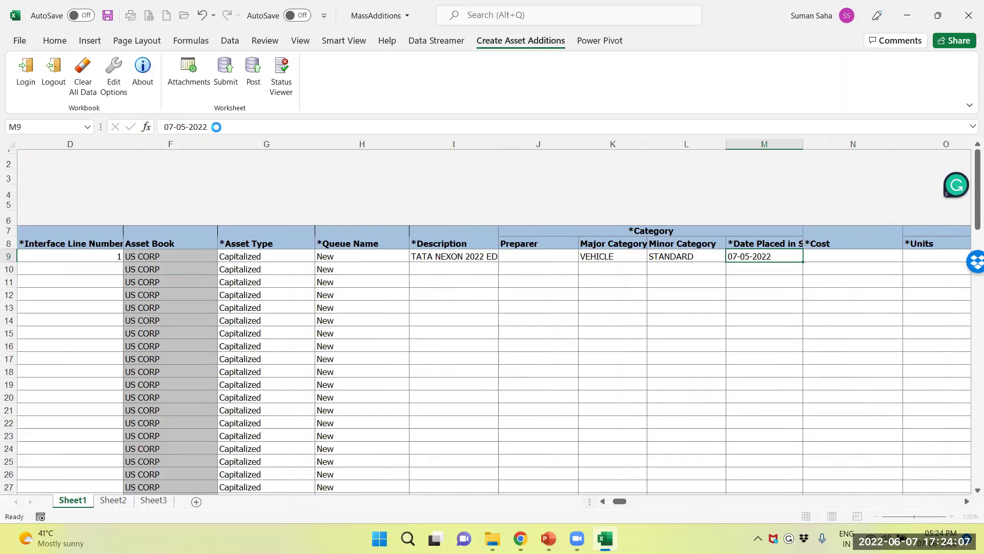
key("Tab")
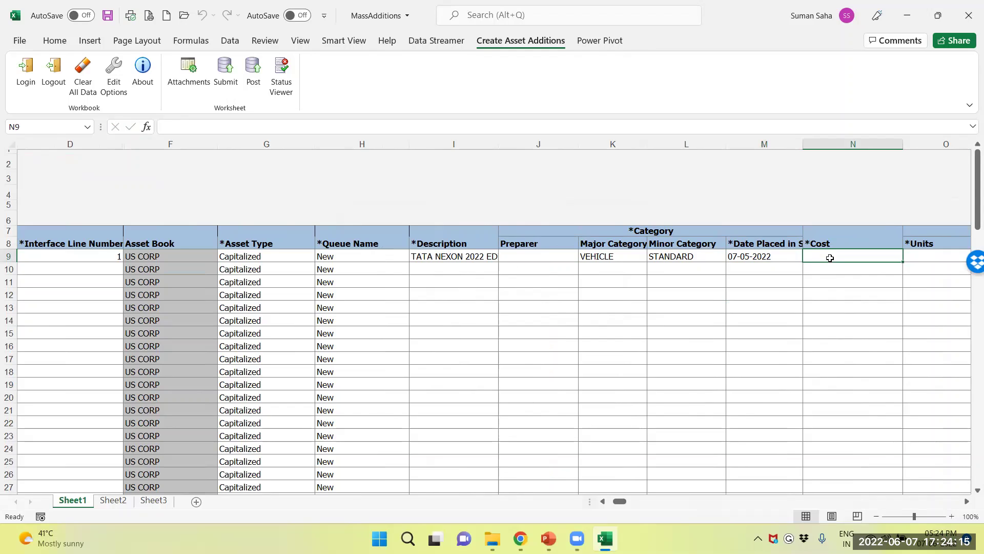
Enter cost 42,500.00 and 1 unit for row 9.
type("42500")
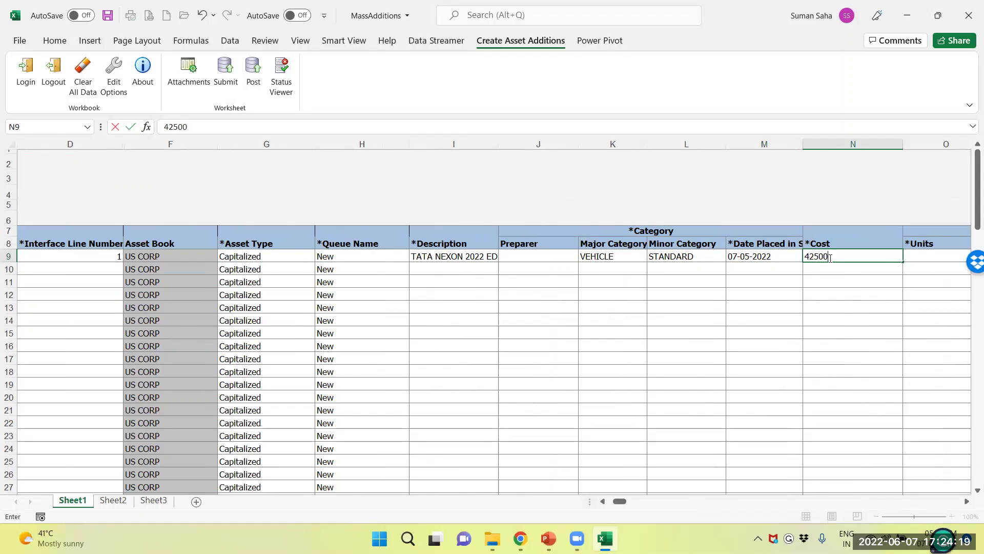
key("Tab")
scroll(829, 258, "right", 3)
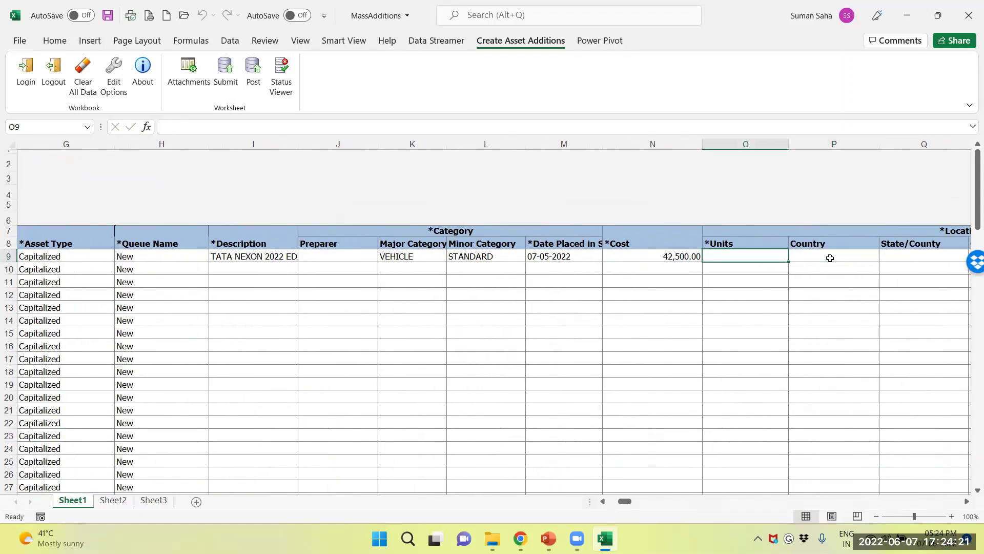
type("1")
key("Tab")
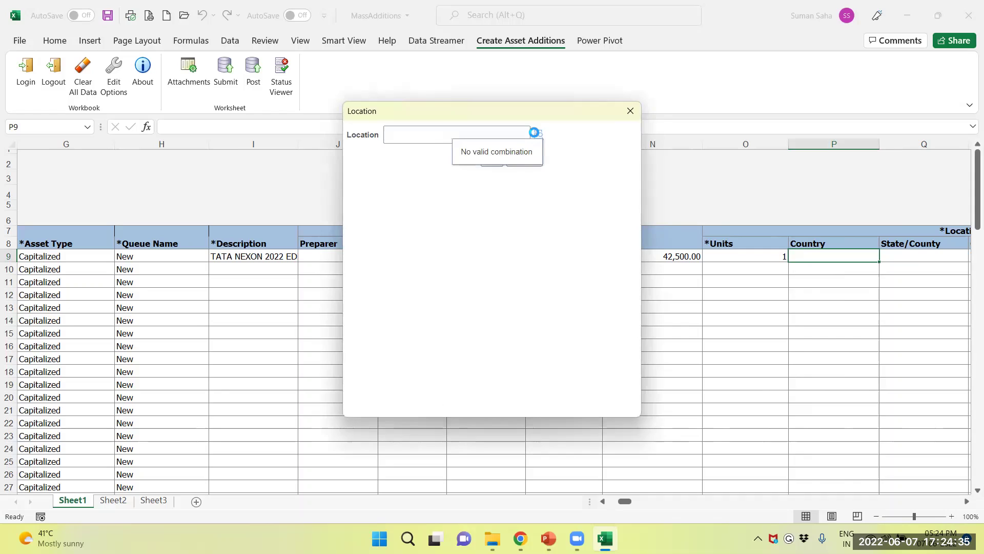
Pick location INDIA / DELHI / NEW DELHI from the location search and apply it to row 9.
left_click(537, 134)
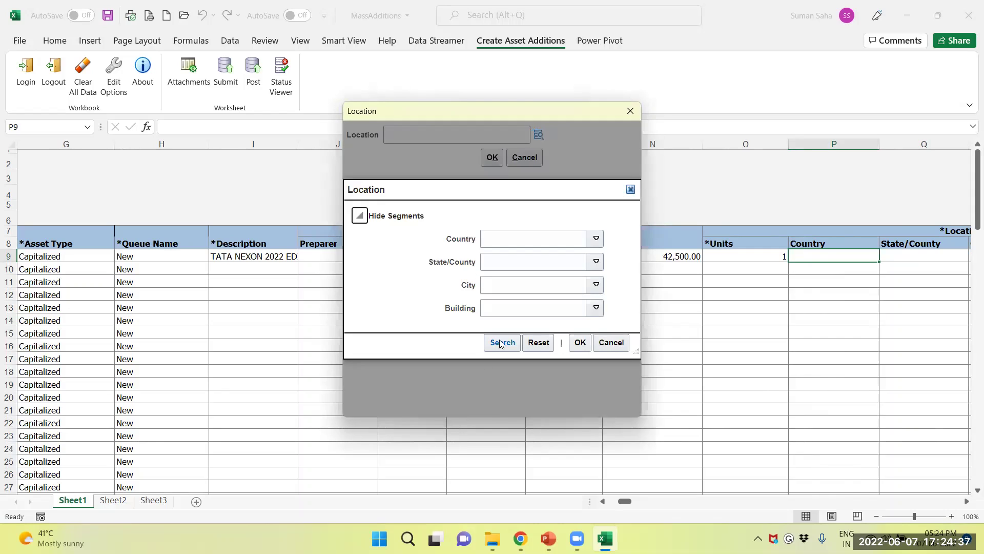
left_click(500, 342)
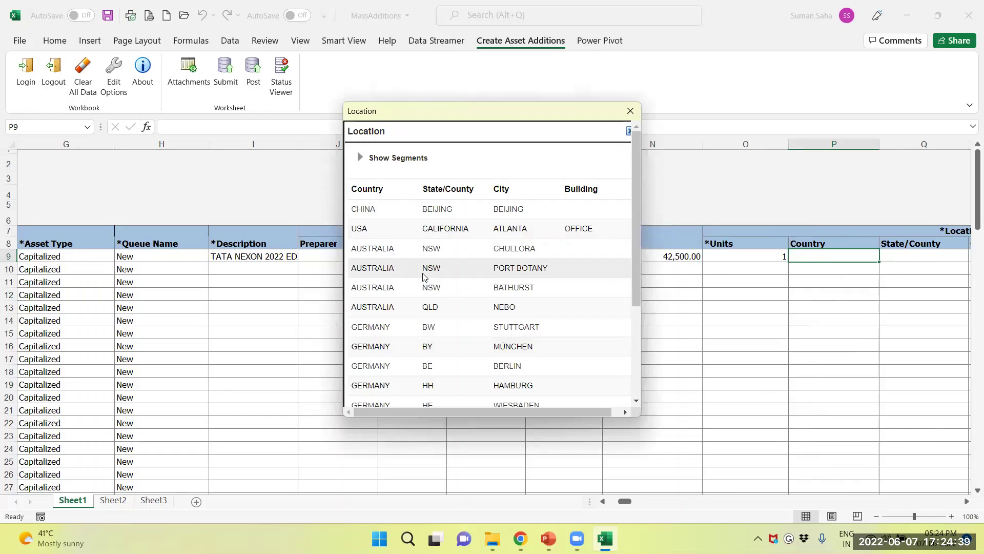
scroll(422, 273, "down", 3)
scroll(422, 272, "down", 8)
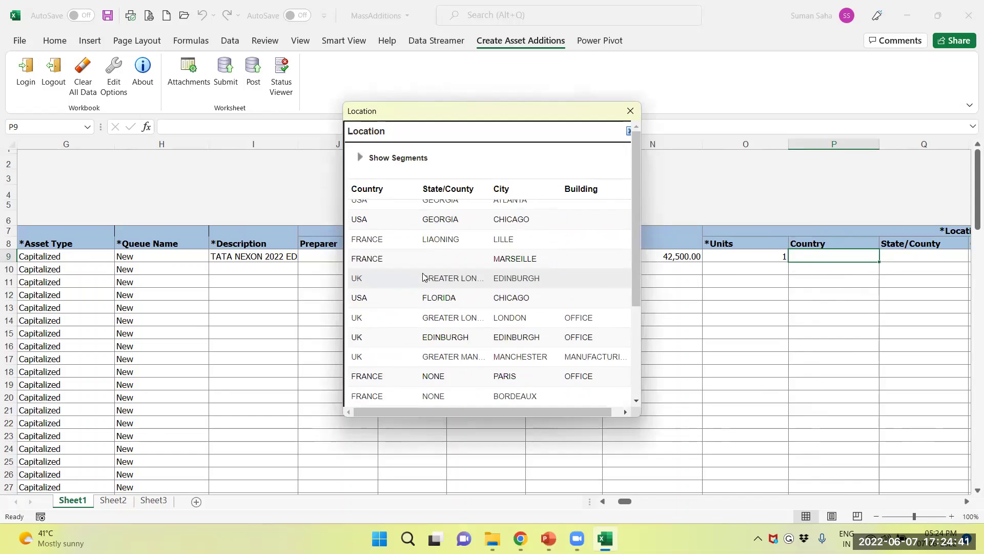
scroll(423, 275, "down", 8)
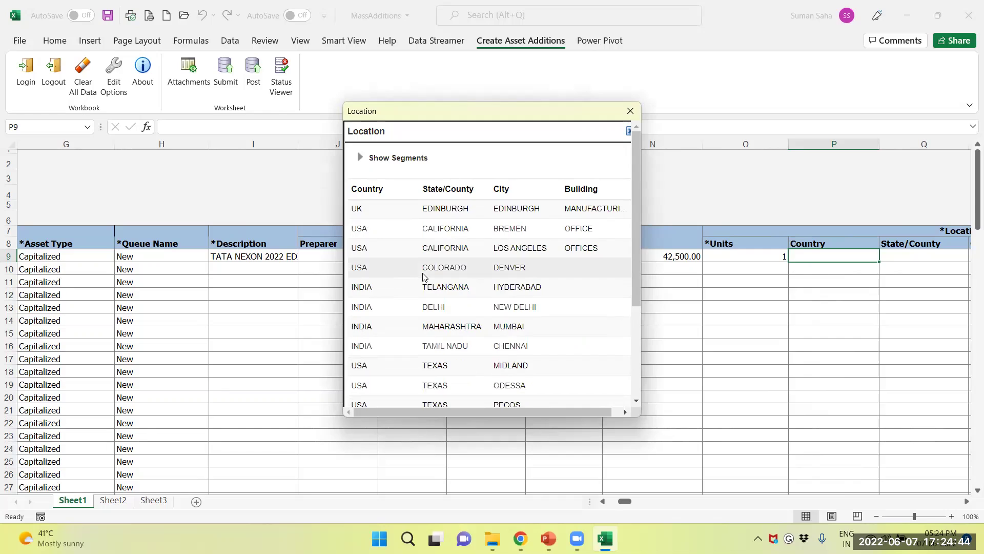
left_click(395, 303)
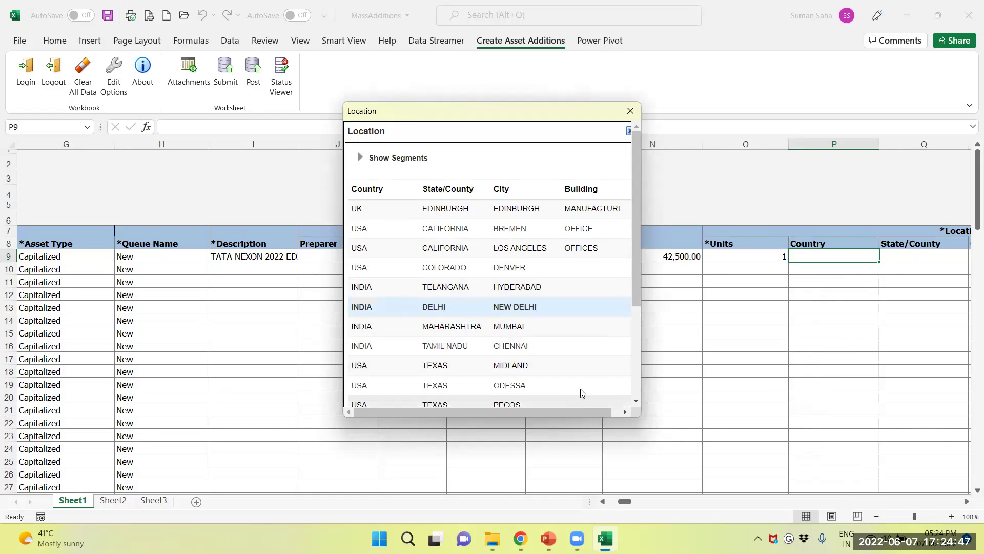
scroll(633, 277, "down", 1)
scroll(641, 320, "down", 2)
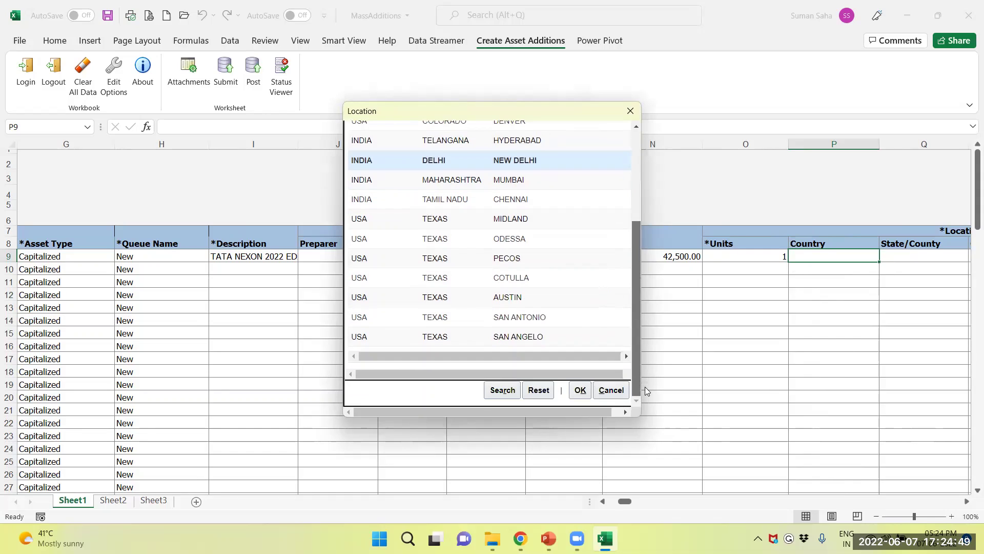
left_click(584, 391)
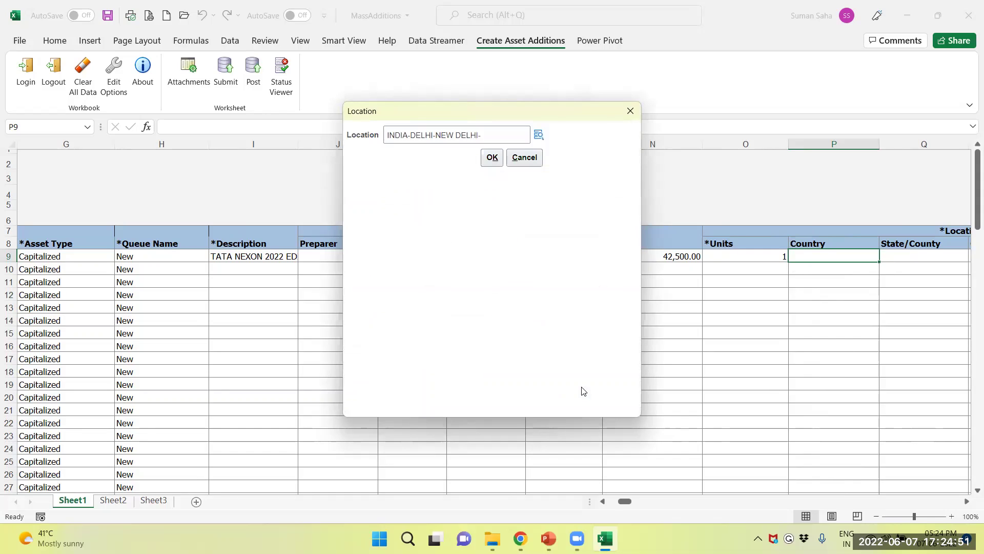
left_click(492, 158)
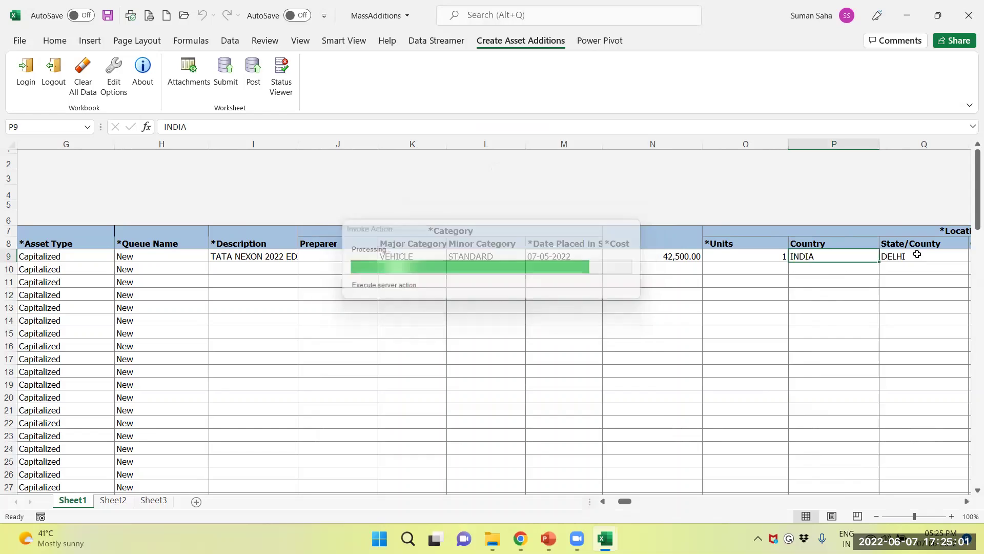
left_click(917, 255)
Open the depreciation expense account editor for row 9 and its full Account segment search.
key("Right")
key("Right")
key("Right")
key("Right")
key("Right")
key("Right")
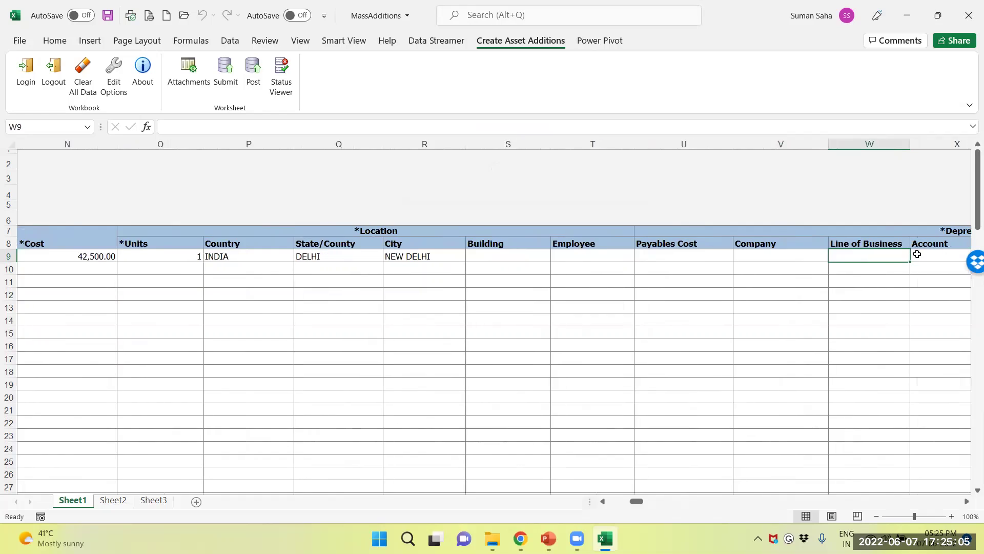
key("Left")
key("Left")
key("Right")
key("Right")
key("Right")
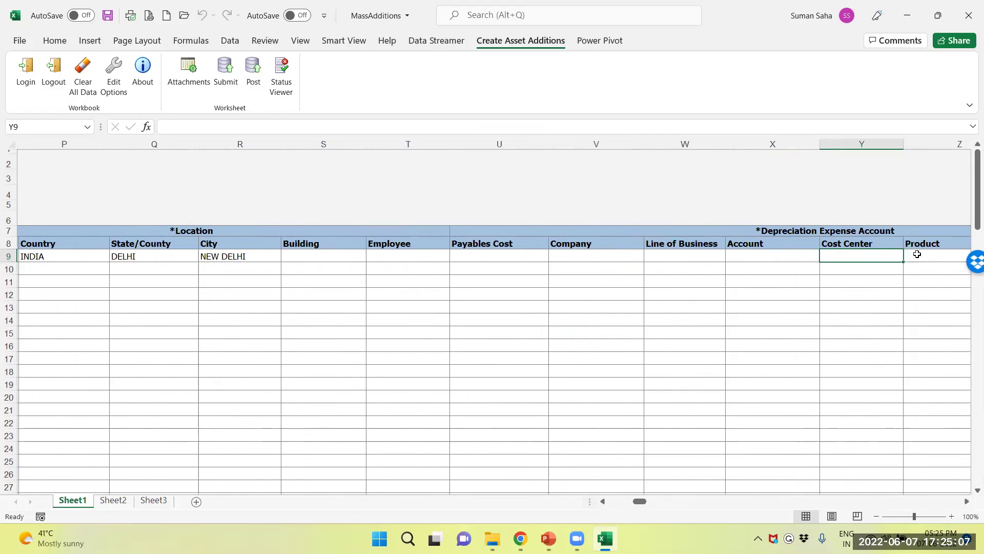
key("Left")
key("Left")
key("Left")
key("Right")
key("Right")
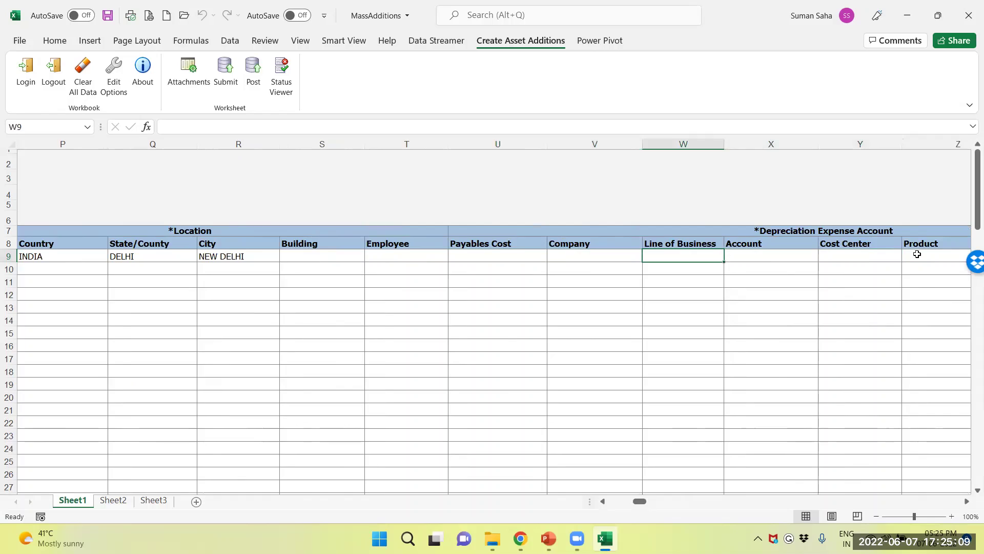
key("Left")
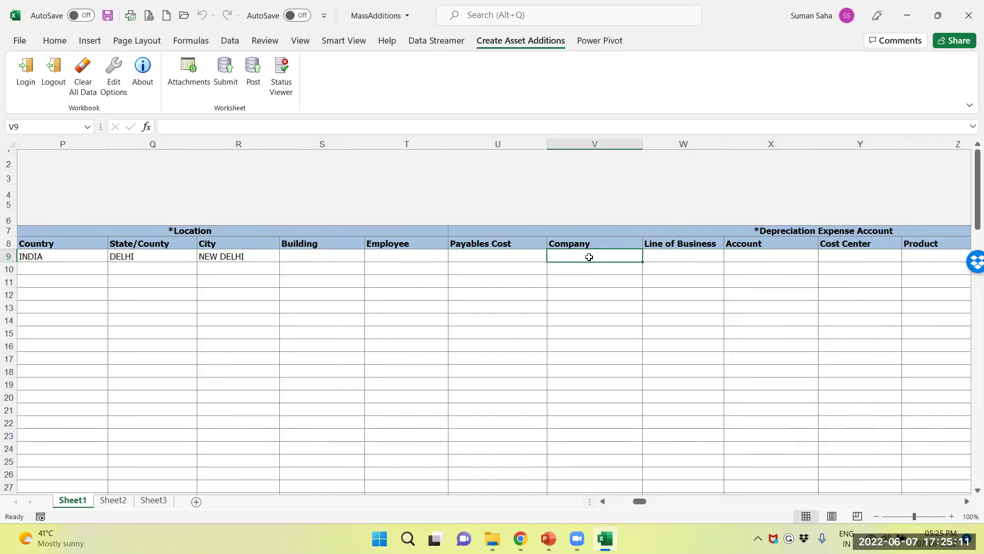
left_click(774, 258)
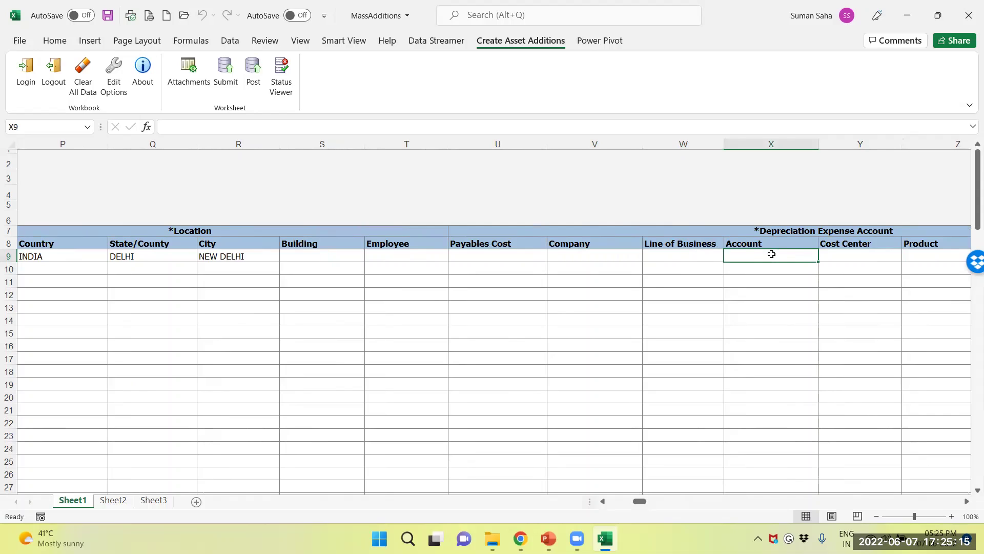
double_click(772, 254)
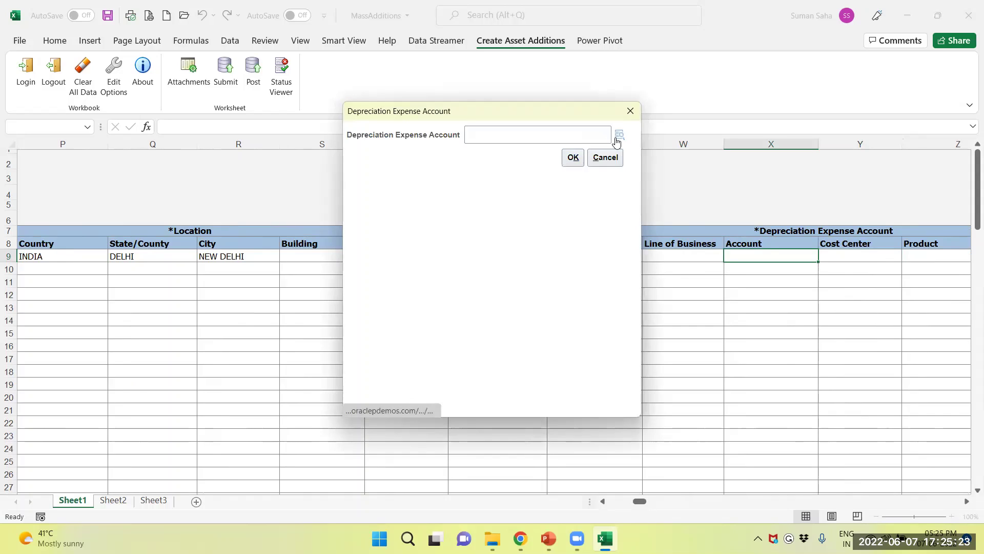
left_click(617, 137)
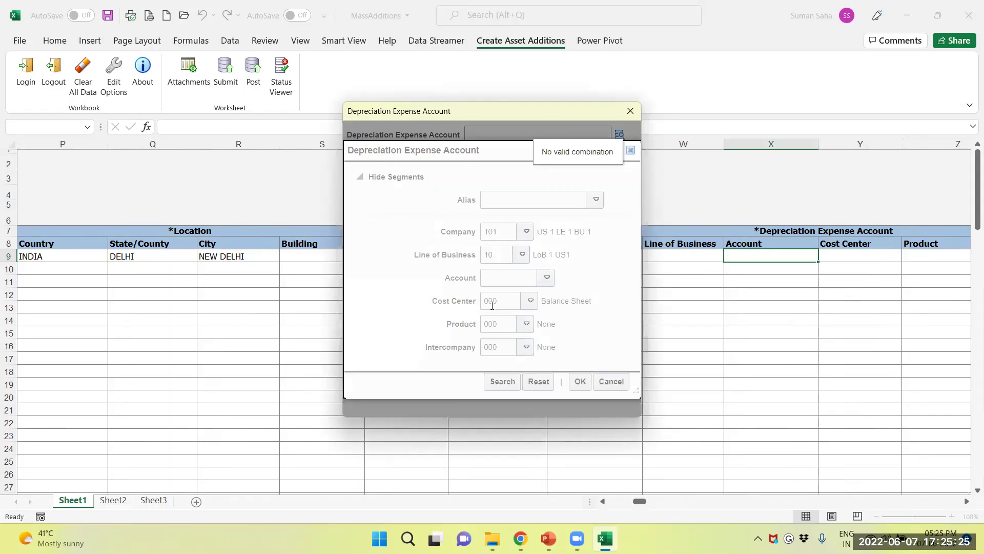
left_click(544, 276)
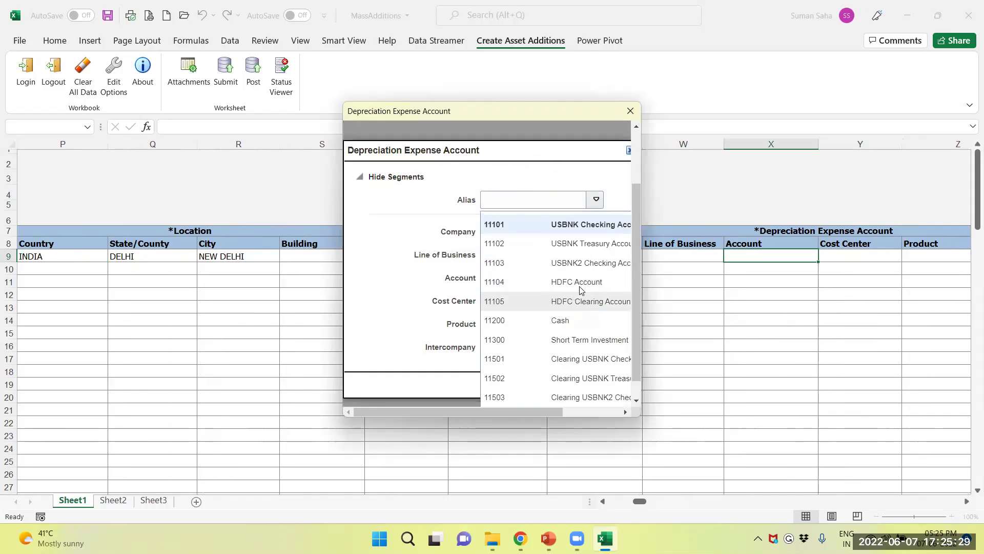
scroll(634, 378, "down", 1)
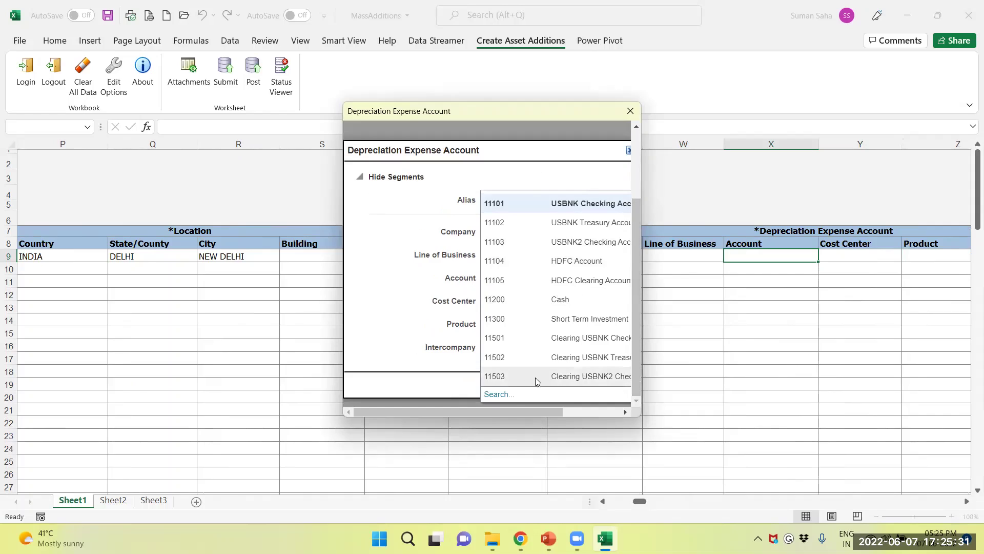
left_click(498, 395)
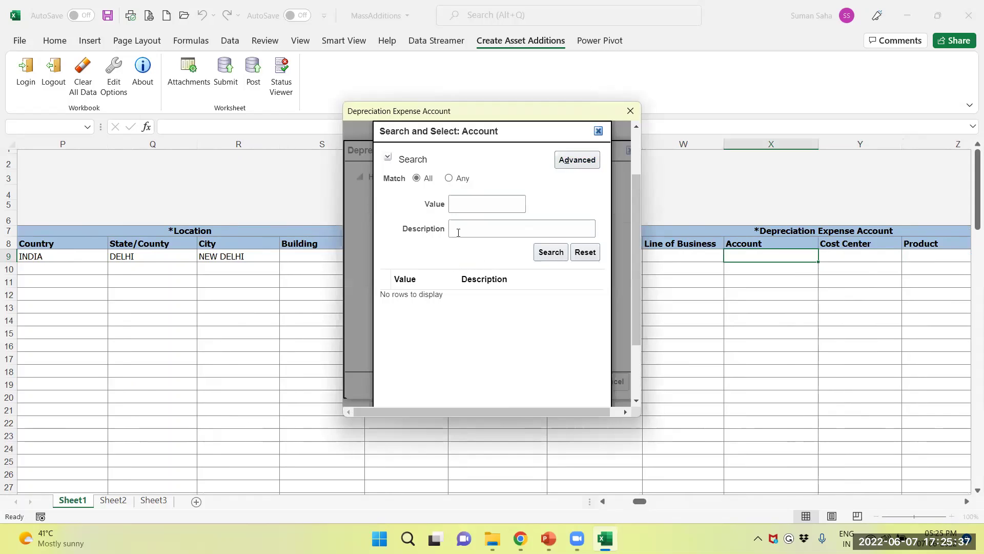
Search Description contains VEHICLE, pick 68150 Depreciation Vehicles, and apply 101.10.68150.000.000.000.
left_click(569, 159)
left_click(439, 231)
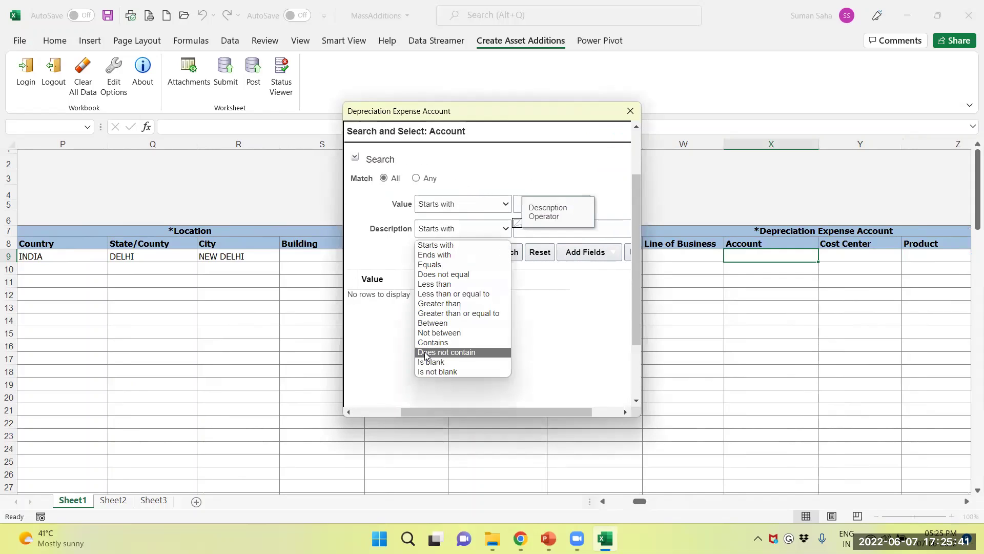
left_click(430, 341)
left_click(581, 228)
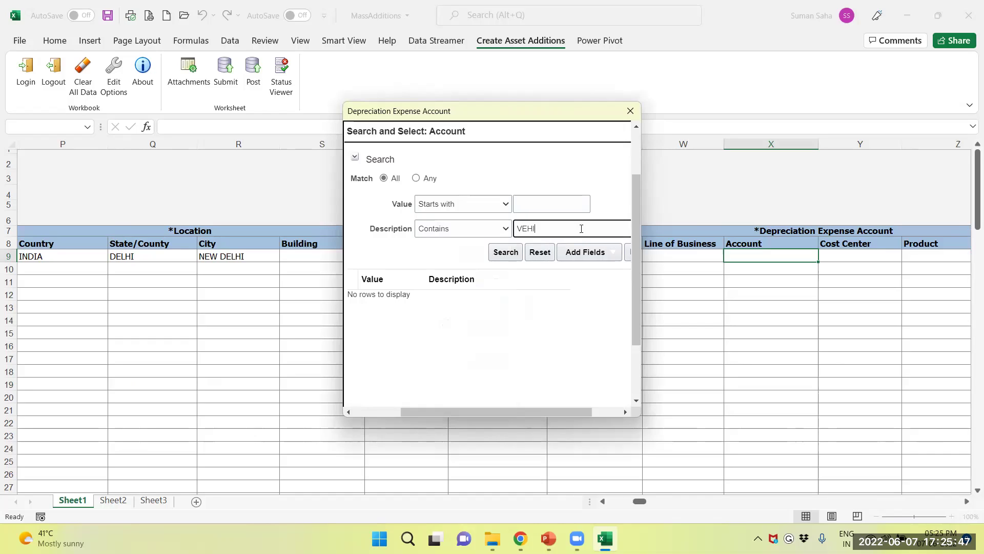
key("Return")
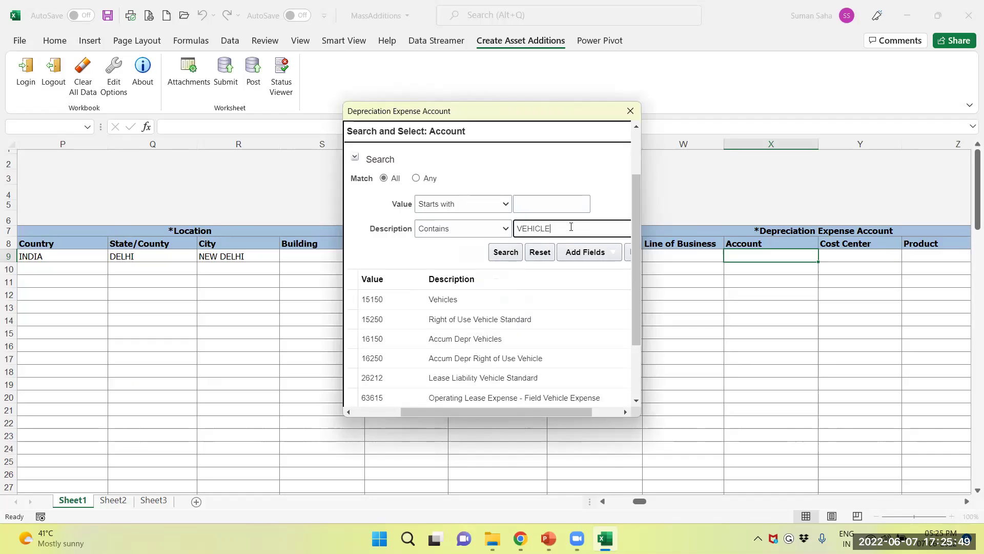
scroll(492, 343, "down", 1)
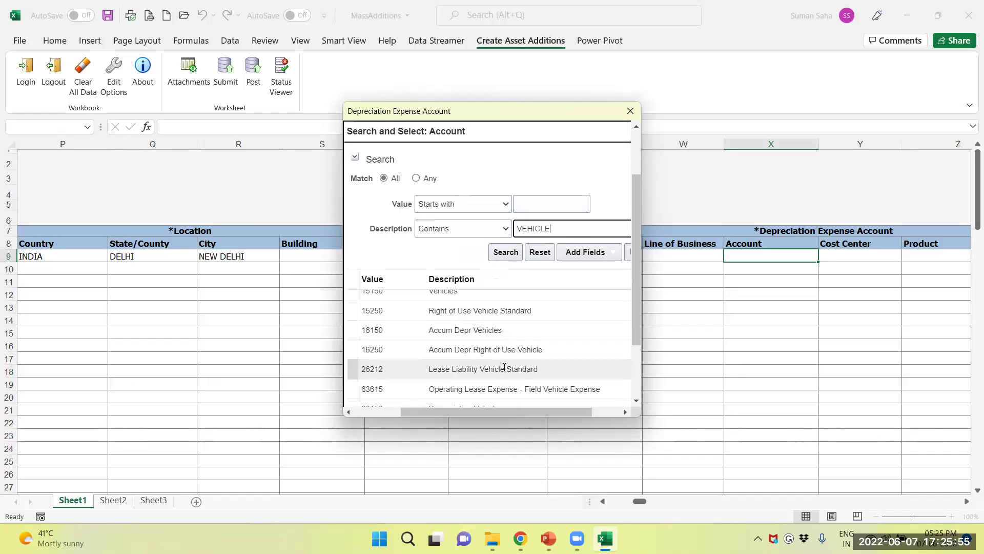
left_click_drag(635, 324, 639, 378)
left_click(502, 340)
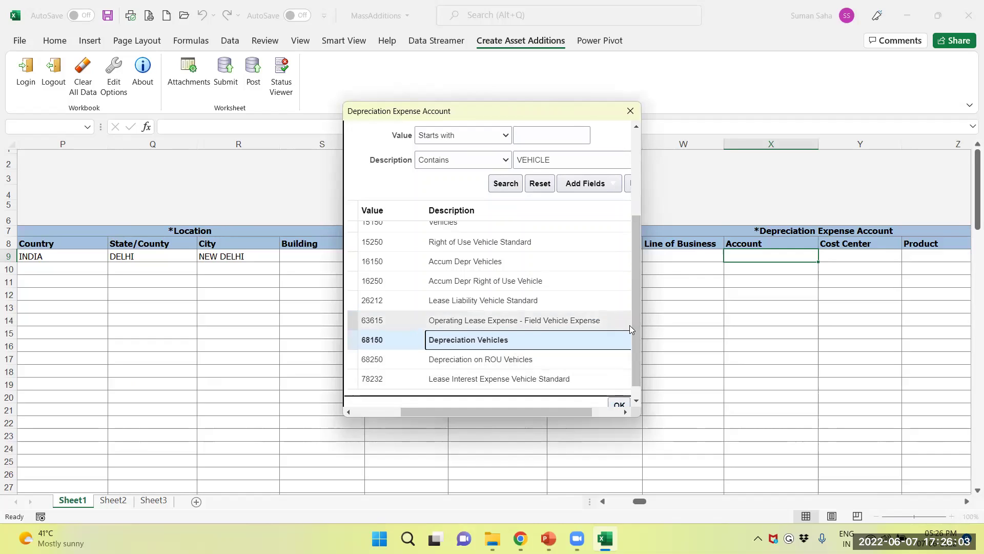
left_click_drag(638, 332, 638, 364)
left_click(618, 389)
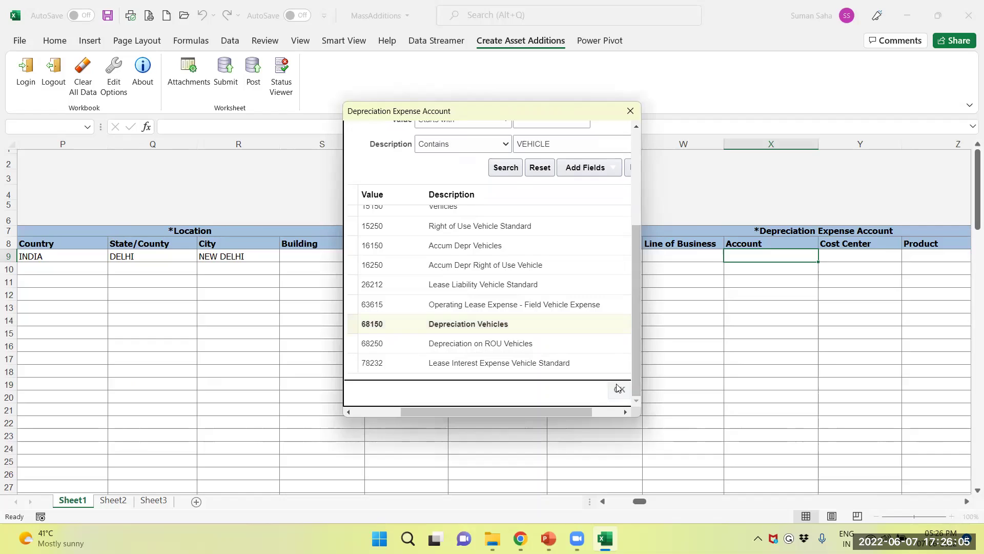
left_click(579, 390)
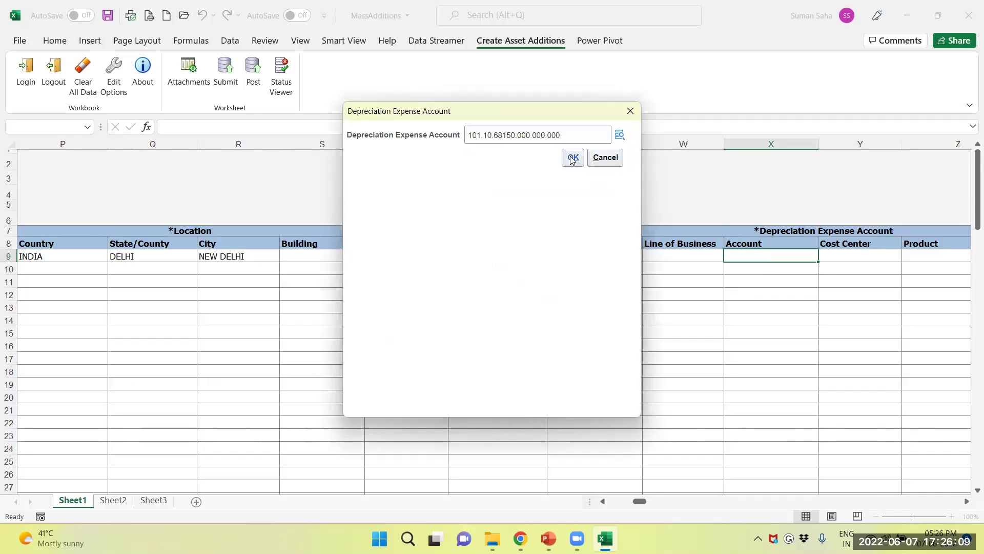
left_click(573, 158)
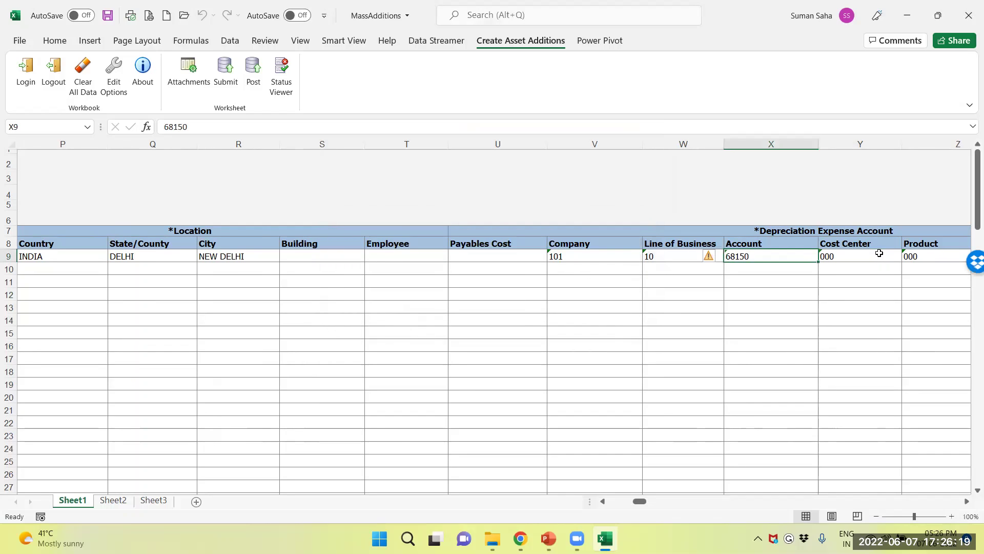
Move to row 9's clearing account columns and open the Account segment value list in its editor.
key("Right")
key("Right")
key("Right")
key("Right")
key("Right")
key("Right")
key("Right")
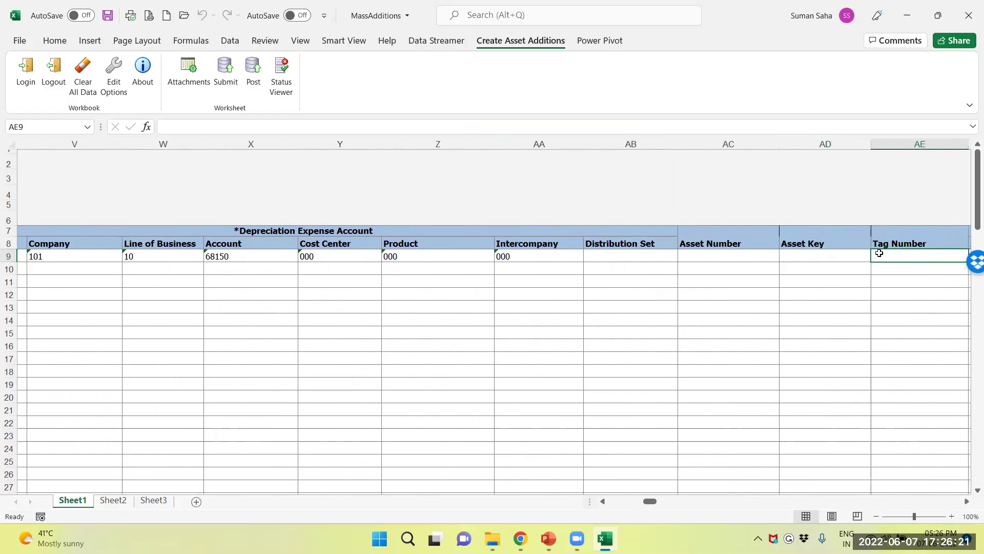
key("Right")
key("Right")
key("Left")
key("Left")
key("Left")
key("Left")
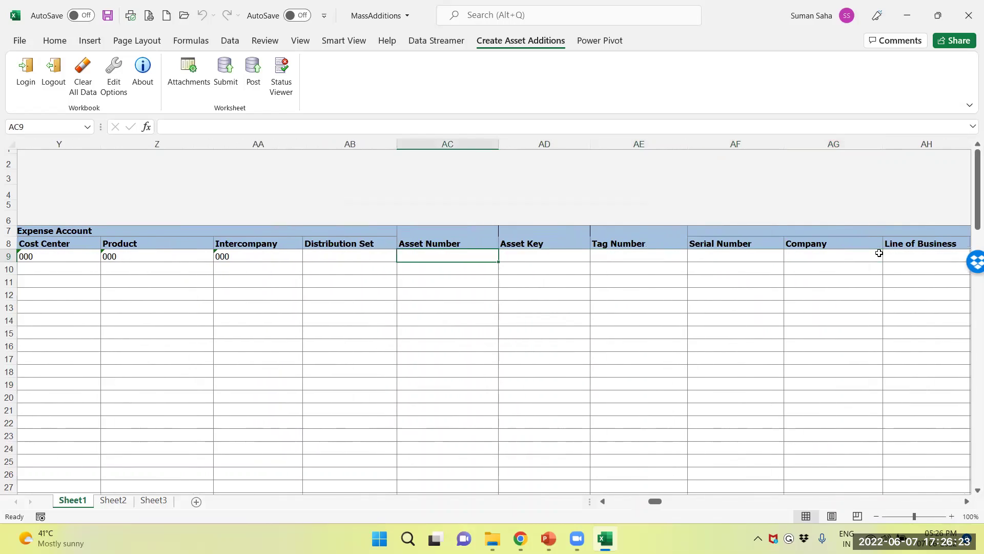
key("Right")
key("Right")
key("Right")
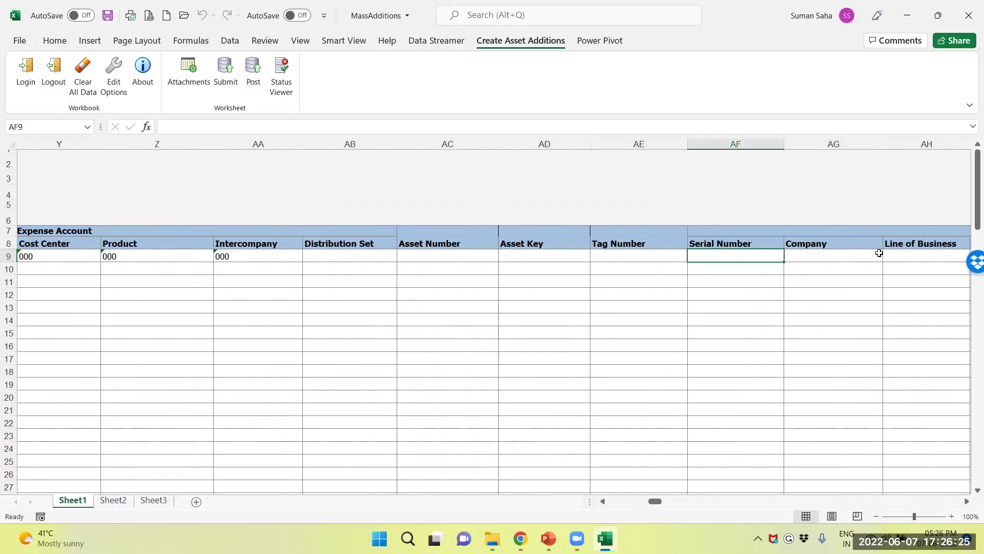
key("Left")
key("Left")
key("Left")
key("Left")
key("Right")
key("Right")
key("Right")
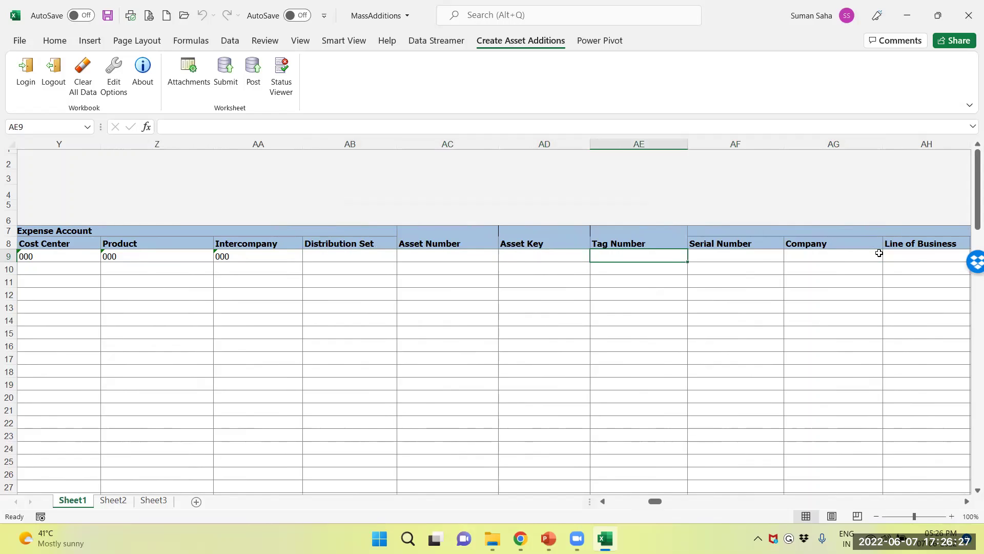
key("Right")
key("Right")
key("Right")
key("Right")
key("Right")
key("Right")
key("Left")
key("Left")
key("Left")
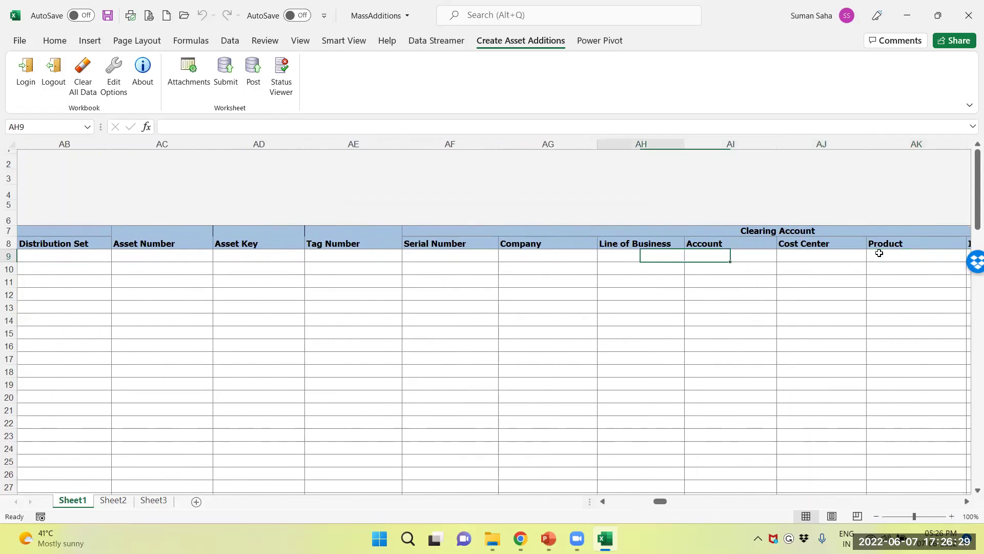
key("Left")
key("Right")
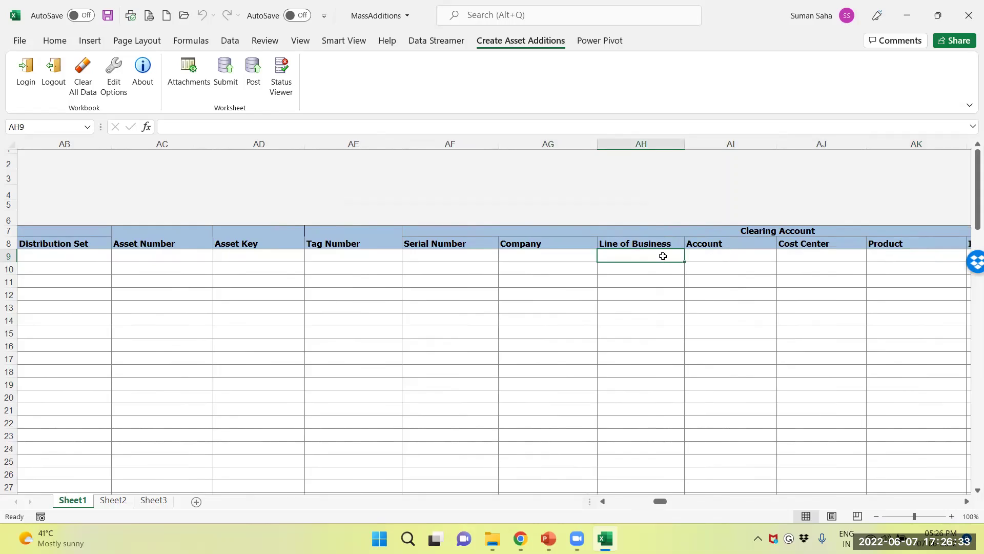
key("Right")
key("Right")
key("Right")
key("Right")
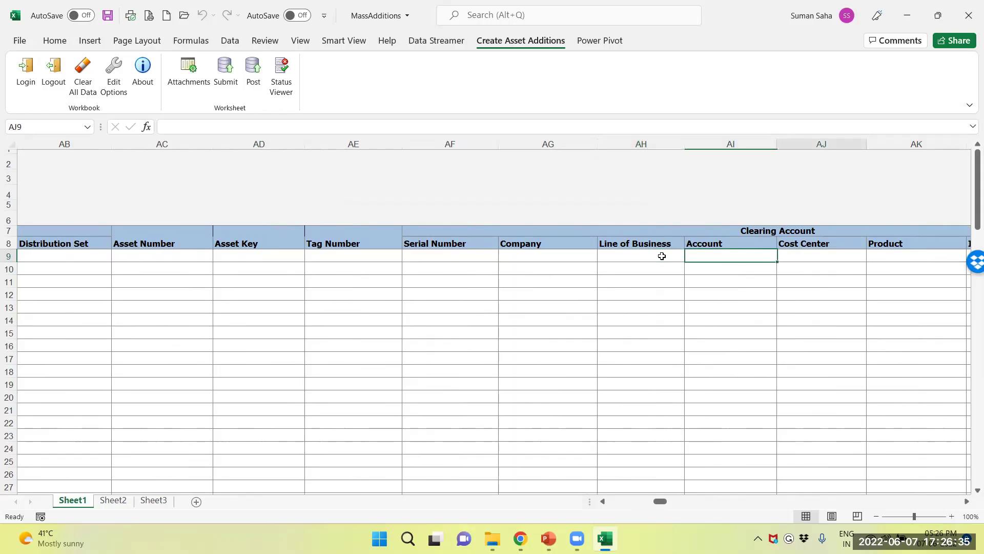
key("Left")
key("Left")
key("Left")
key("Left")
key("Left")
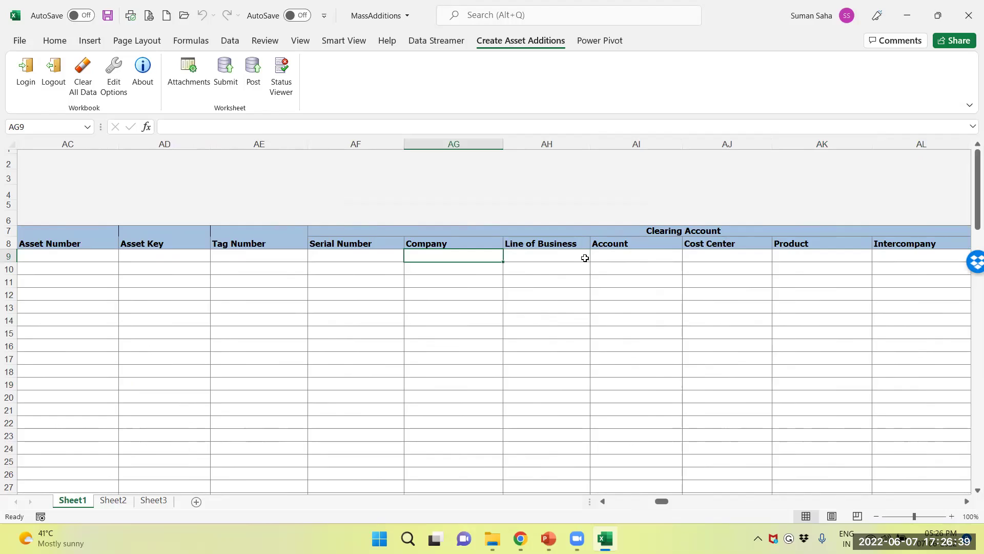
left_click(619, 255)
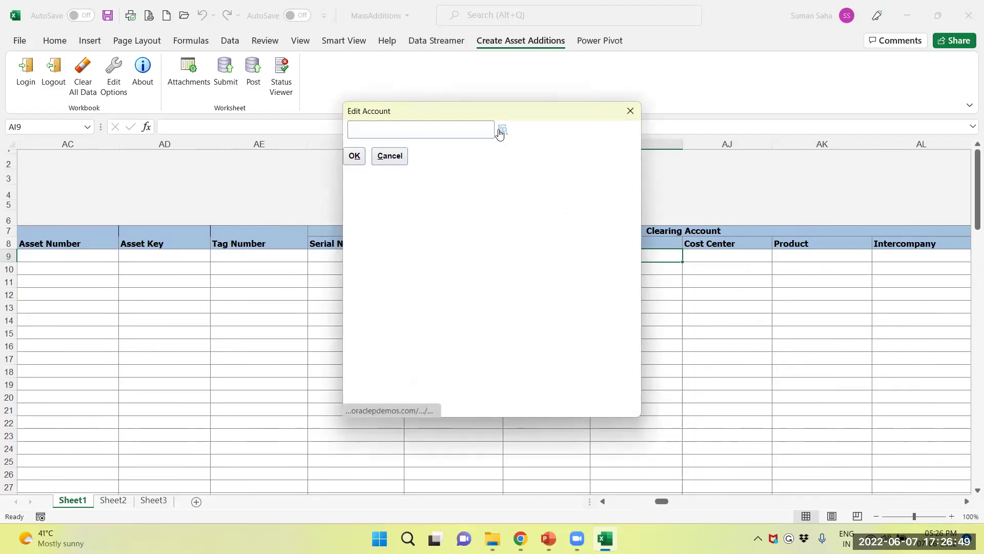
left_click(500, 132)
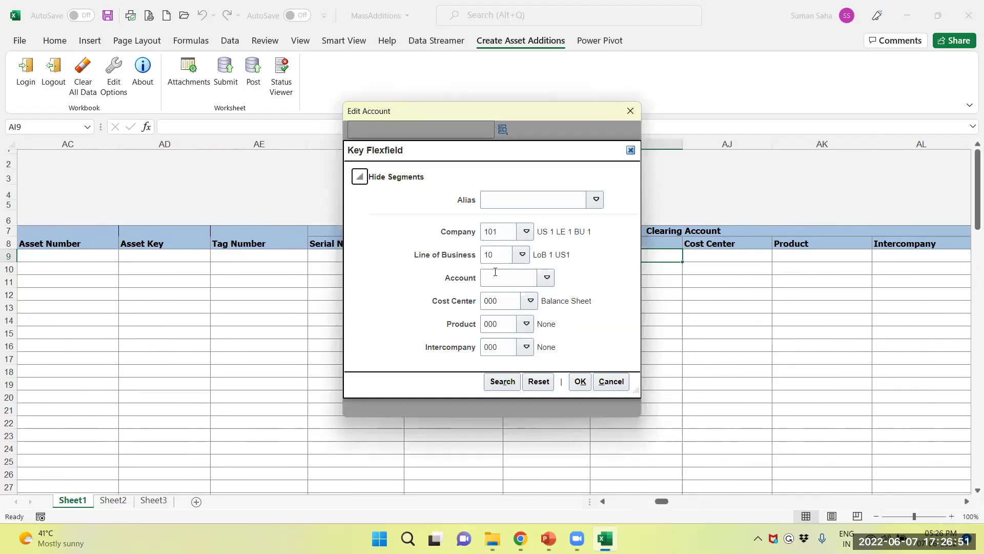
left_click(546, 277)
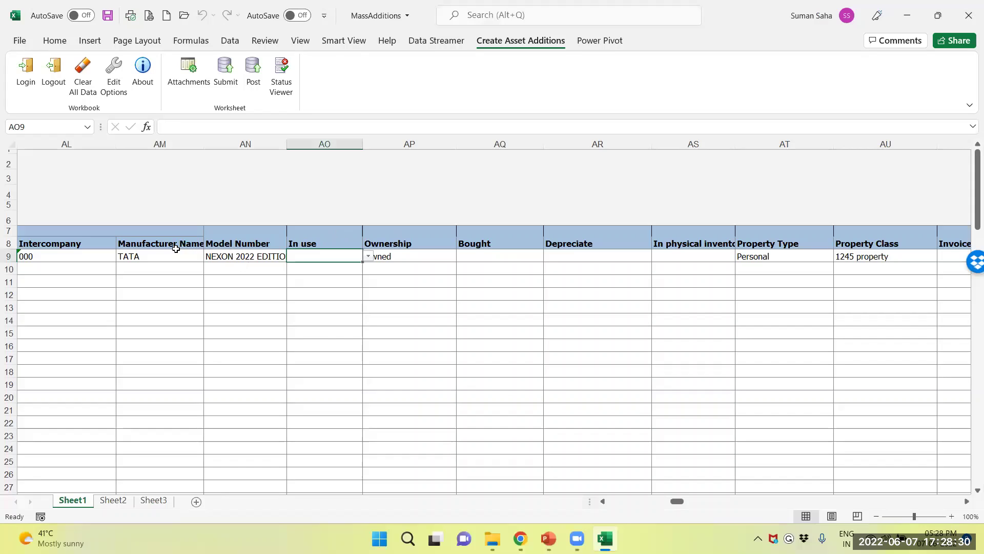
Set In use to Yes for the TATA NEXON asset in row 9.
left_click(198, 243)
key("Down")
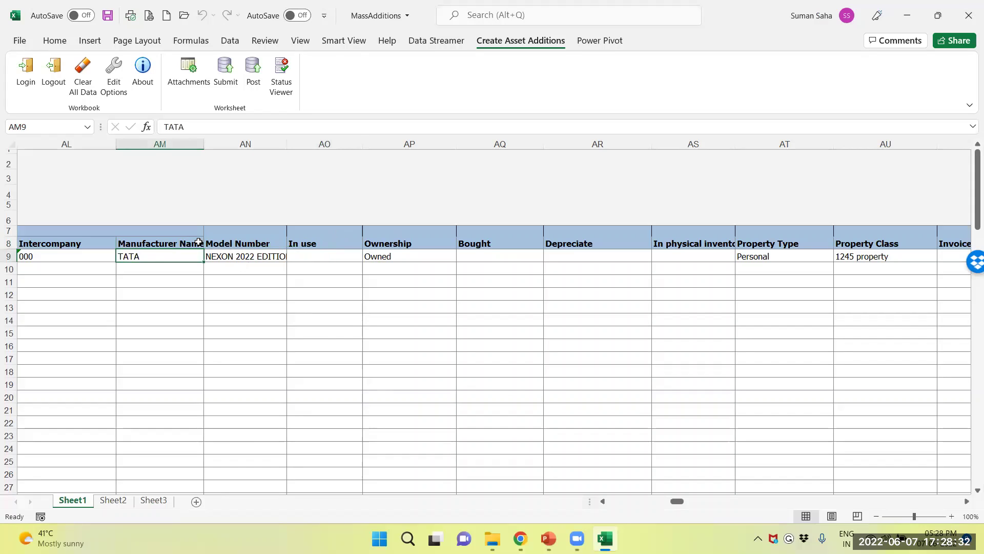
key("Right")
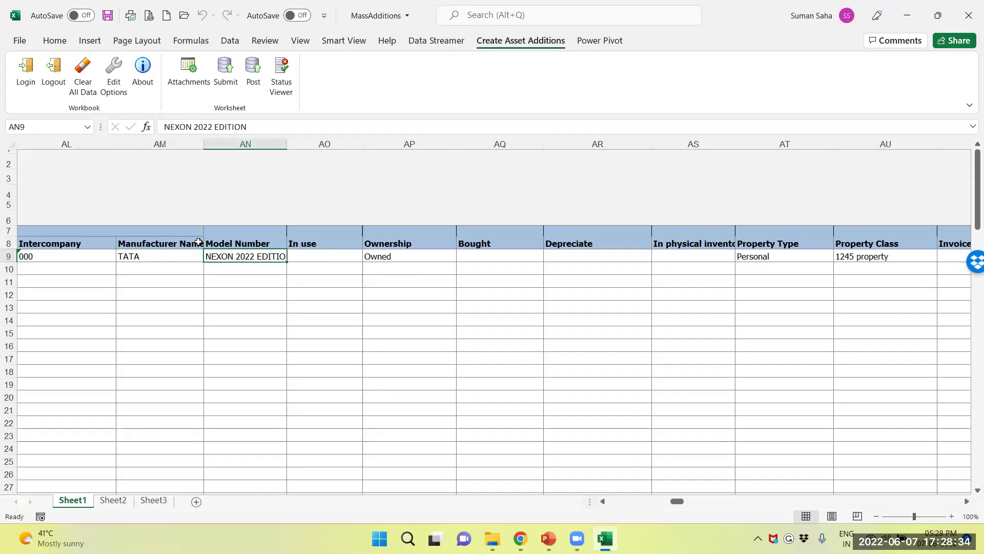
key("Right")
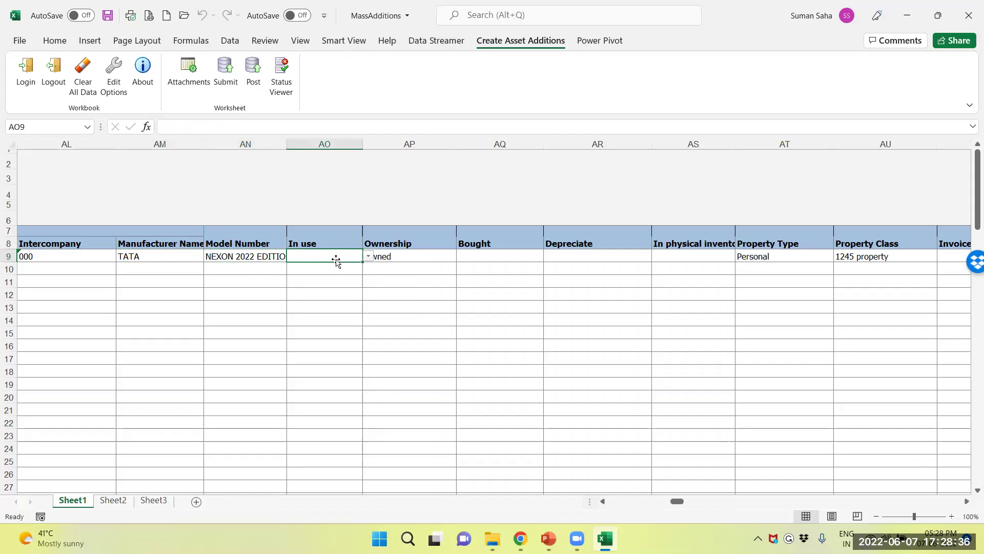
left_click(368, 256)
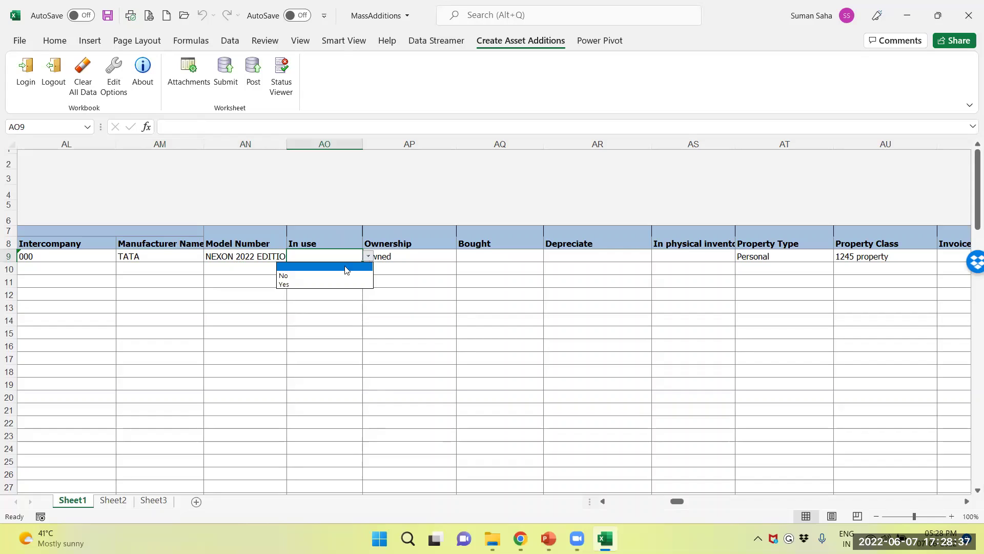
left_click(304, 284)
Set Bought to New and Depreciate to Yes on row 9.
left_click(450, 254)
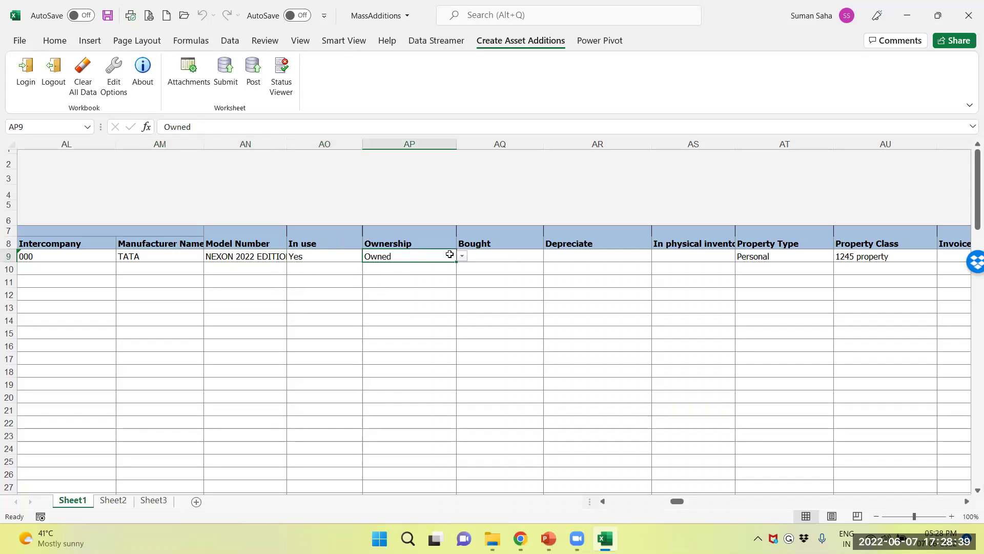
left_click(512, 257)
left_click(549, 256)
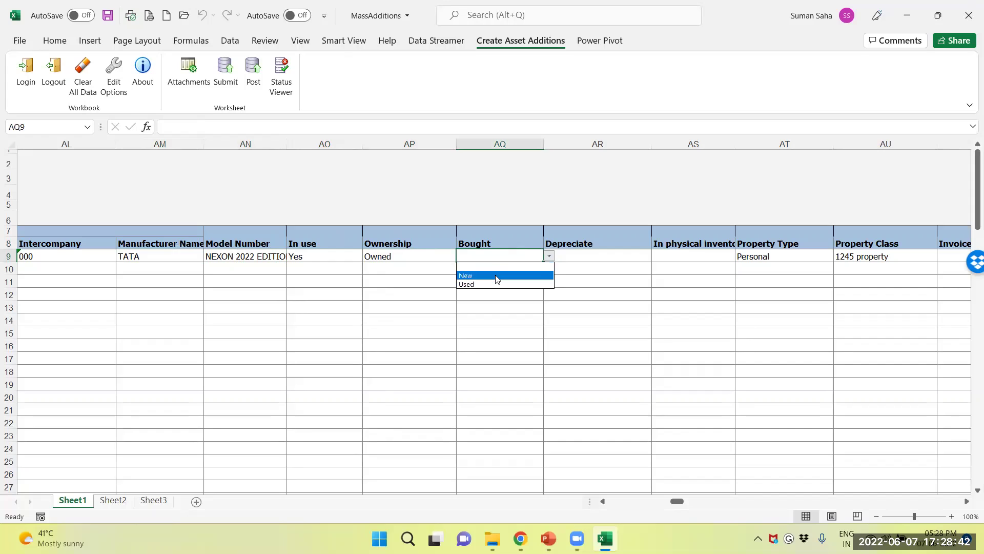
left_click(494, 275)
left_click(578, 254)
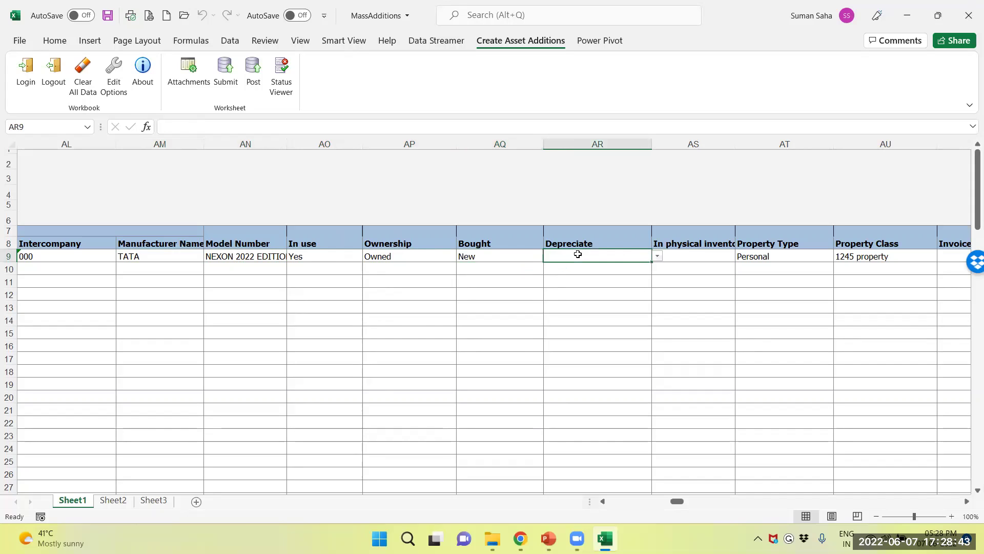
left_click(657, 256)
left_click(569, 284)
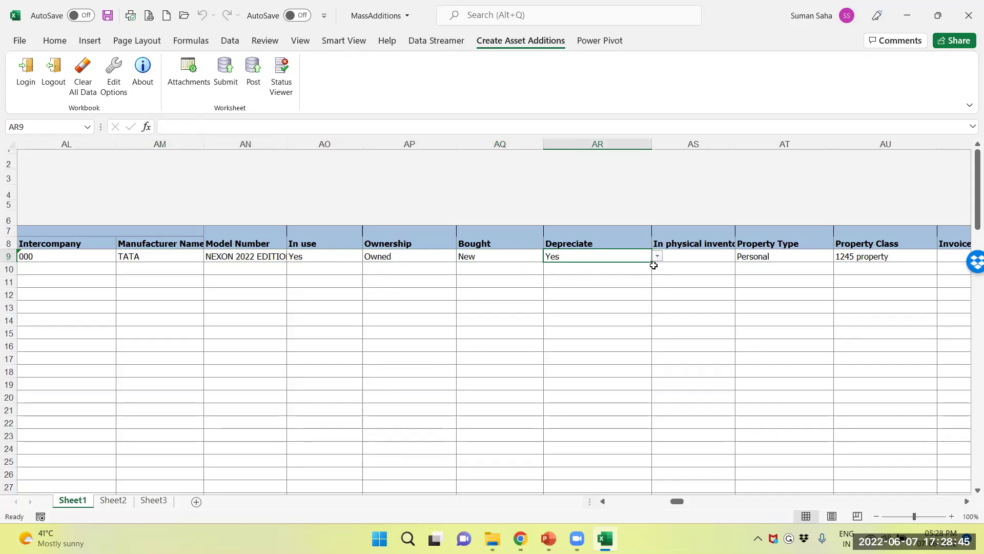
Set In physical inventory to Yes on row 9.
left_click(682, 254)
left_click(739, 256)
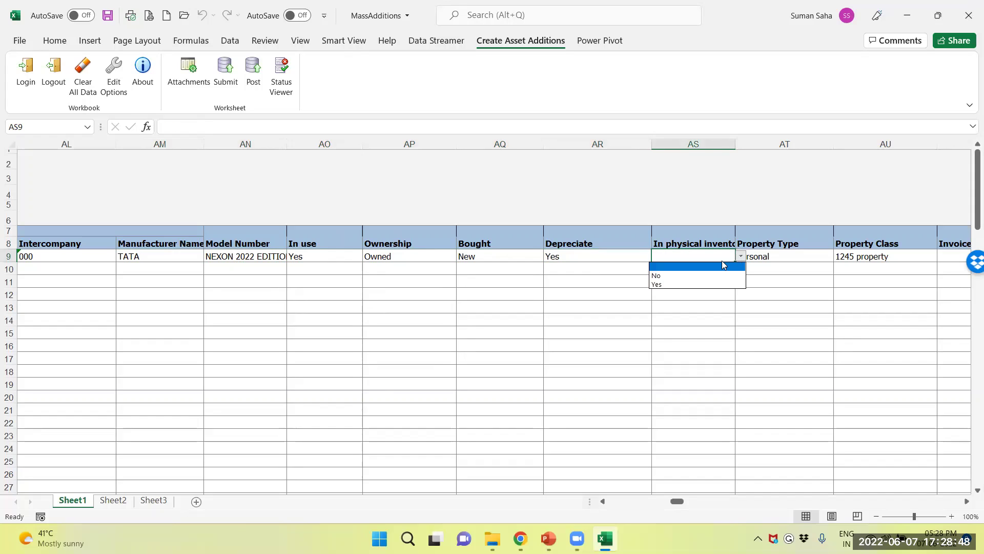
left_click(778, 274)
left_click(789, 255)
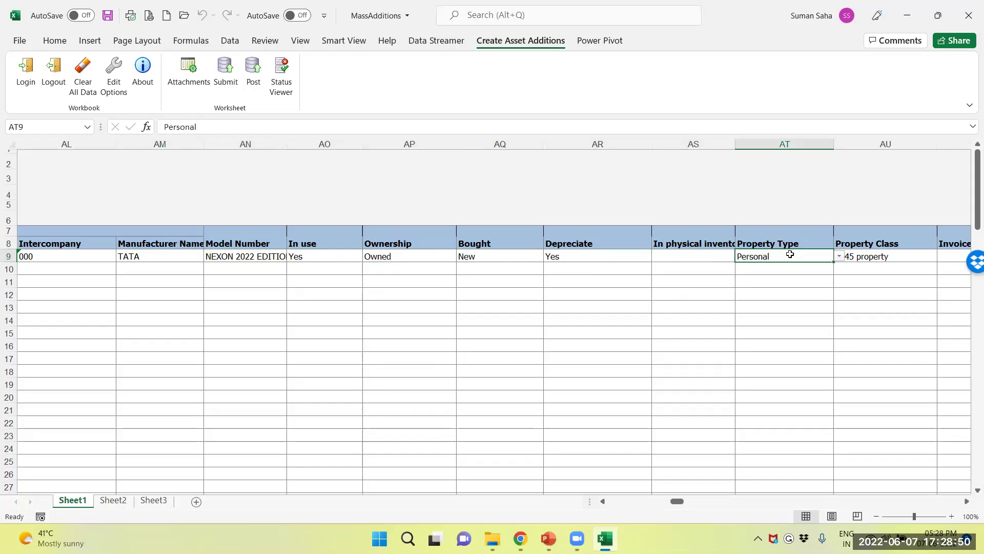
left_click(697, 254)
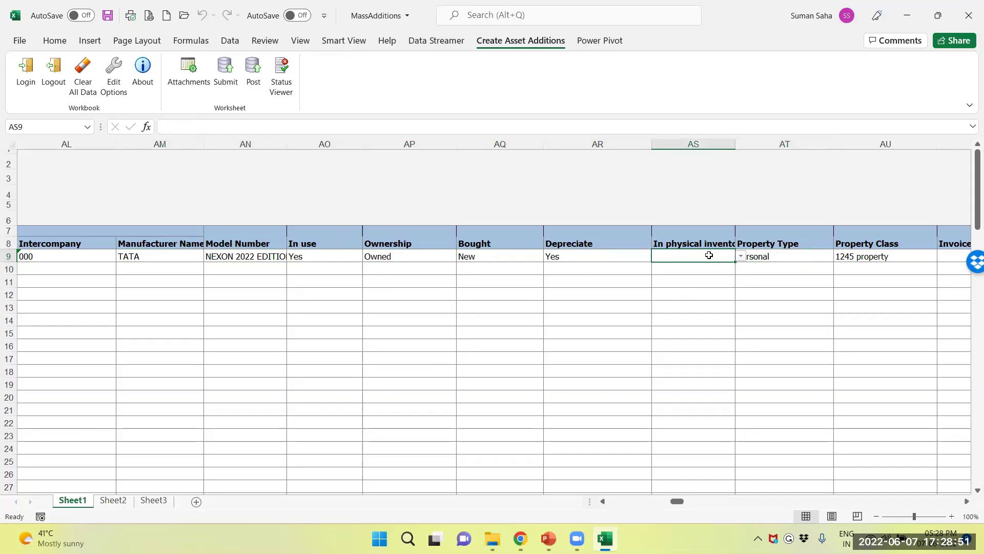
left_click(741, 257)
left_click(671, 284)
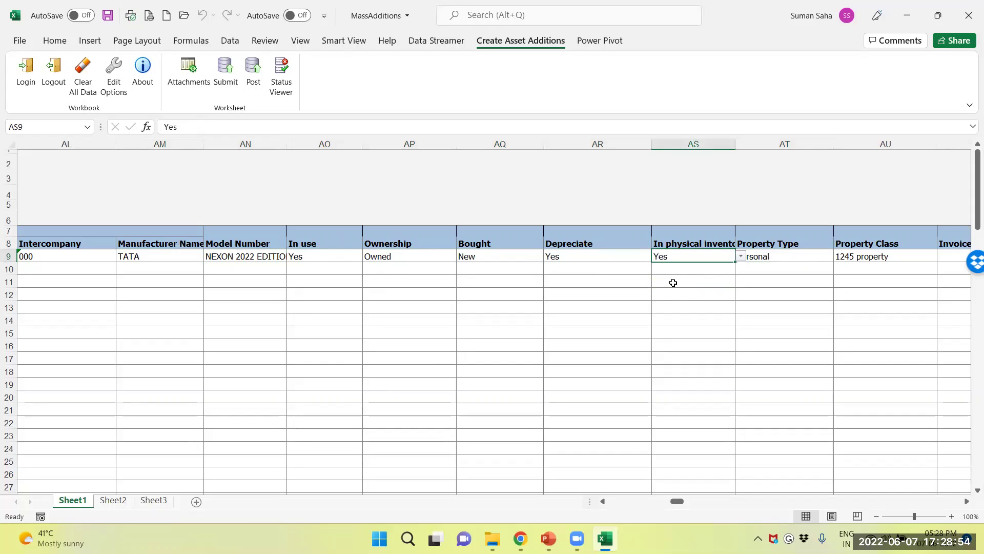
left_click(823, 254)
key("Right")
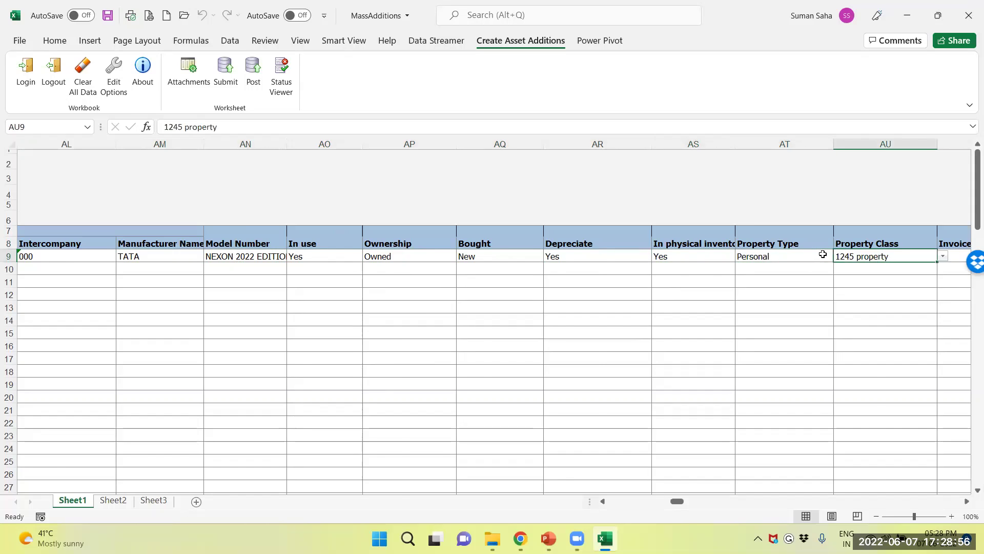
key("Right")
key("Right")
key("Left")
Move right along row 9 to the Depreciation Method cell (BF9) and open its Search and Select dialog.
key("Right")
scroll(822, 254, "right", 3)
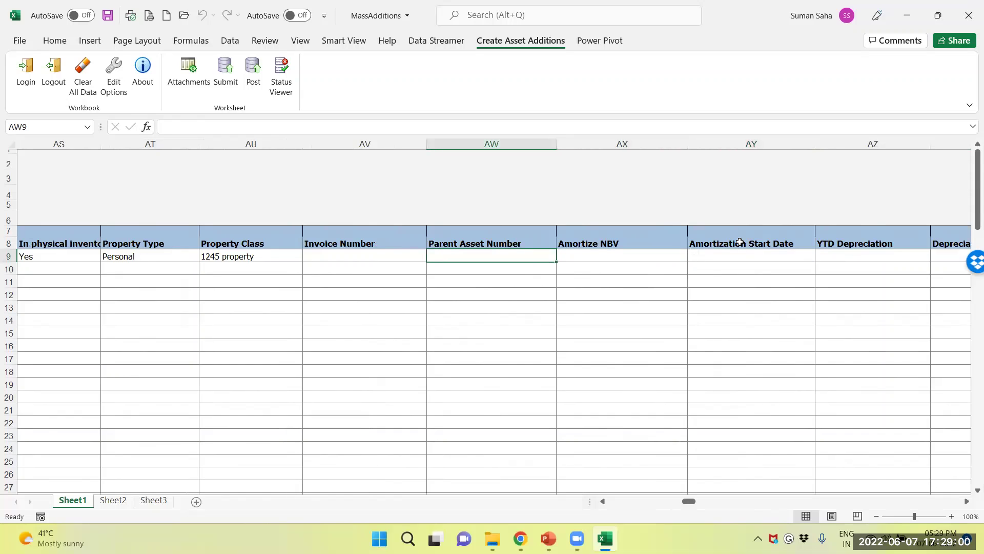
key("Right")
key("Right")
key("Right")
key("Right")
key("Right")
key("Right")
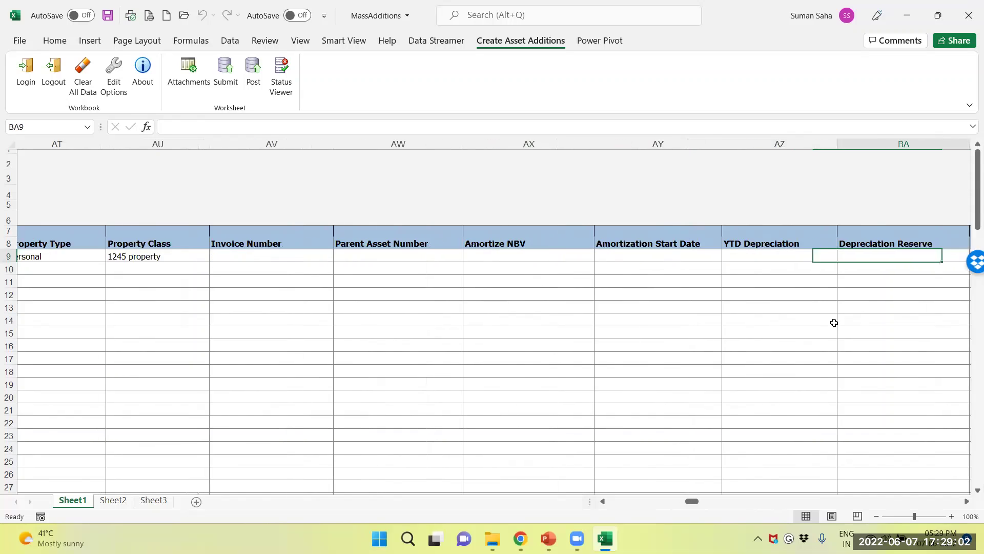
key("Left")
key("Left")
key("Left")
key("Left")
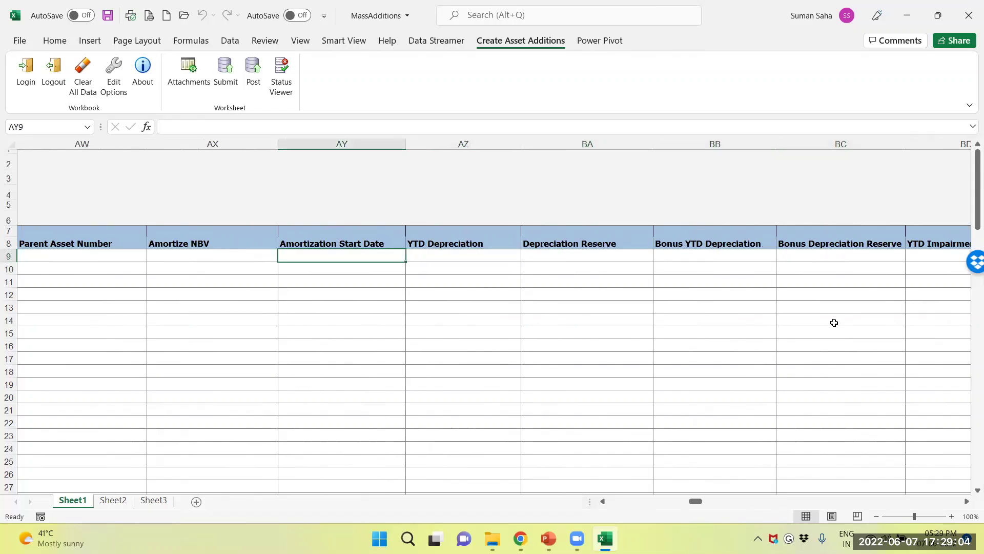
key("Right")
key("Right")
key("Right")
key("Right")
key("Right")
key("Left")
key("Right")
key("Right")
key("Right")
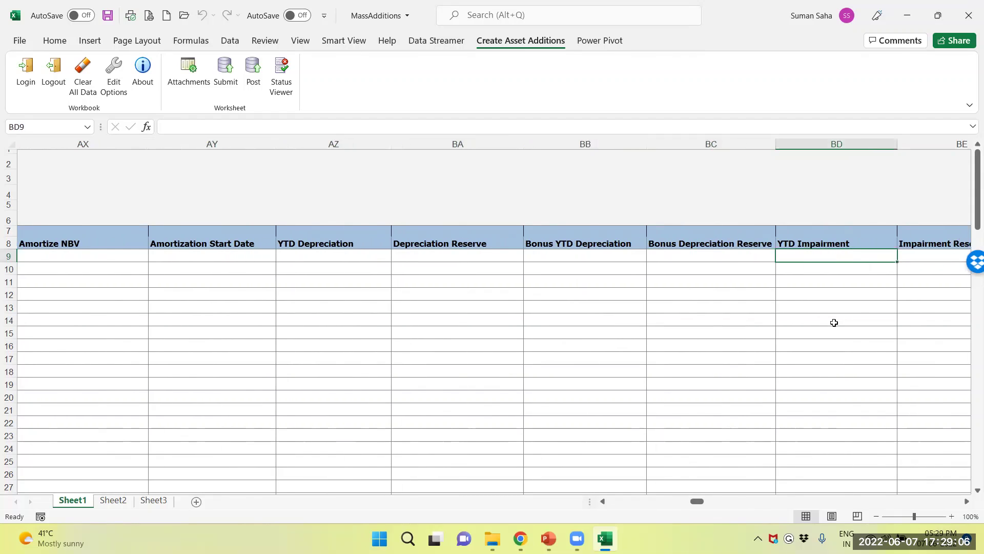
key("Right")
key("Left")
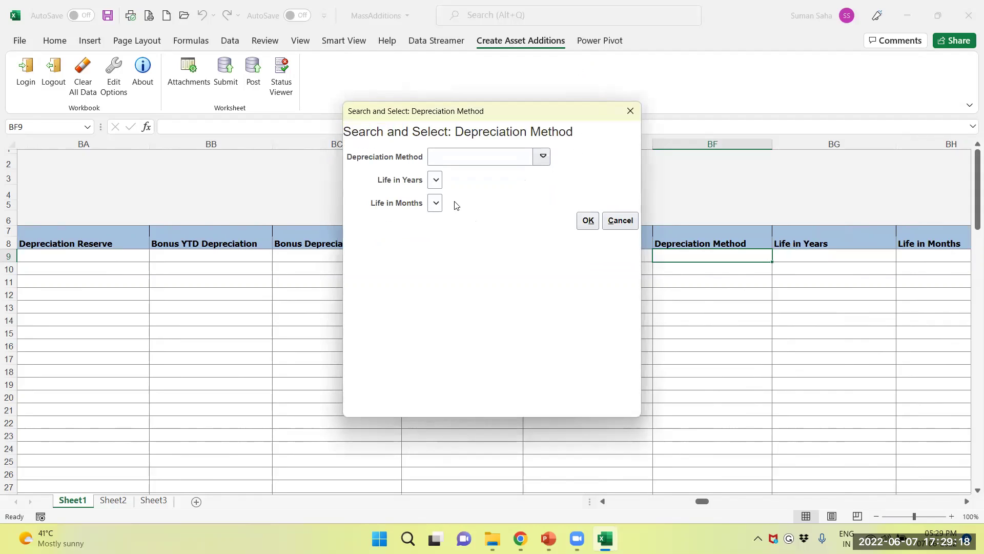
Search depreciation methods for STL and select the STL method.
left_click(544, 155)
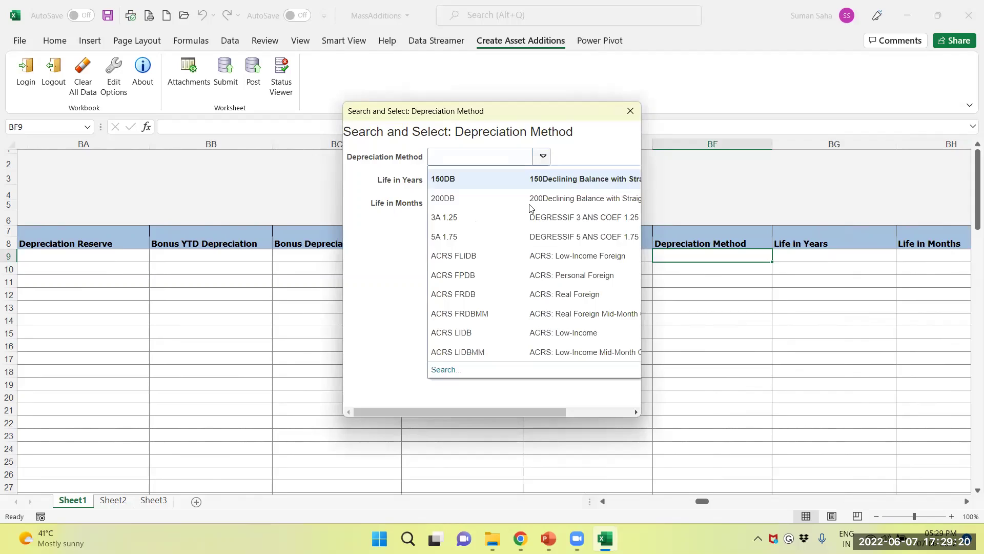
left_click(447, 369)
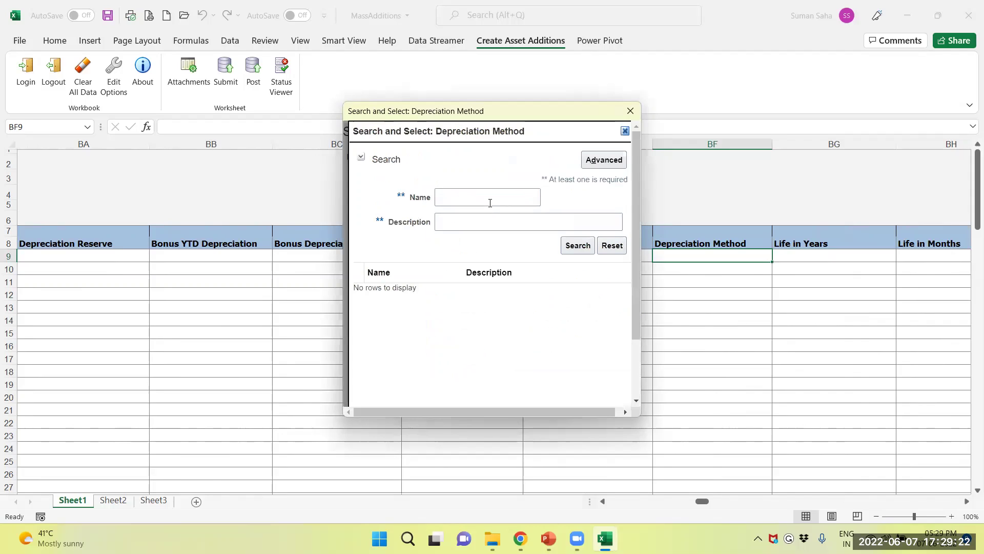
left_click(475, 198)
type("STL")
key("Return")
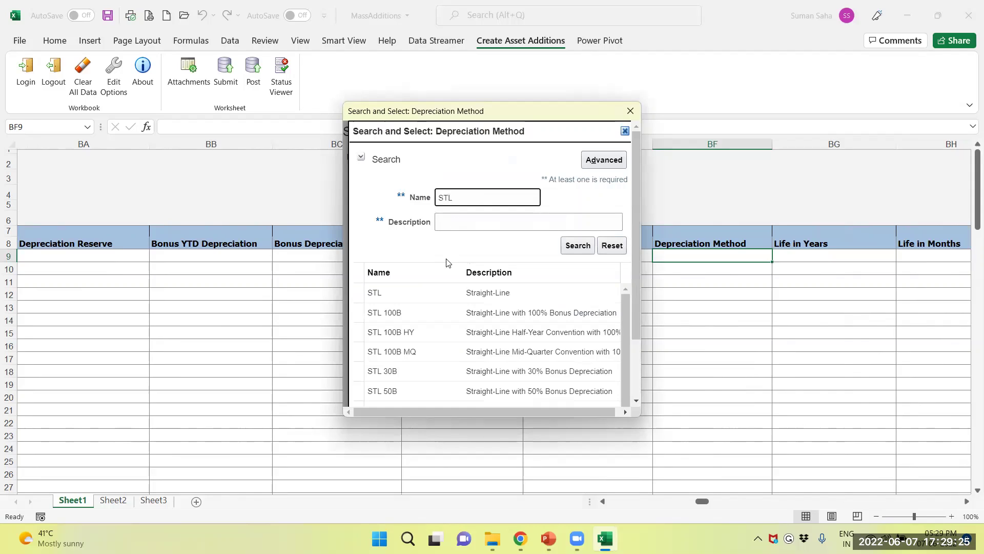
left_click(451, 299)
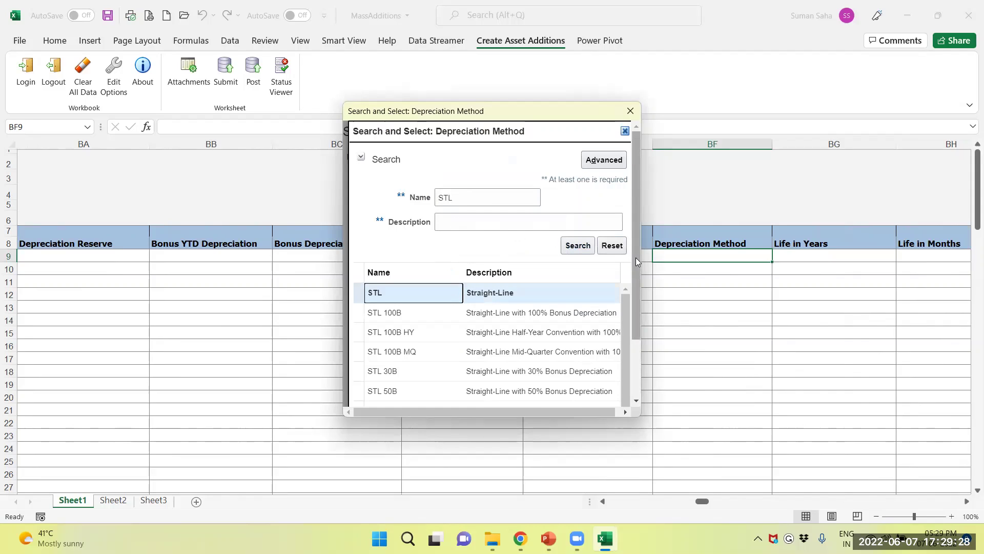
scroll(636, 257, "down", 3)
left_click(582, 391)
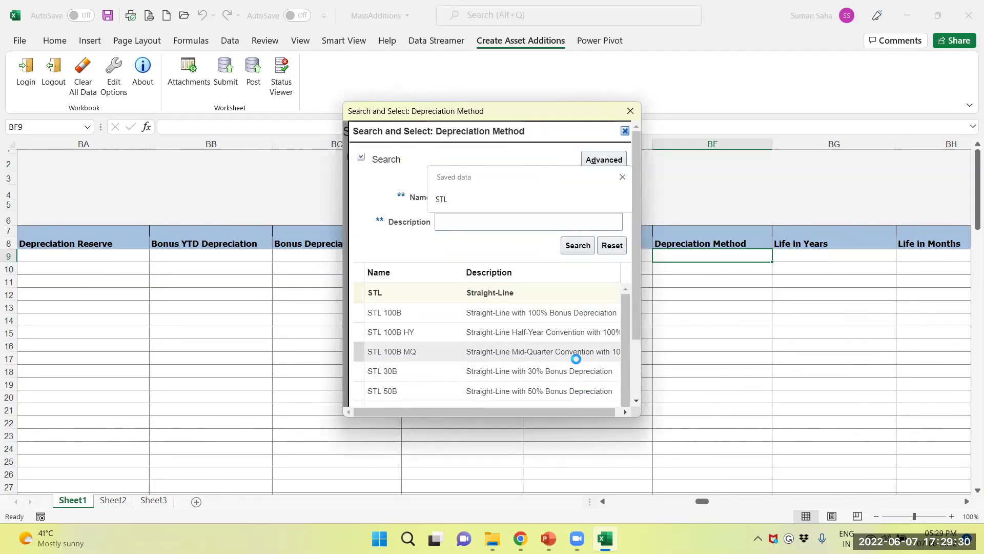
Set the asset life to 5 years and 0 months and apply it to the row.
left_click(444, 179)
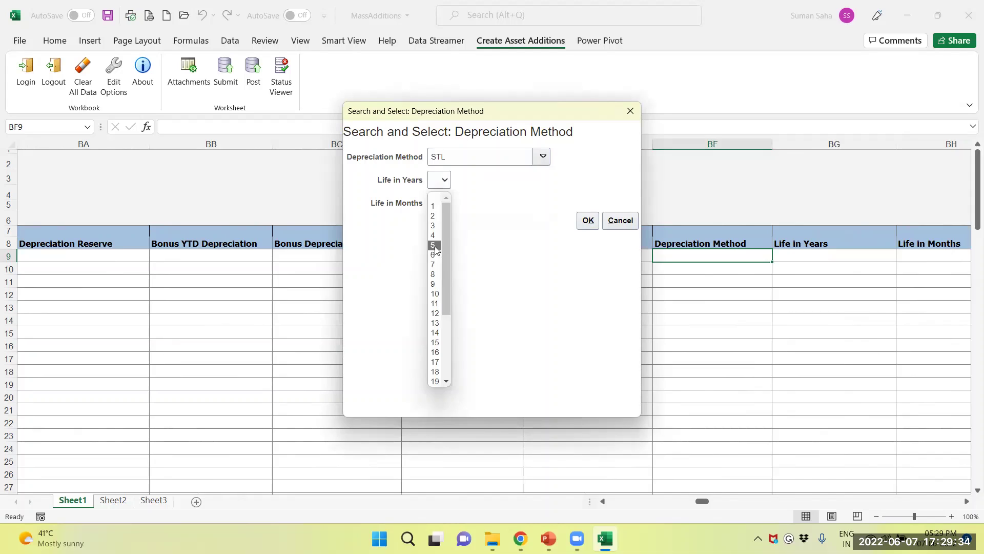
left_click(434, 246)
left_click(438, 203)
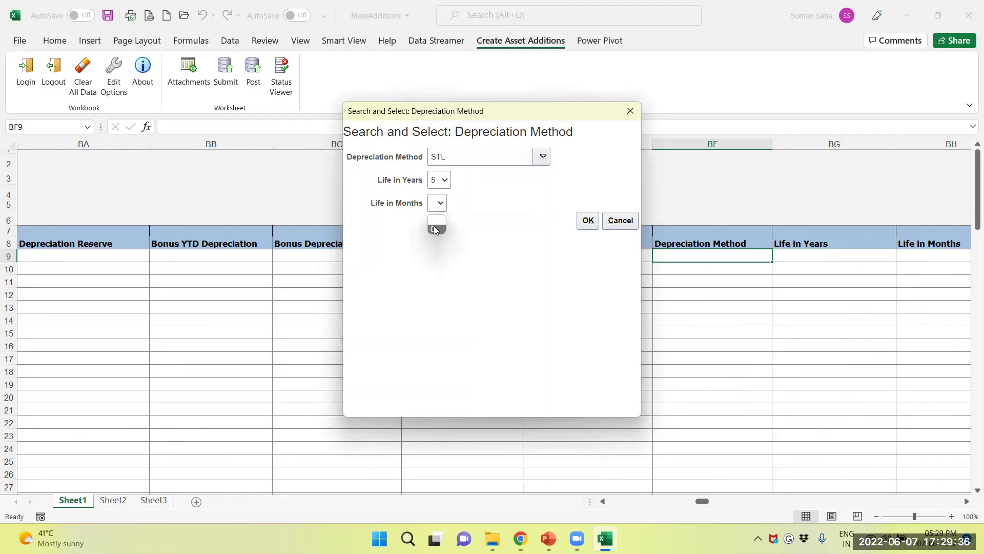
left_click(433, 229)
left_click(588, 220)
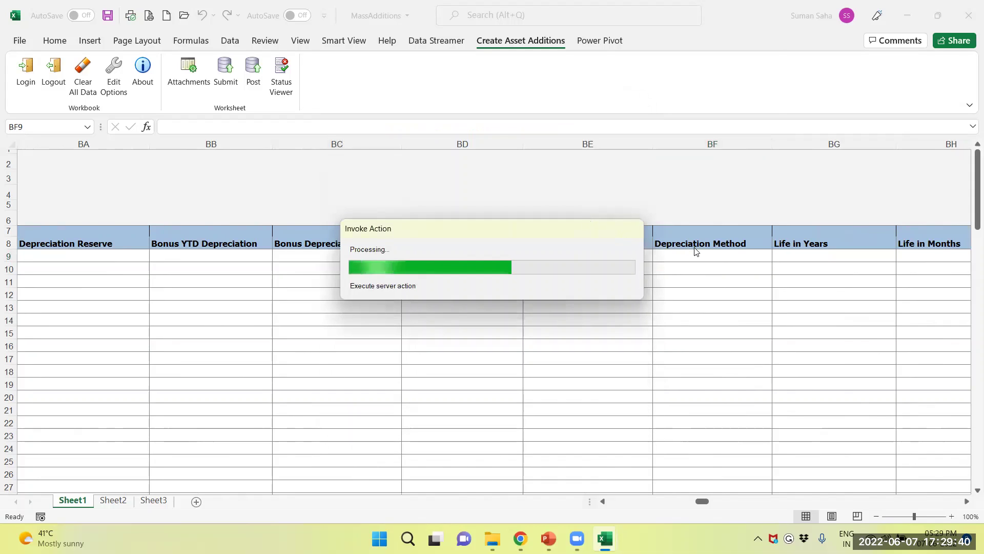
Choose CAL MONTH as row 9's Prorate Convention.
left_click(795, 255)
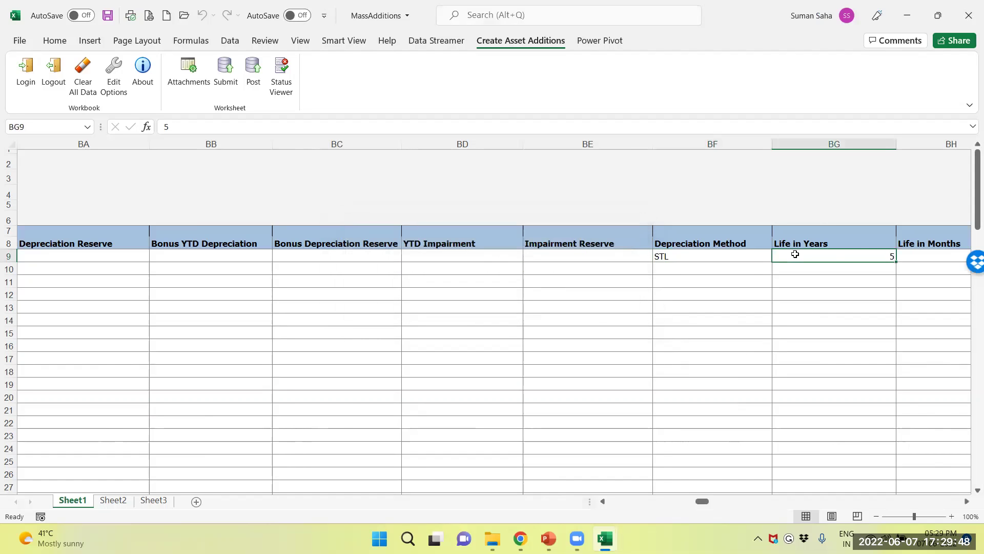
key("Right")
key("Right")
key("Right")
key("Left")
key("Left")
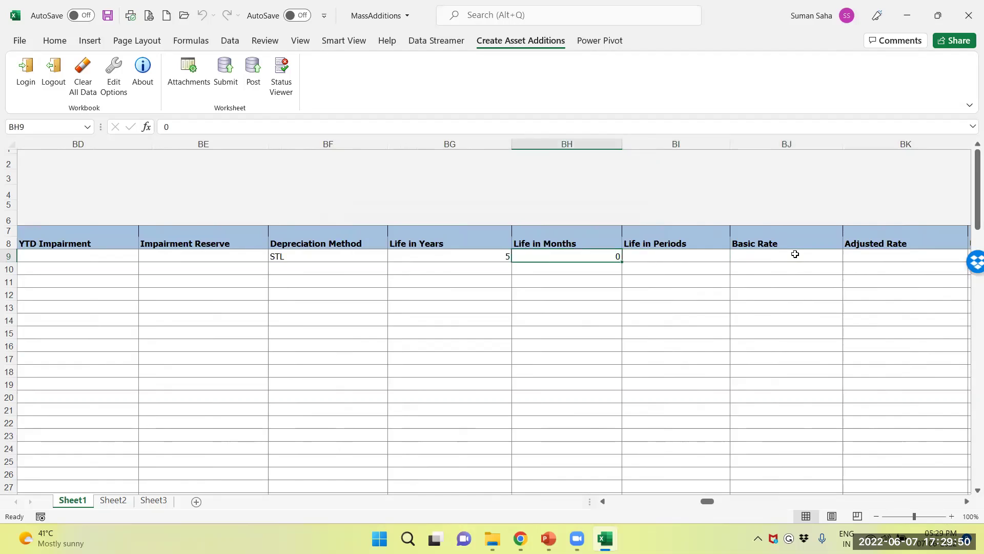
key("Right")
key("Right")
key("Right")
key("Right")
key("Right")
key("Left")
key("Left")
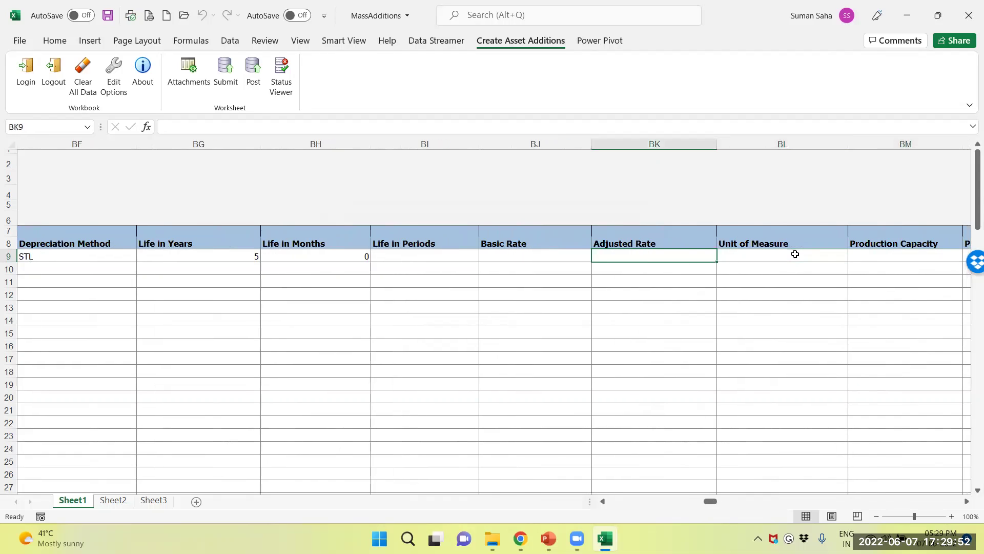
key("Right")
key("Right")
key("Right")
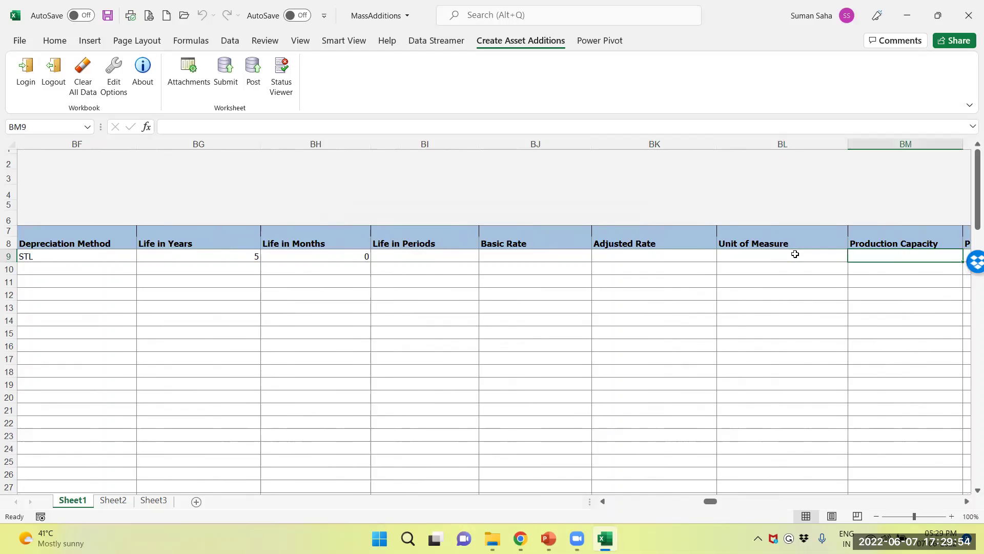
key("Right")
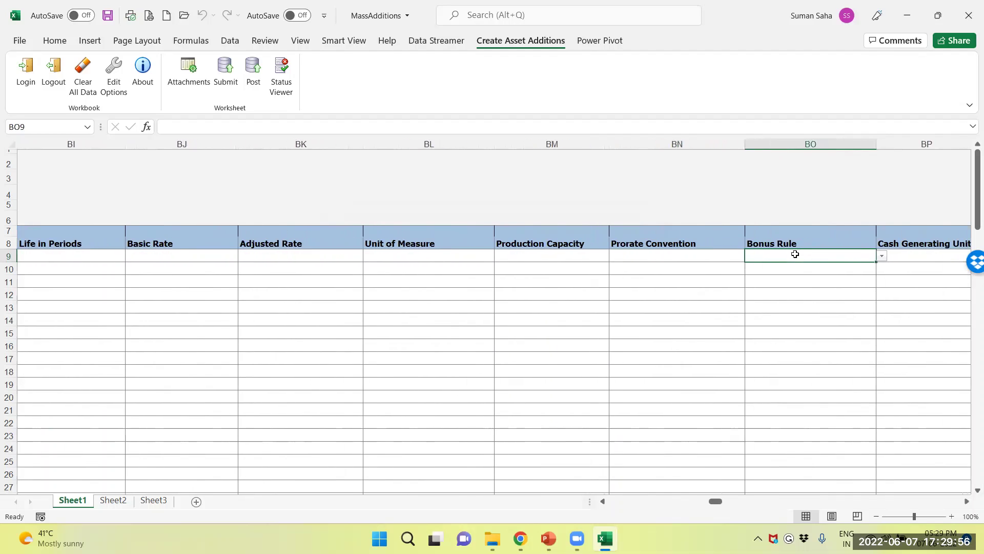
key("Left")
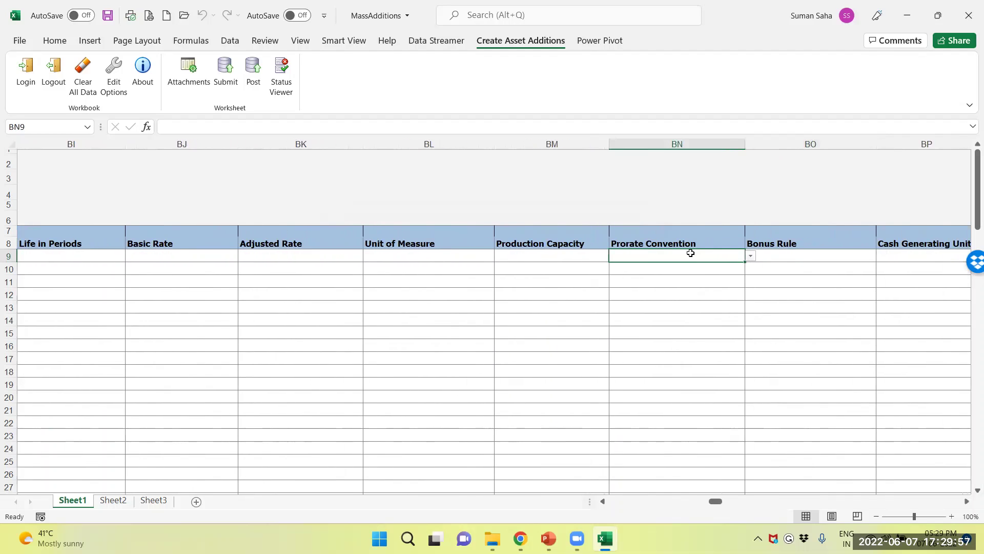
left_click(751, 255)
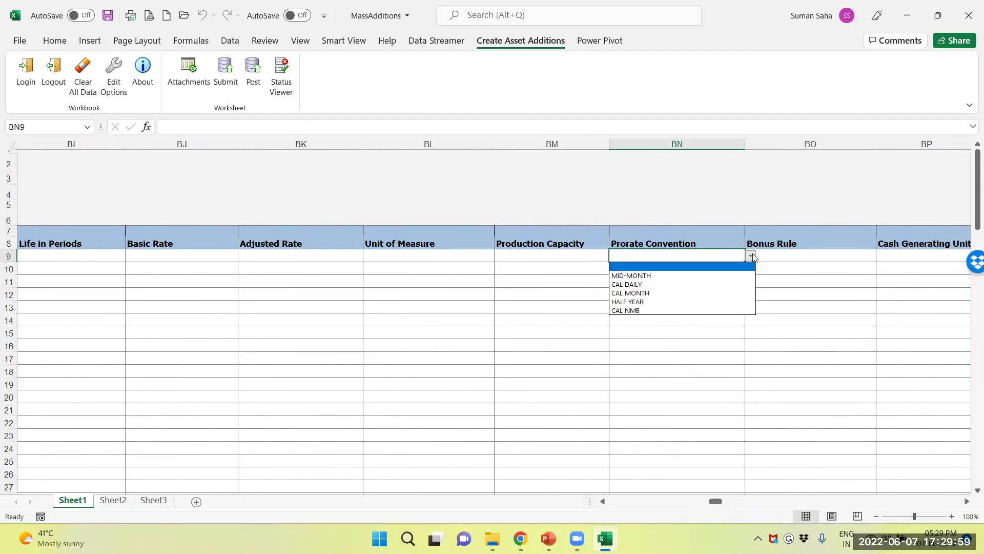
left_click(688, 298)
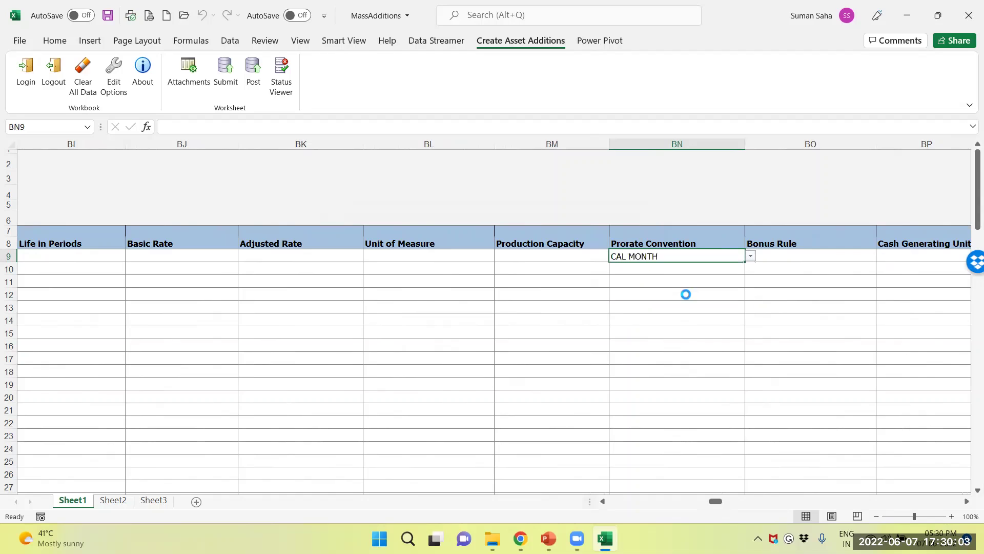
Check the life columns (5 years, 0 months) and move on to the Salvage Type column.
left_click(536, 256)
key("Left")
key("Left")
key("Left")
key("Left")
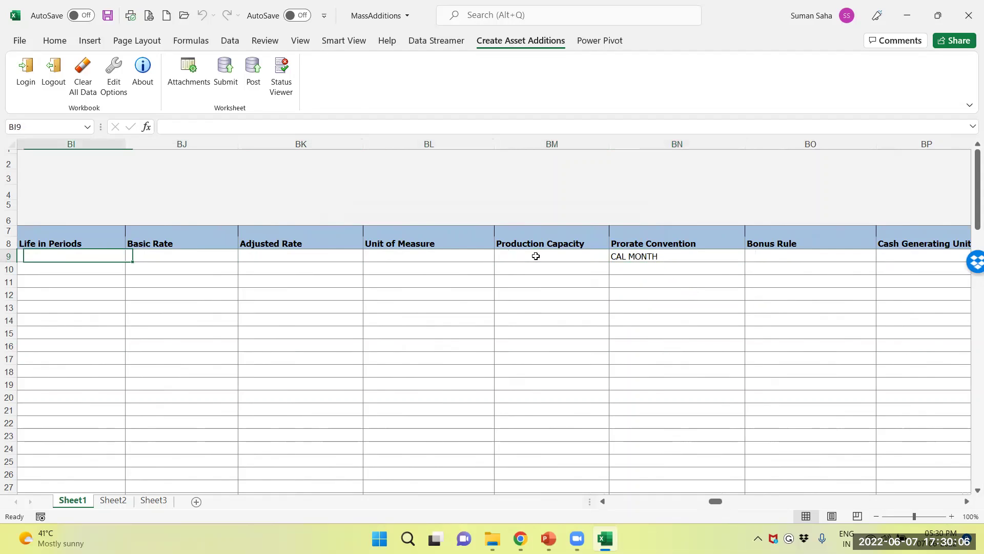
scroll(536, 256, "left", 2)
key("Right")
key("Left")
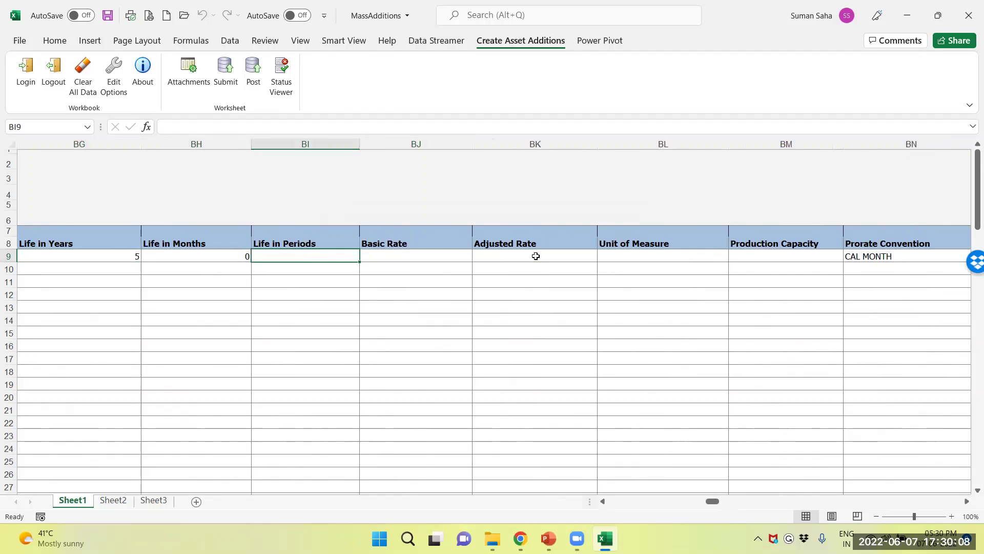
key("Right")
key("Right")
key("Right")
key("Right")
key("Right")
key("Right")
key("Right")
key("Right")
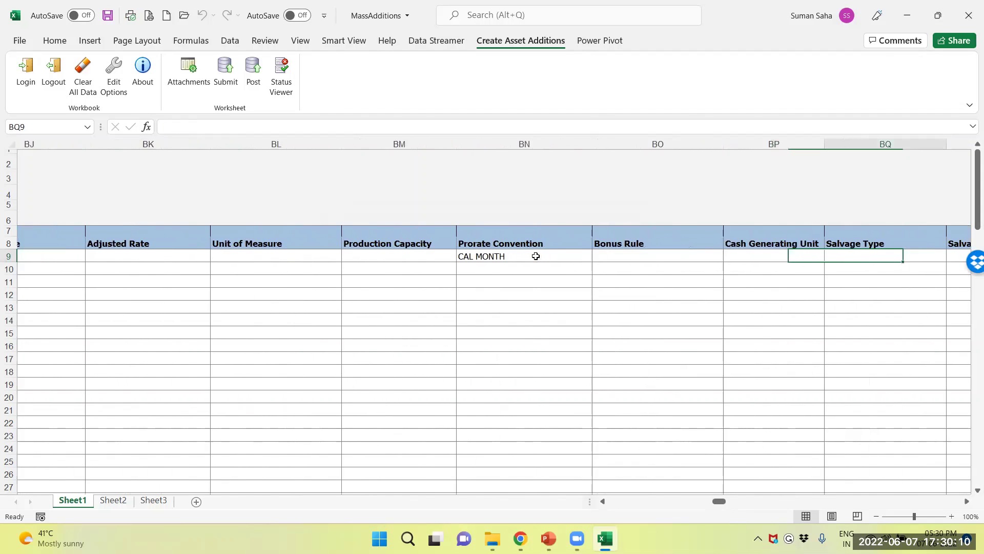
Set row 9's Salvage Type to Percent.
key("Right")
key("Left")
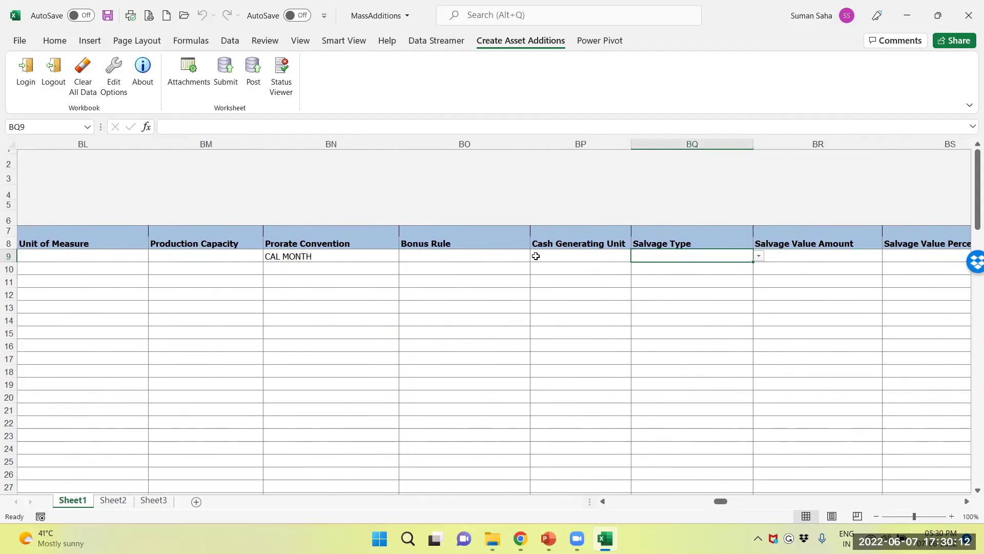
key("Left")
Enter 15 as the Salvage Value Percent.
key("Right")
left_click(759, 256)
left_click(680, 285)
left_click(808, 255)
key("Right")
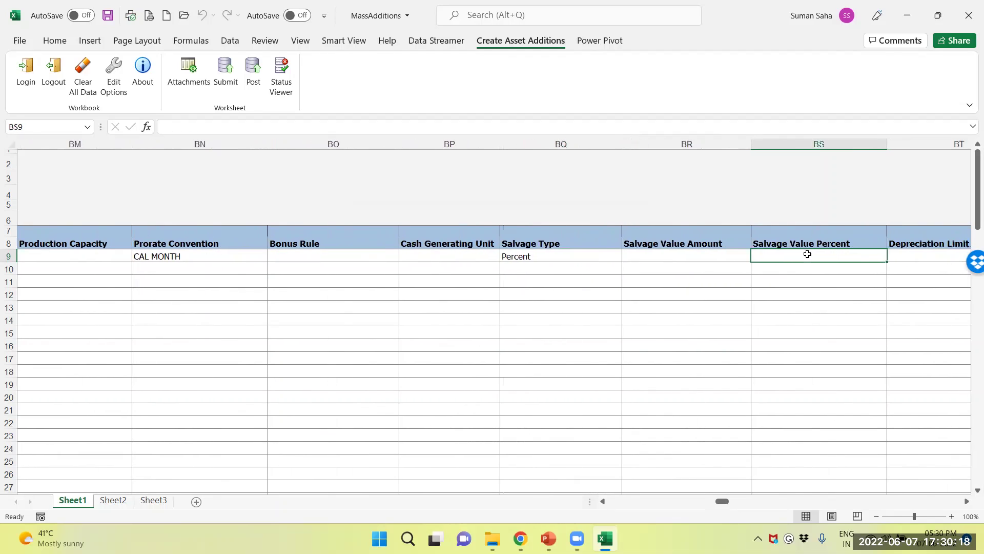
key("Left")
key("Right")
type("15")
key("Right")
key("Right")
key("Right")
key("Left")
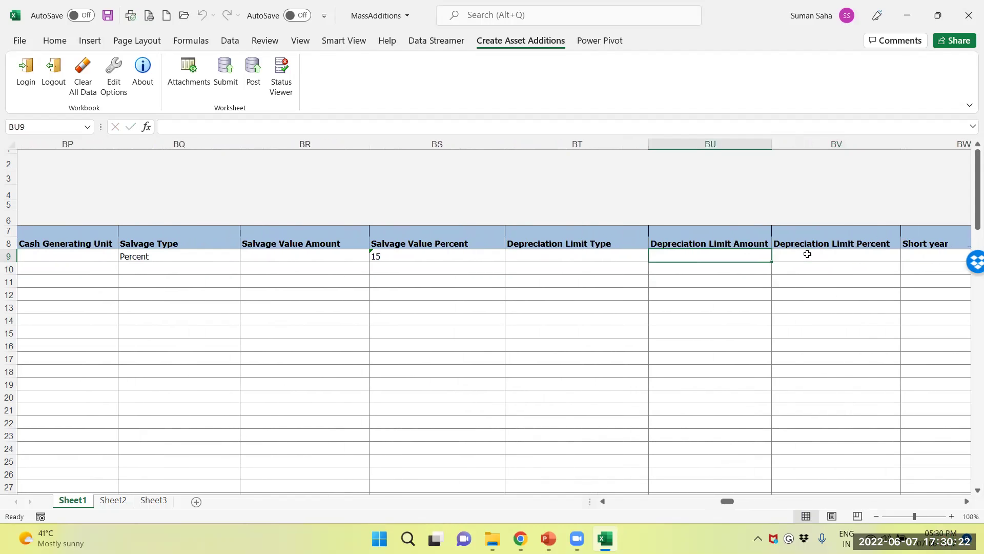
key("Right")
key("Right")
key("Left")
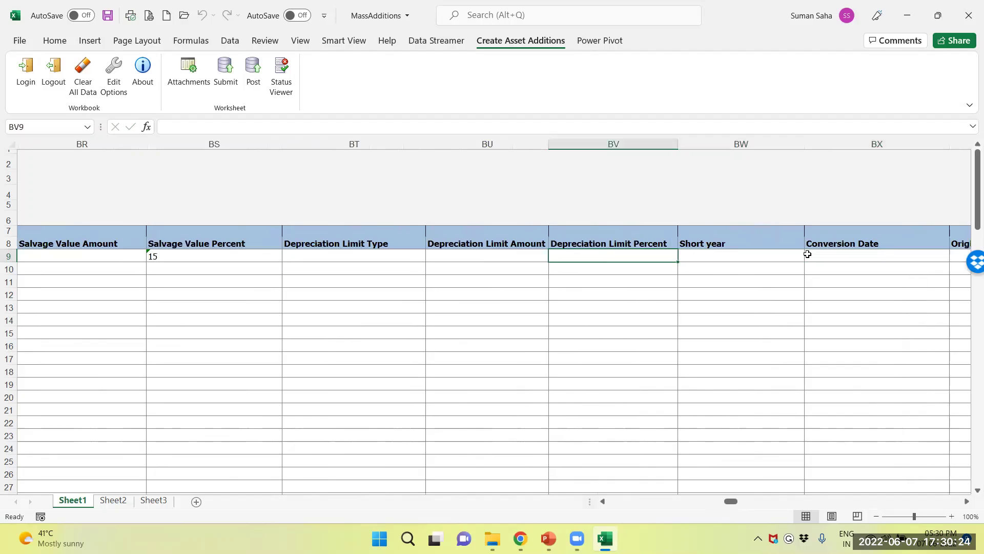
key("Right")
key("Right")
key("Right")
key("Right")
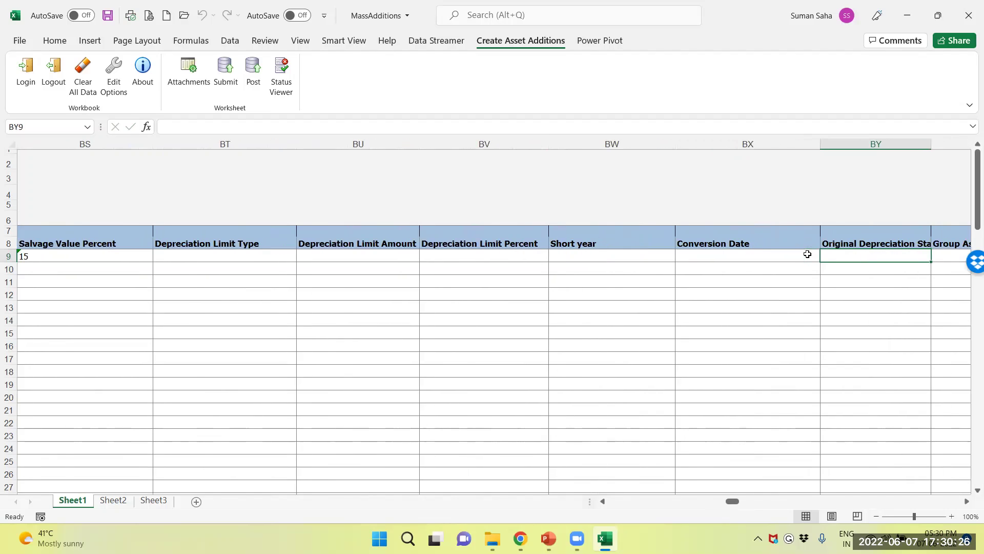
key("Right")
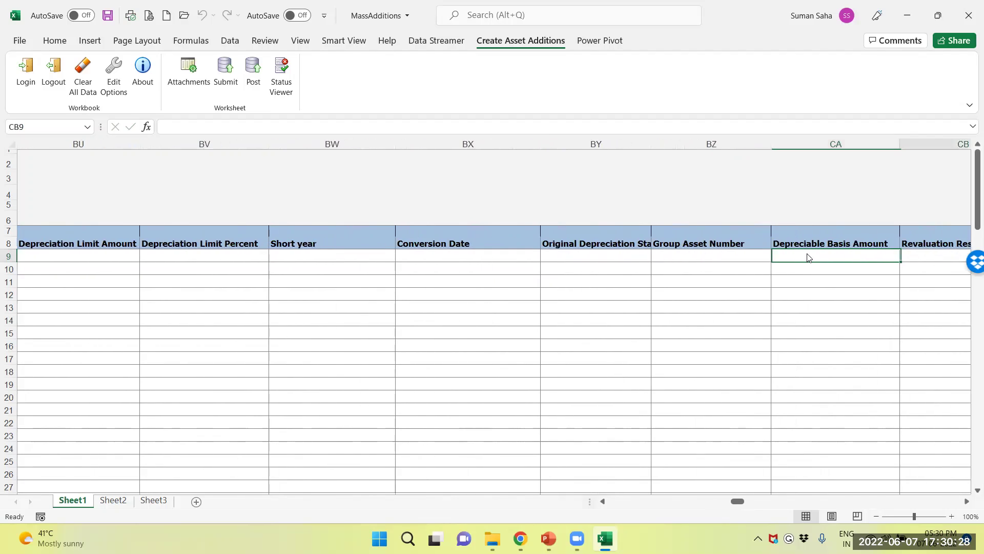
key("Right")
key("Right")
key("Right")
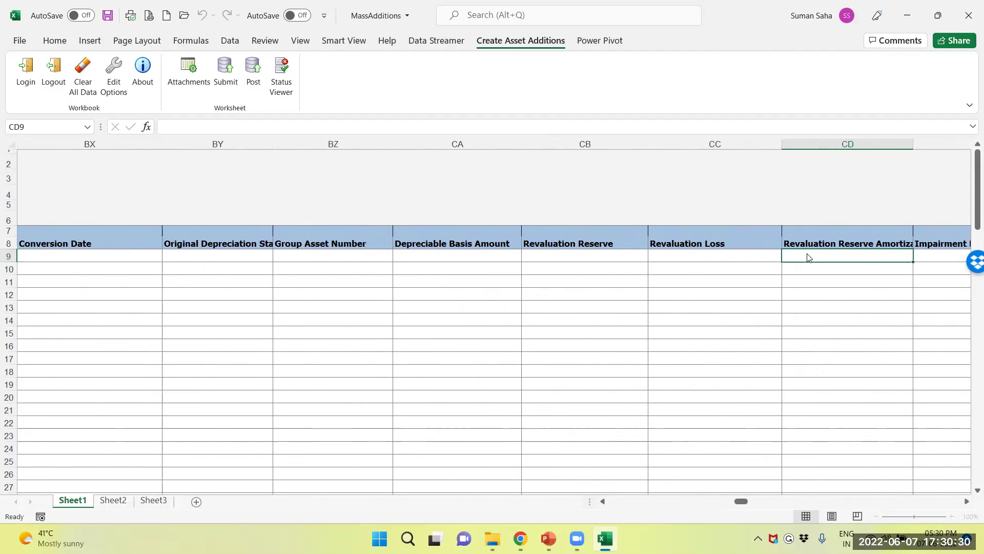
key("Right")
key("Right")
key("Right")
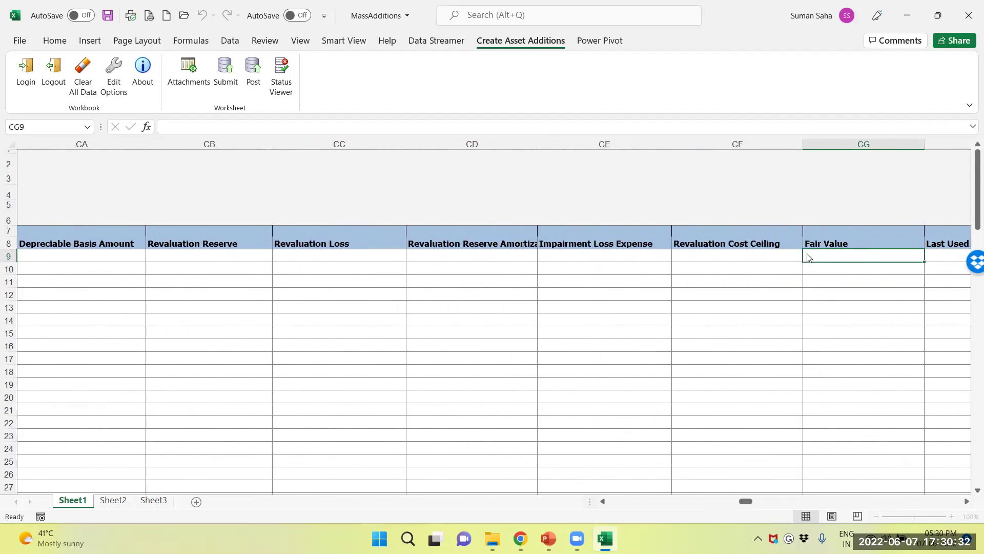
key("Right")
key("Left")
key("Left")
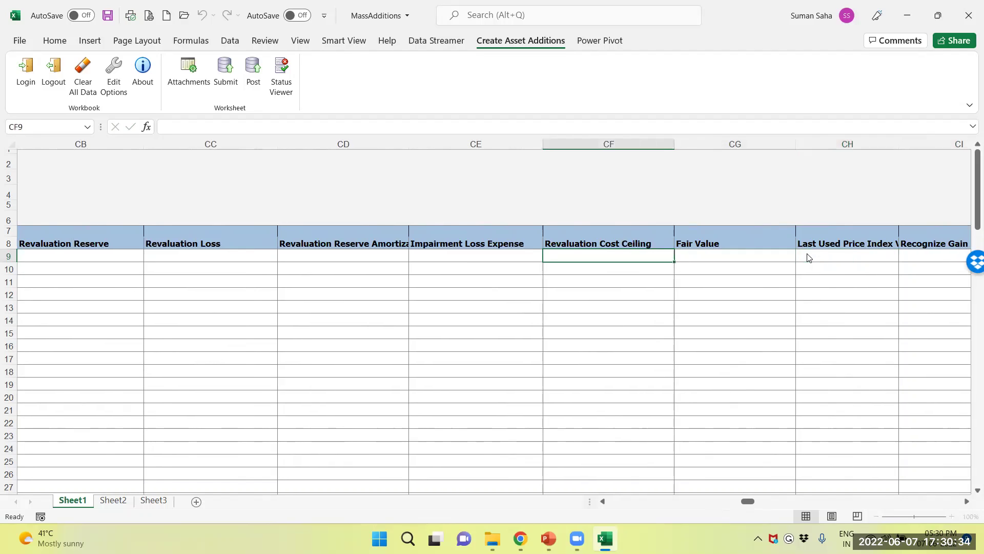
key("Right")
key("Right")
key("Right")
key("Right")
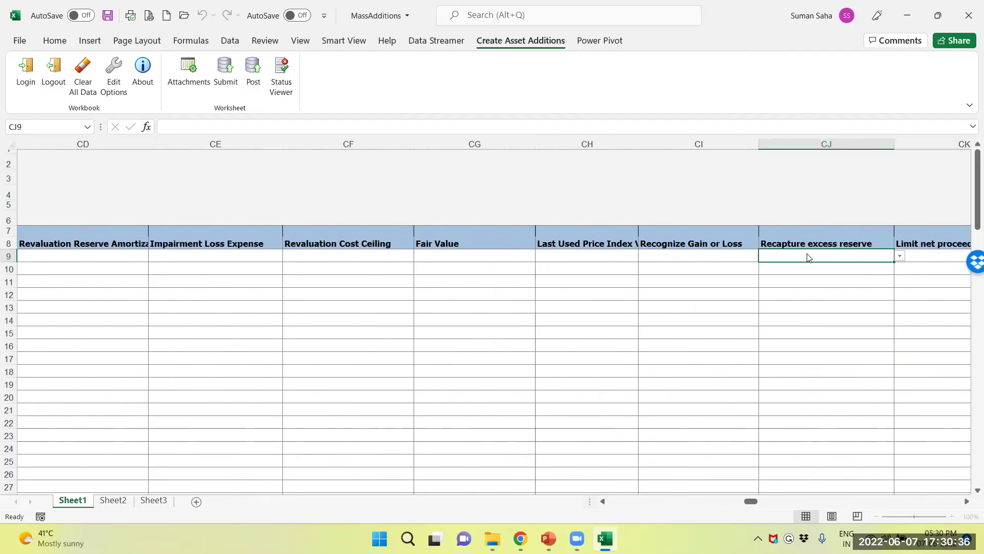
key("Left")
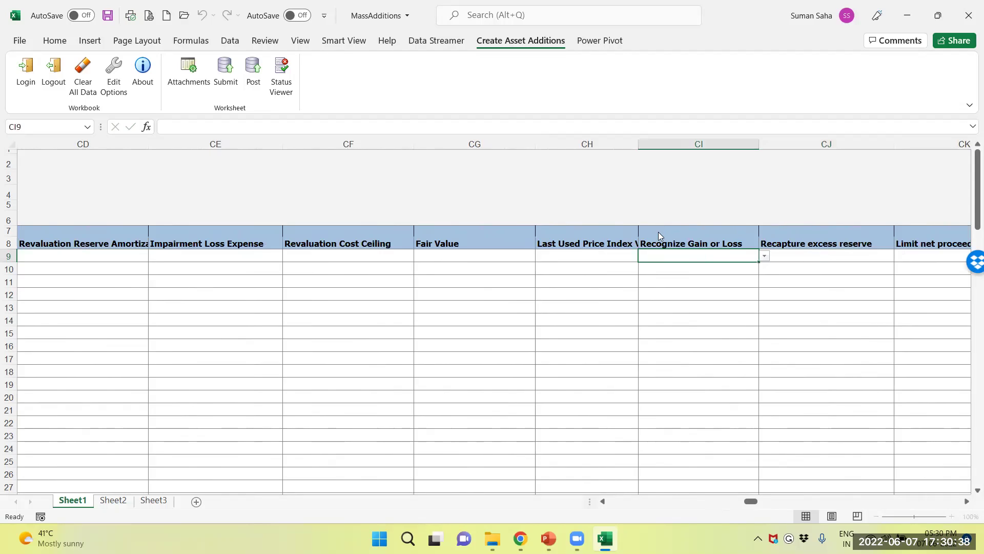
key("Right")
key("Right")
key("Right")
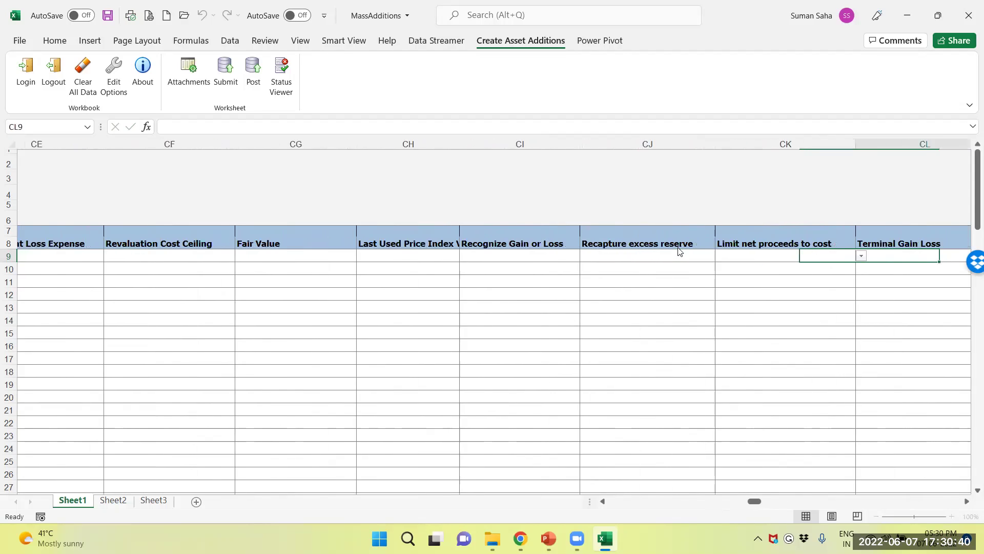
key("Right")
key("Right")
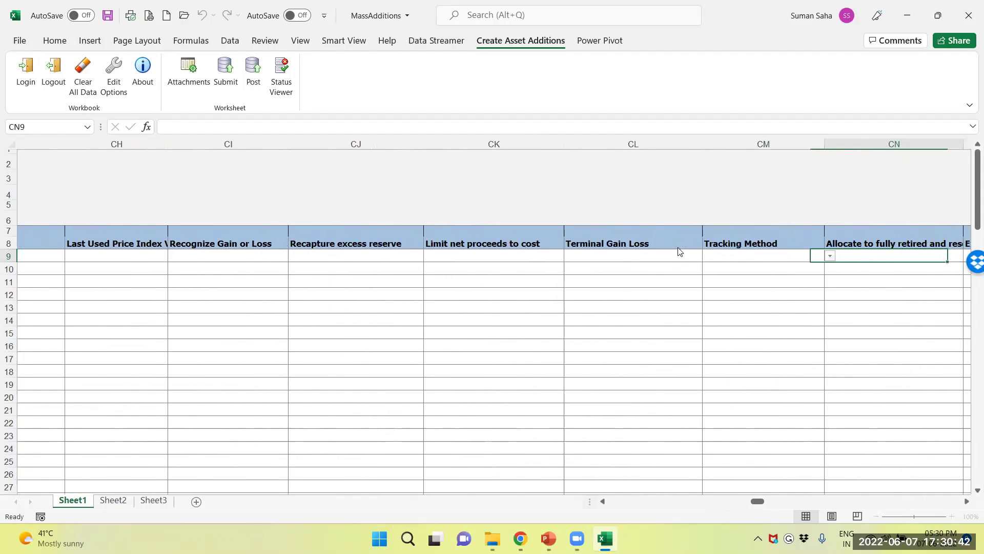
key("Right")
key("Left")
key("Left")
key("Right")
key("Right")
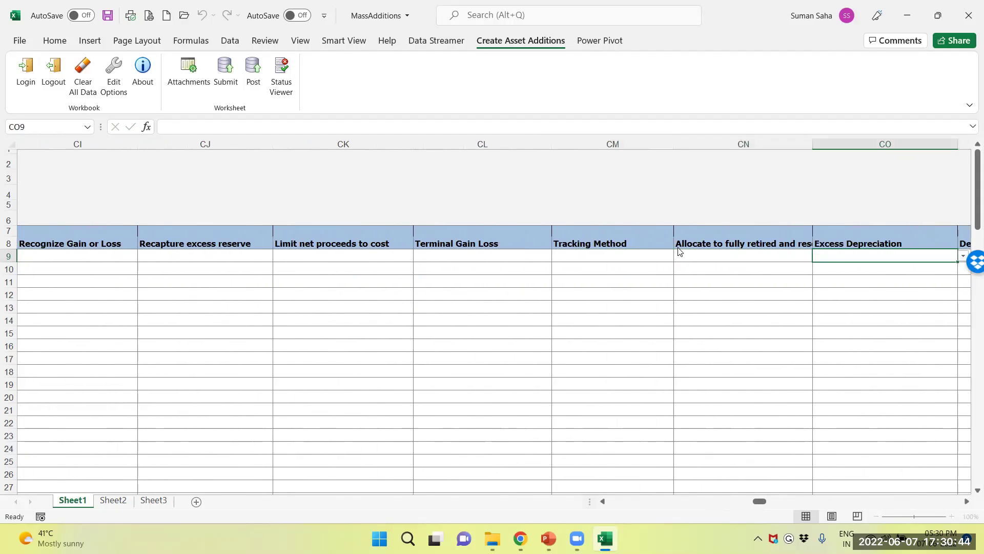
key("Left")
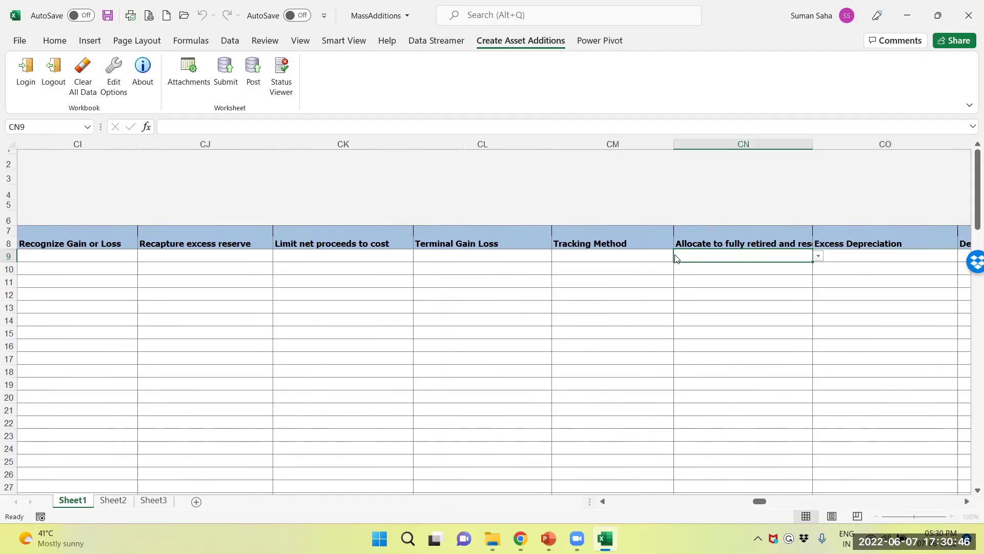
key("Left")
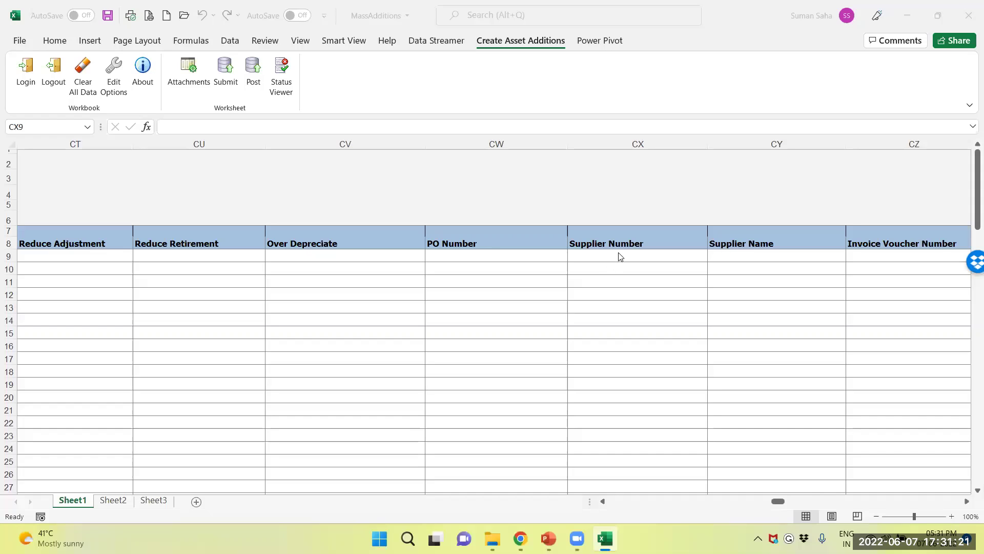
Enter the supplier number reference in CX9, then launch the supplier search from Supplier Name (CY9).
left_click(619, 255)
key("Right")
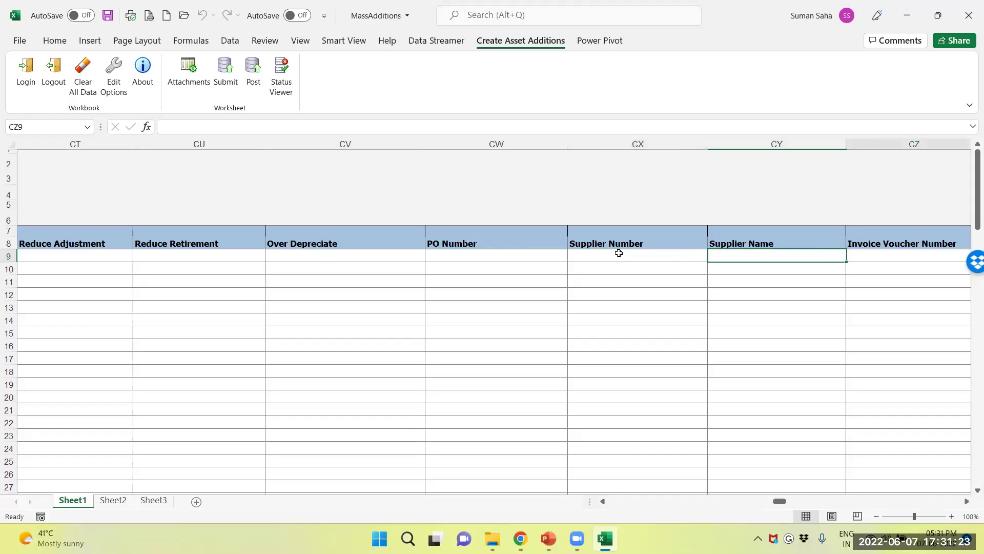
key("Right")
key("Left")
key("Left")
key("Right")
key("Right")
key("Left")
key("Left")
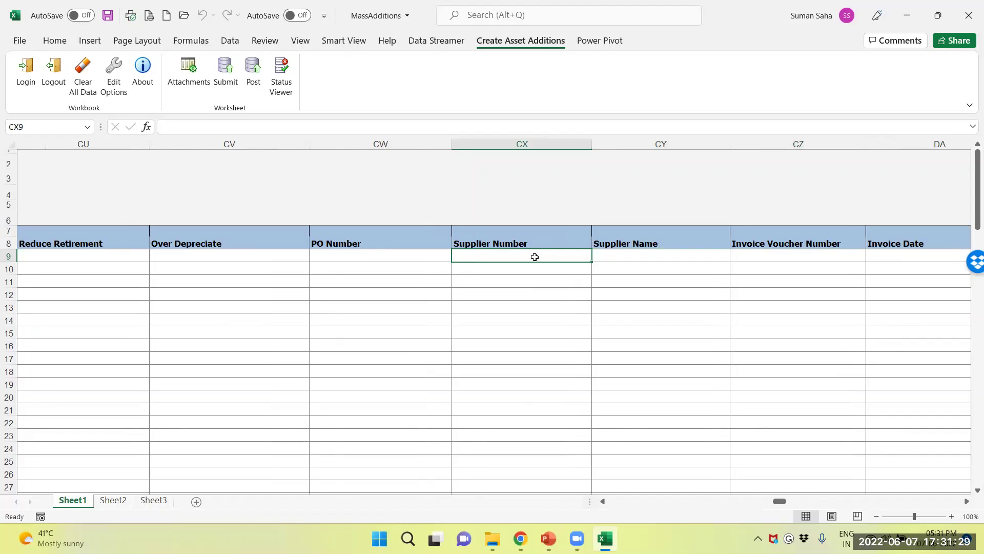
type("TATAT")
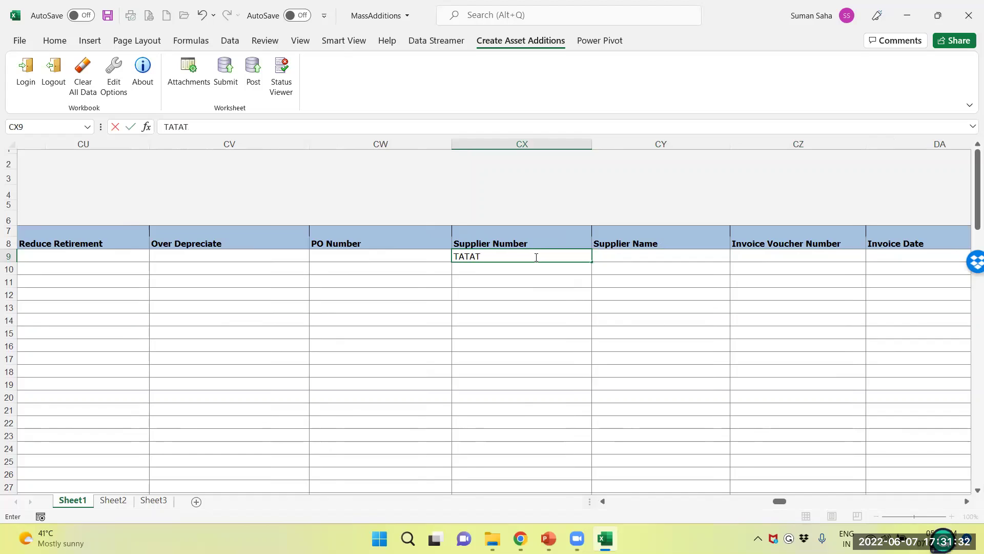
key("BackSpace")
type("/2022/145")
key("Tab")
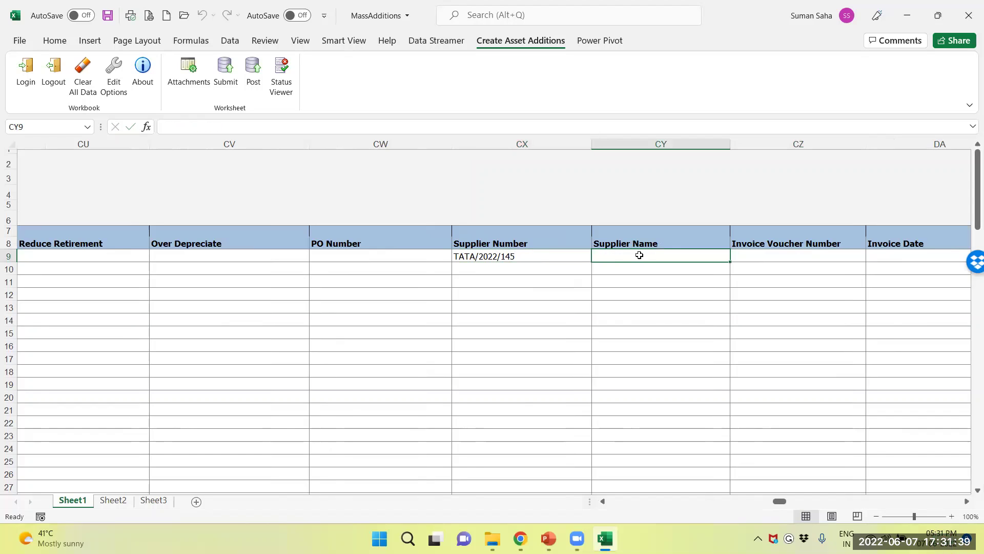
double_click(645, 253)
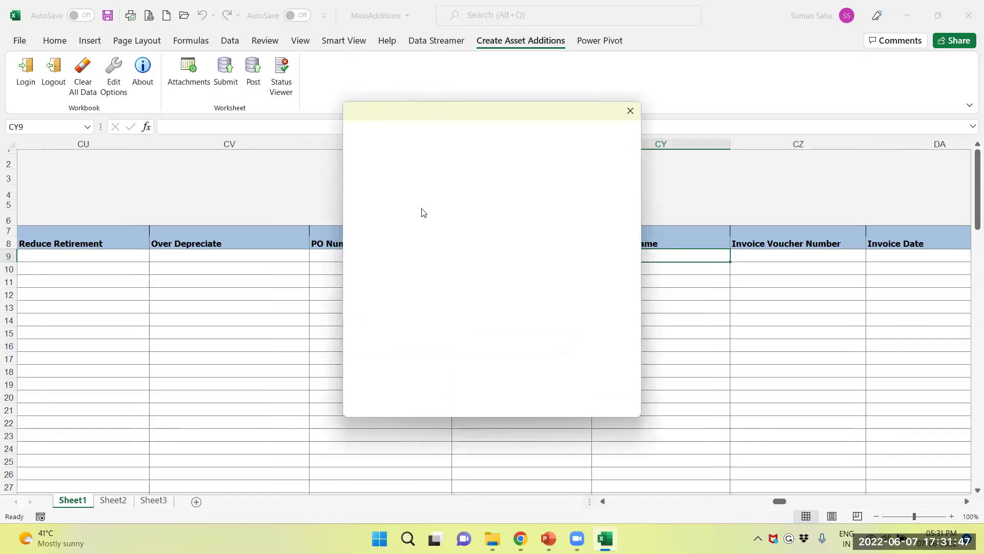
Search suppliers by name for 'ABC' and choose ABC Consulting, supplier 1288.
left_click(460, 208)
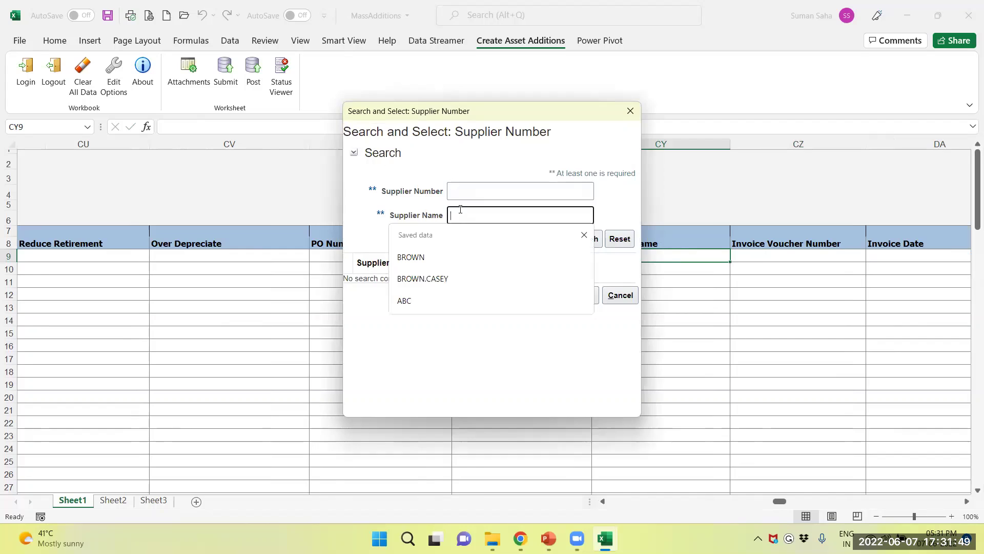
type("A")
type("BC")
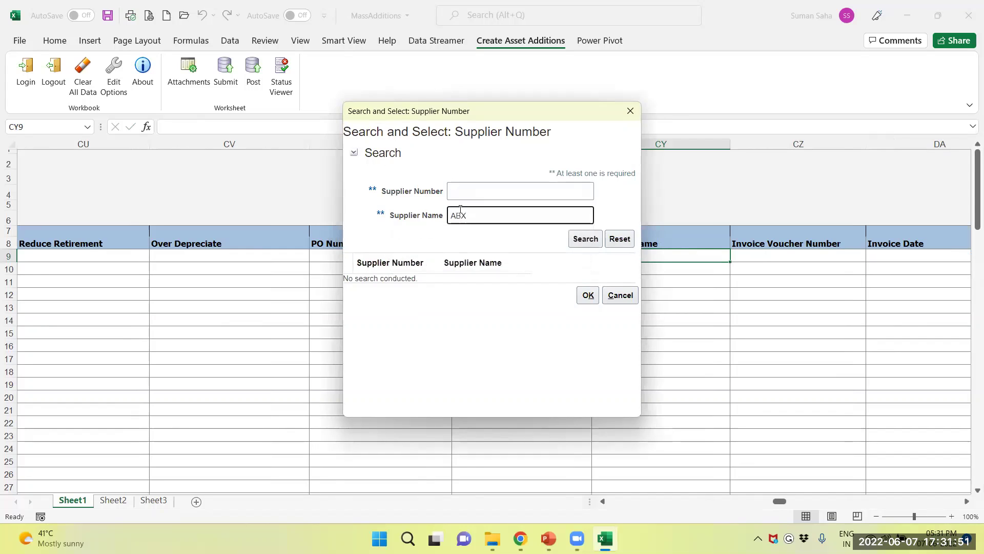
key("Return")
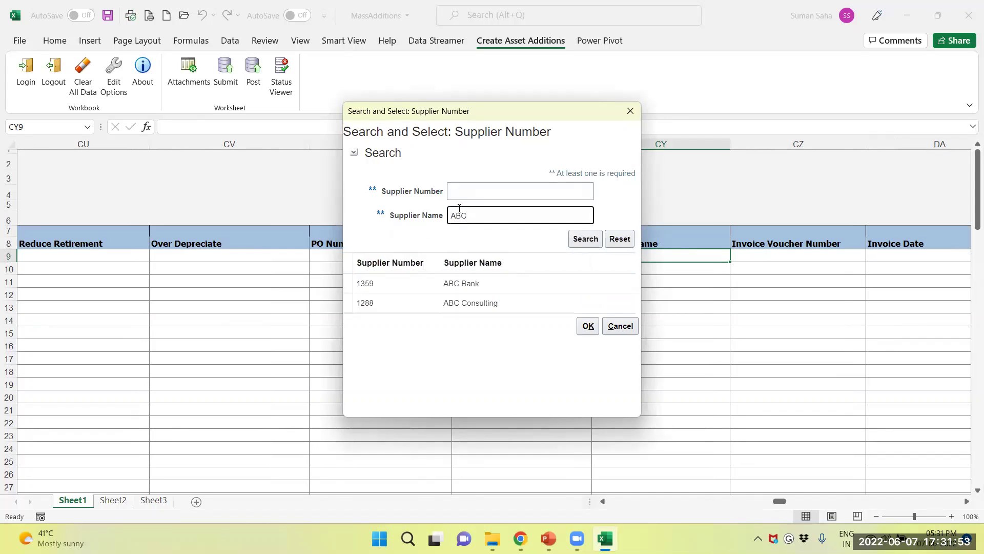
left_click(455, 302)
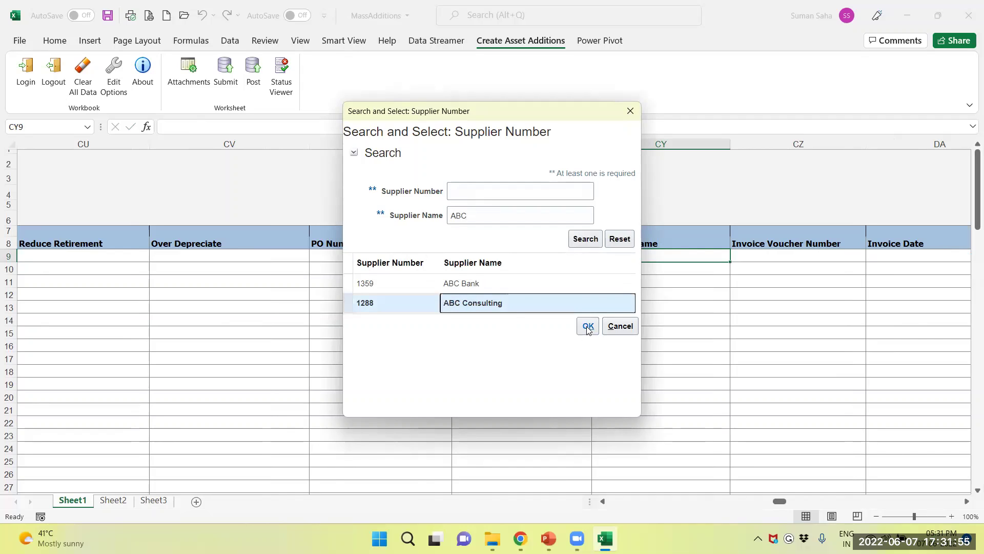
left_click(587, 326)
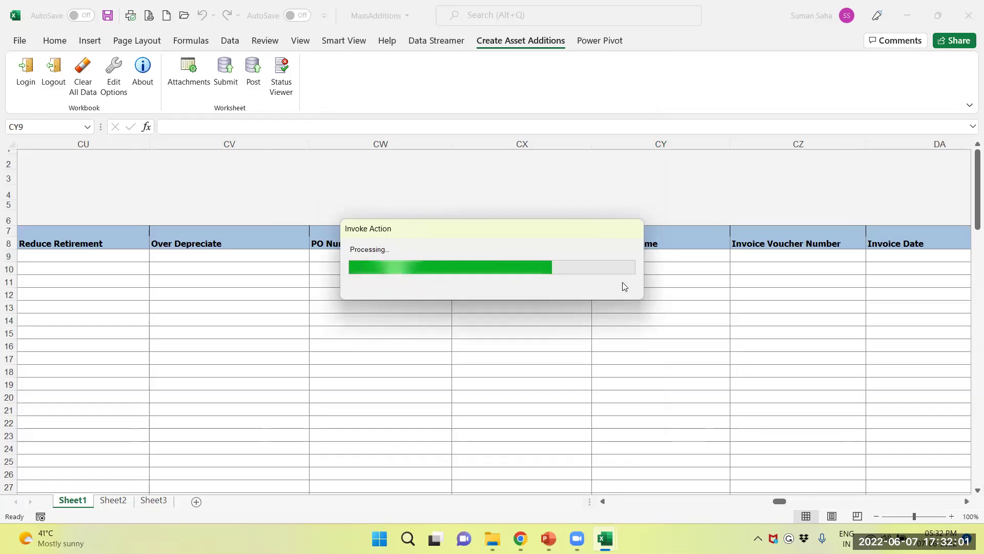
Enter the invoice voucher number in CZ9.
left_click(749, 255)
scroll(748, 251, "right", 3)
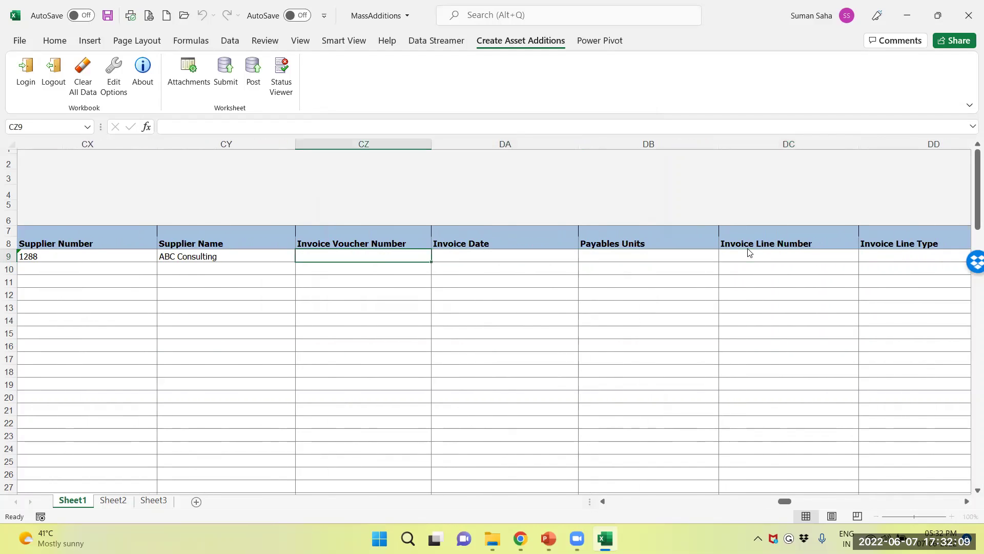
key("Right")
key("Left")
type("A")
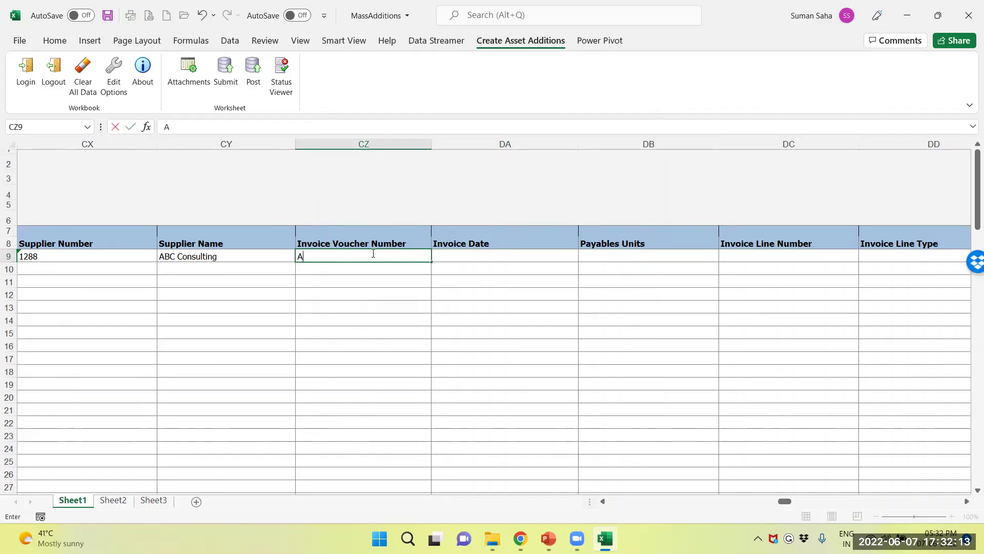
type("BC/2022/14")
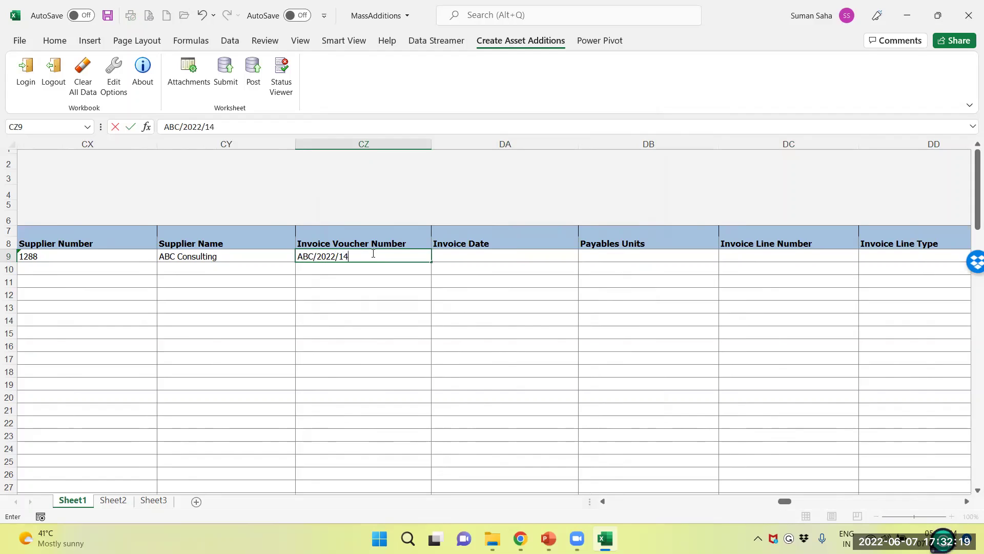
type("55")
key("Tab")
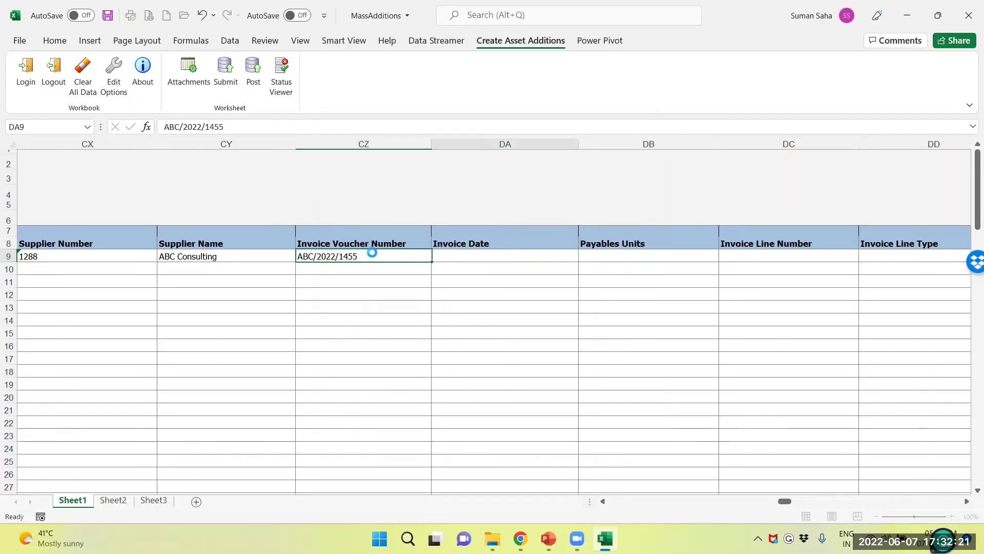
Set the Invoice Date to 01-05-2022.
key("ctrl+semicolon")
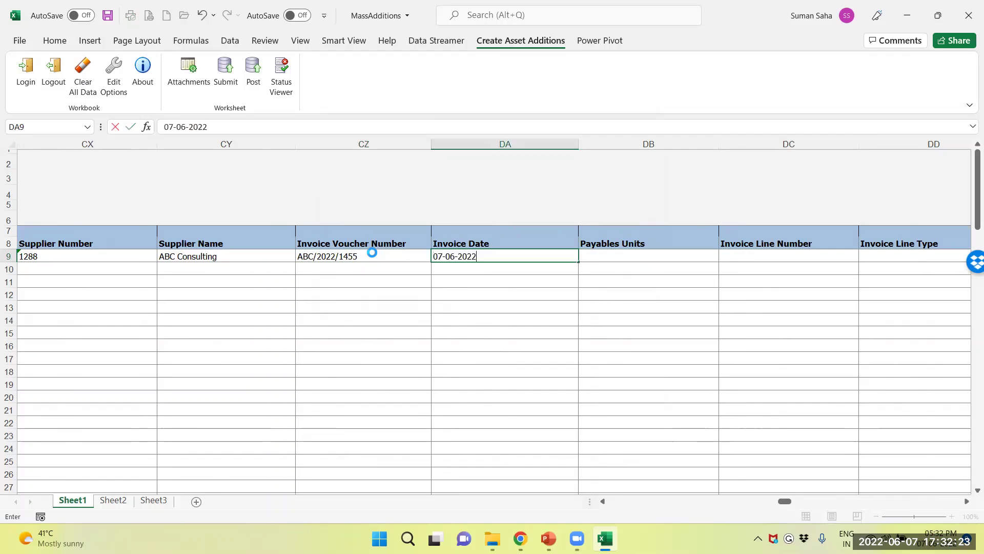
left_click(373, 257)
key("Right")
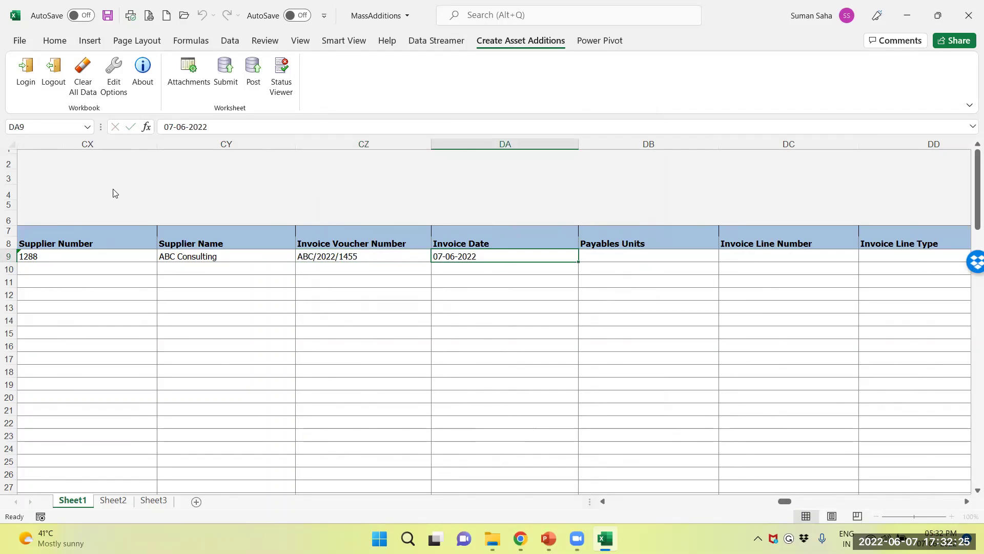
left_click(172, 126)
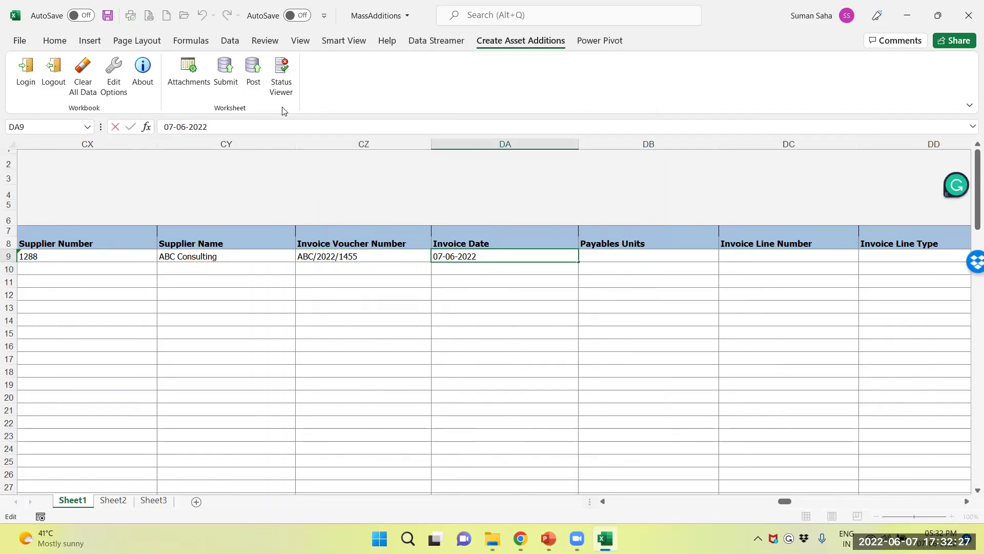
key("BackSpace")
type("1")
key("BackSpace")
type("5")
key("Tab")
key("Tab")
key("Tab")
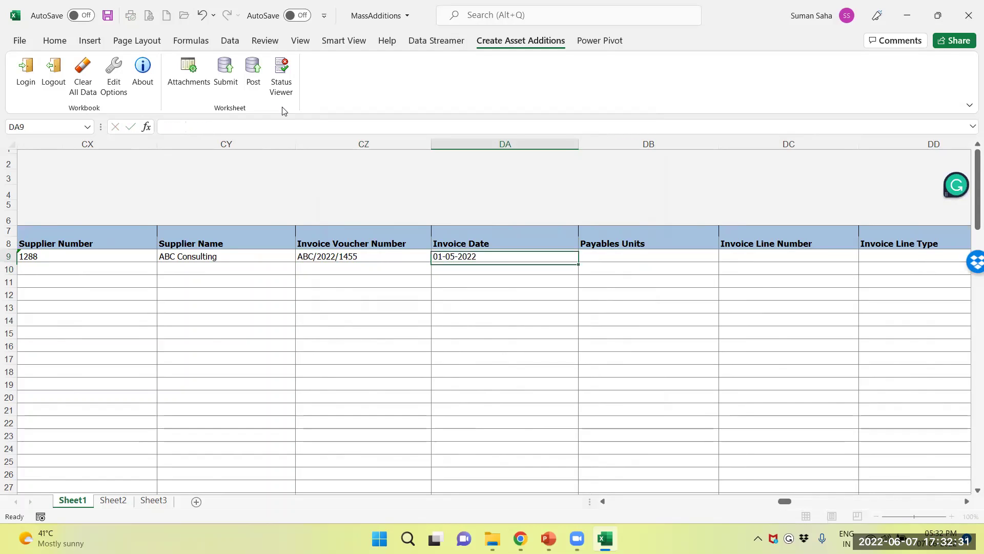
Enter 1 as the Invoice Line Number.
key("Left")
key("Right")
key("Right")
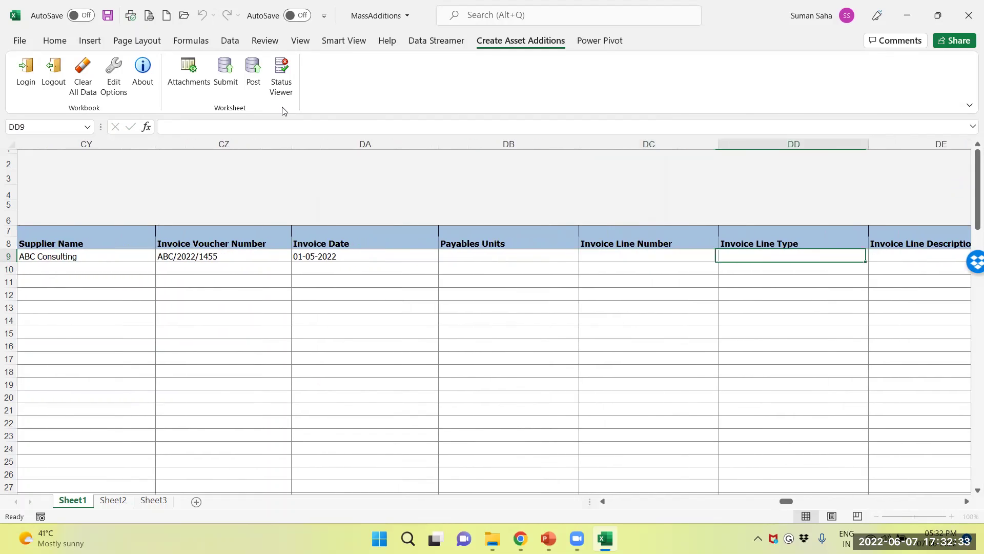
key("Left")
key("Left")
key("Left")
key("Right")
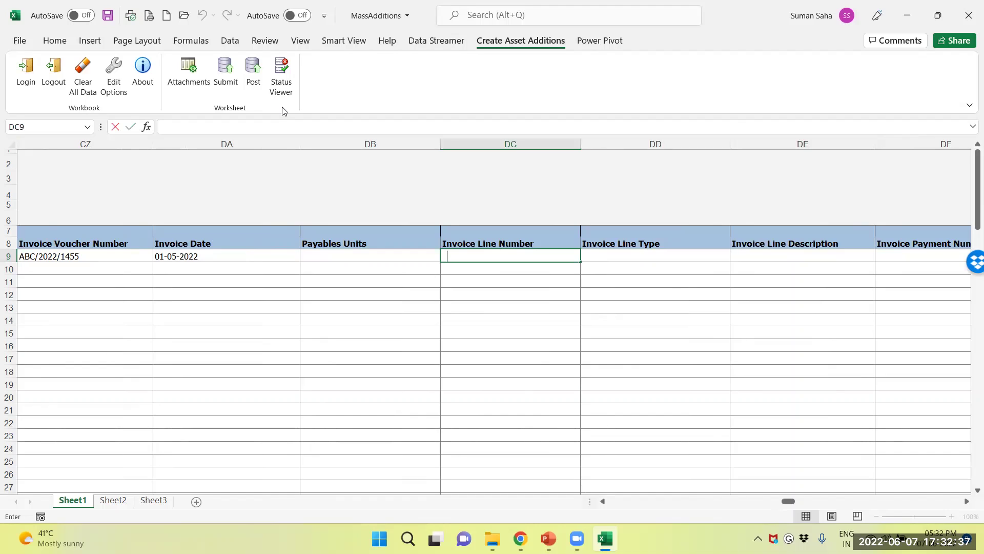
type("1")
key("Tab")
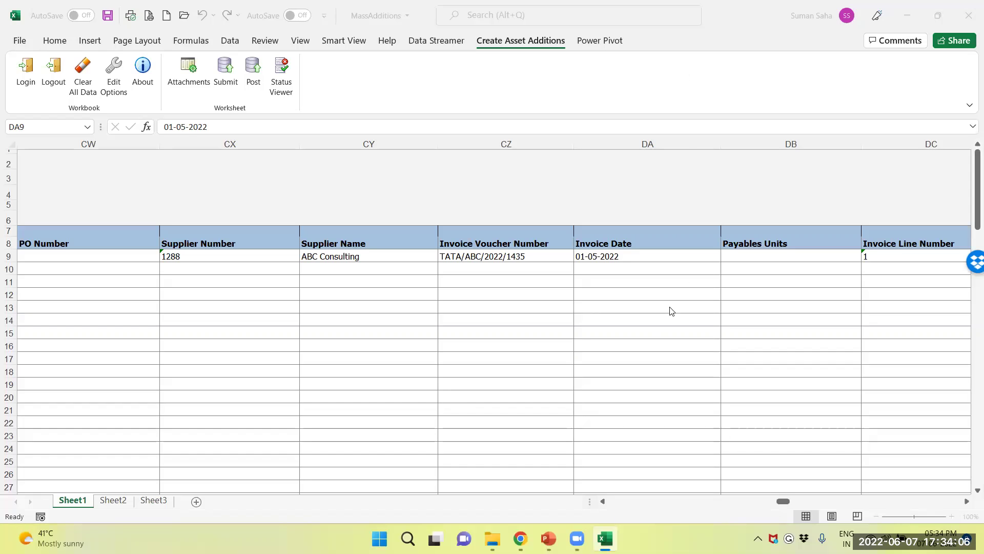
Review row 9's invoice, salvage and depreciation values, including CAL MONTH prorate and STL method.
key("Tab")
key("Tab")
key("Tab")
key("Tab")
key("Tab")
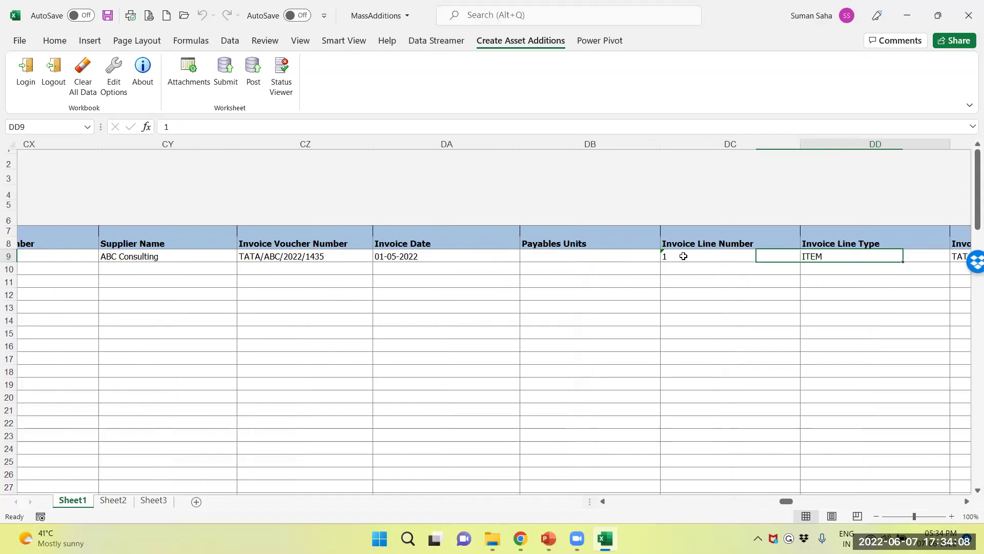
key("Tab")
key("Tab")
key("Tab")
key("Tab")
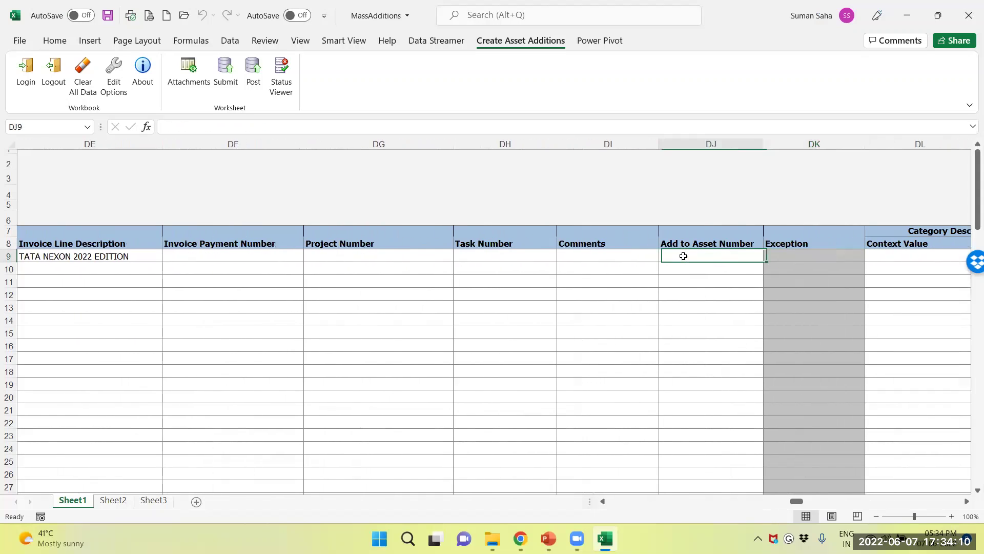
key("shift+Tab")
key("shift+Tab")
key("shift+Tab")
key("shift+Tab")
key("shift+Tab")
key("shift+Tab")
key("shift+Tab")
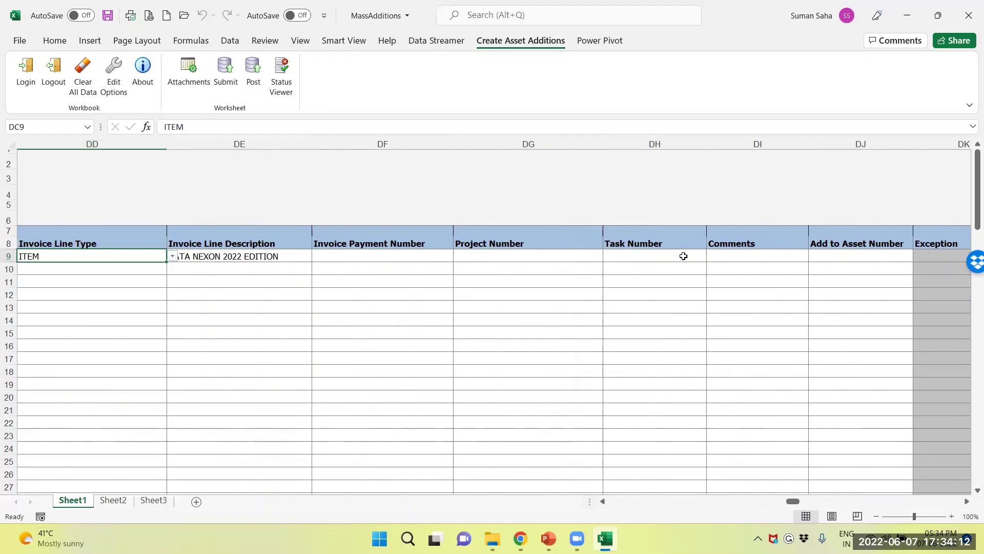
key("shift+Tab")
key("shift+Tab")
key("shift+Tab")
key("shift+Tab")
key("shift+Tab")
key("shift+Tab")
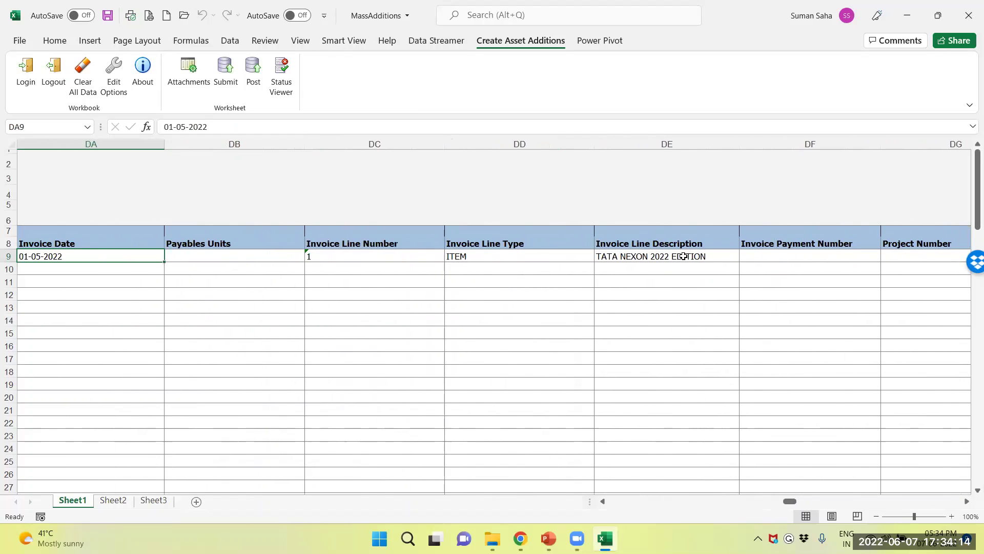
key("shift+Tab")
key("shift+Tab")
key("shift+Tab")
key("shift+Tab")
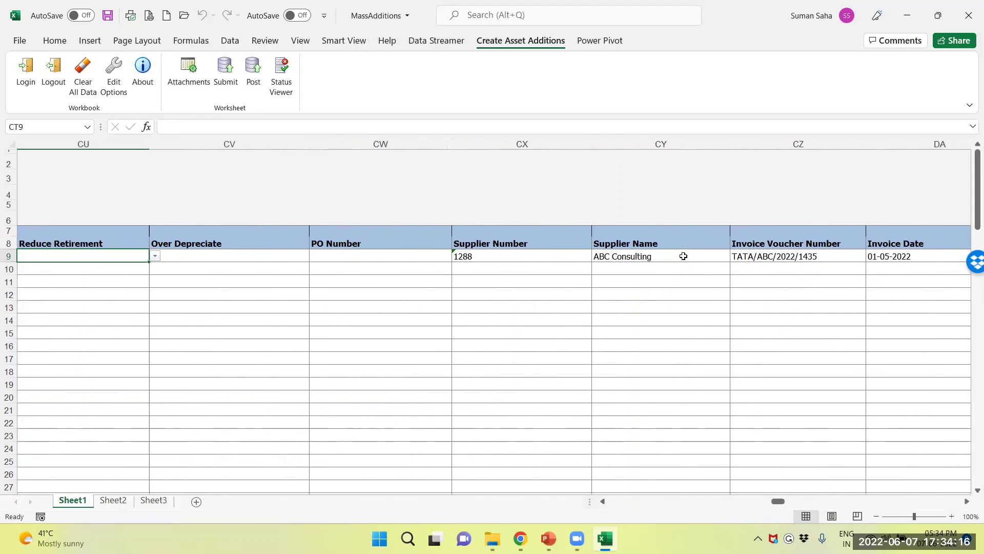
key("shift+Tab")
key("shift+Tab")
key("shift+Tab")
key("shift+Tab")
key("shift+Tab")
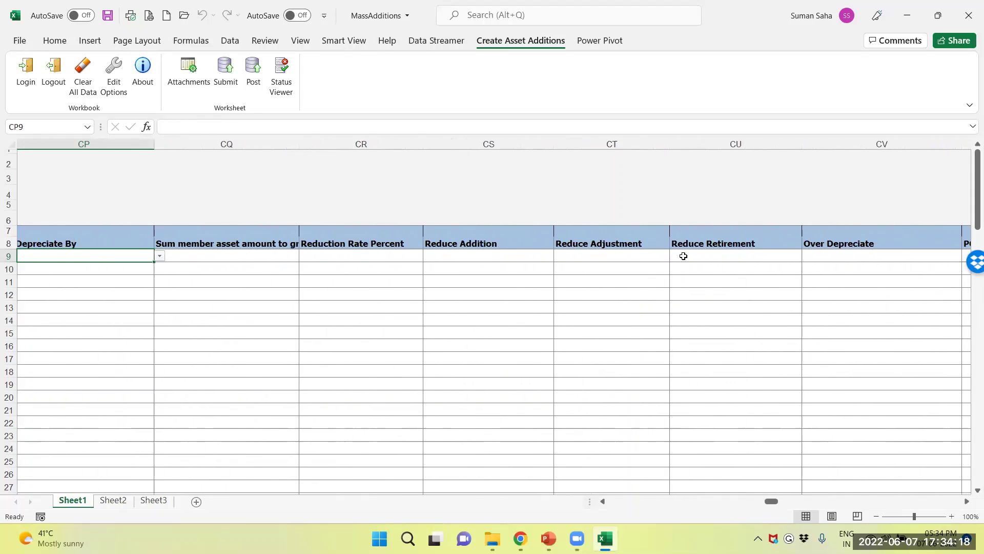
key("shift+Tab")
key("shift+Tab")
key("shift+Tab")
key("shift+Tab")
key("shift+Tab")
key("shift+Tab")
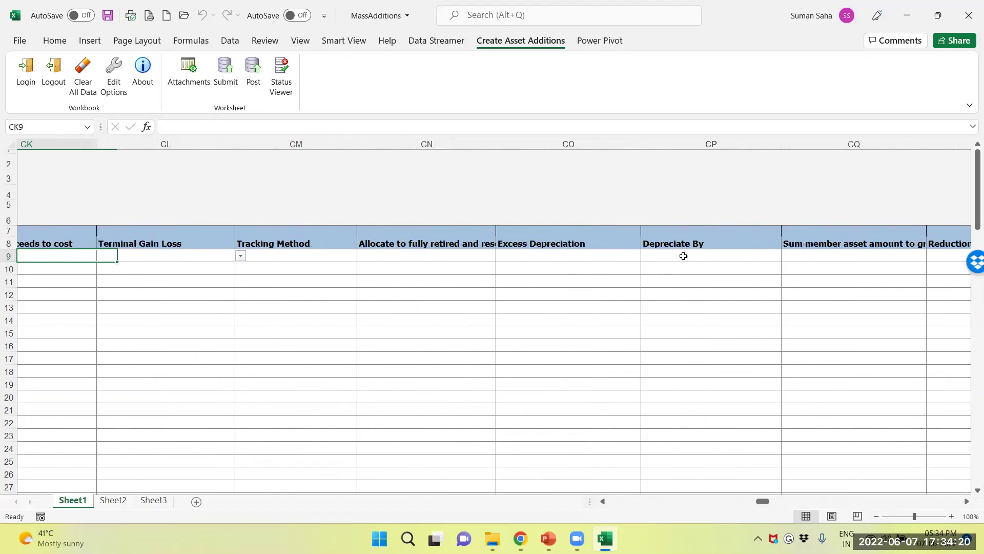
key("shift+Tab")
key("shift+Tab")
key("shift+Tab")
key("shift+Tab")
key("shift+Tab")
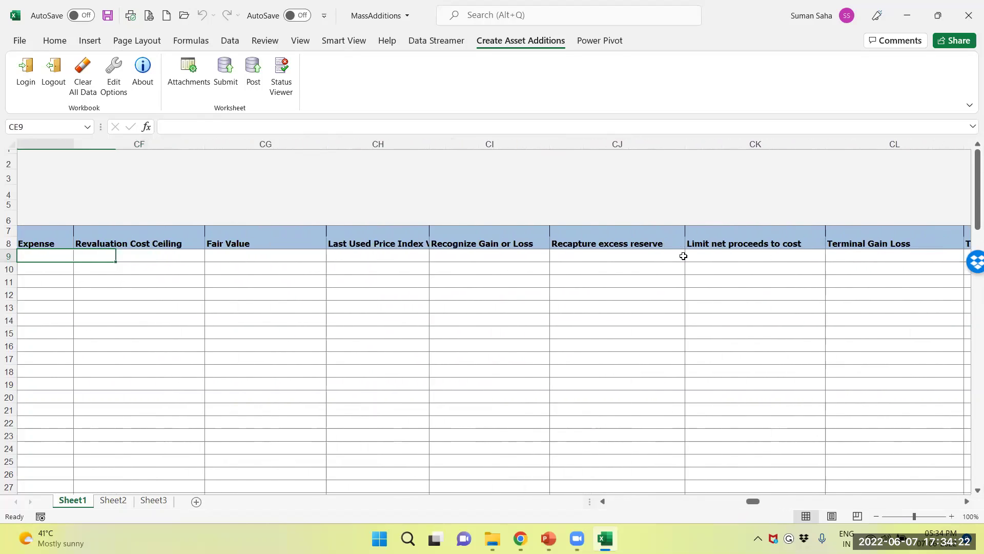
key("shift+Tab")
key("shift+Tab")
key("shift+Tab")
key("shift+Tab")
key("shift+Tab")
key("shift+Tab")
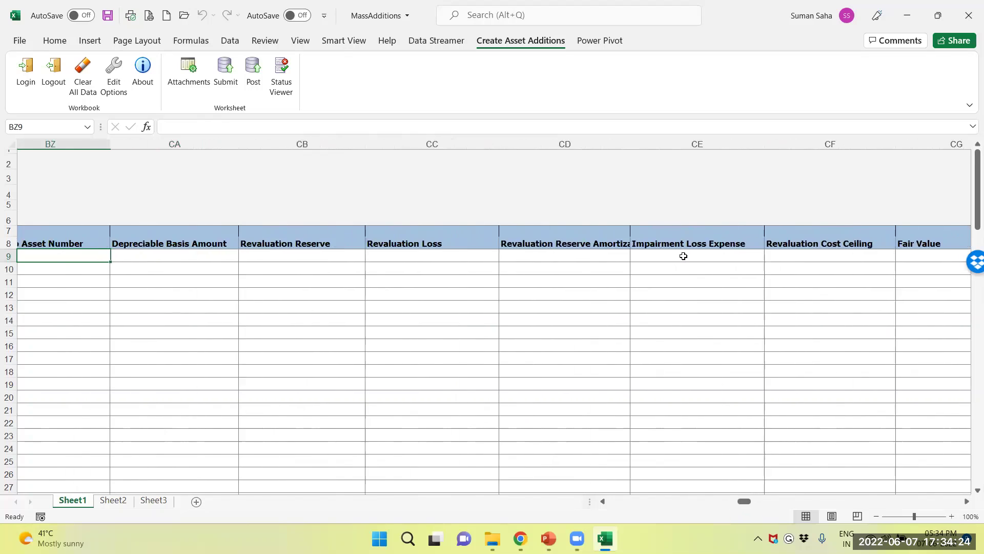
key("shift+Tab")
key("shift+Tab")
key("shift+Tab")
key("shift+Tab")
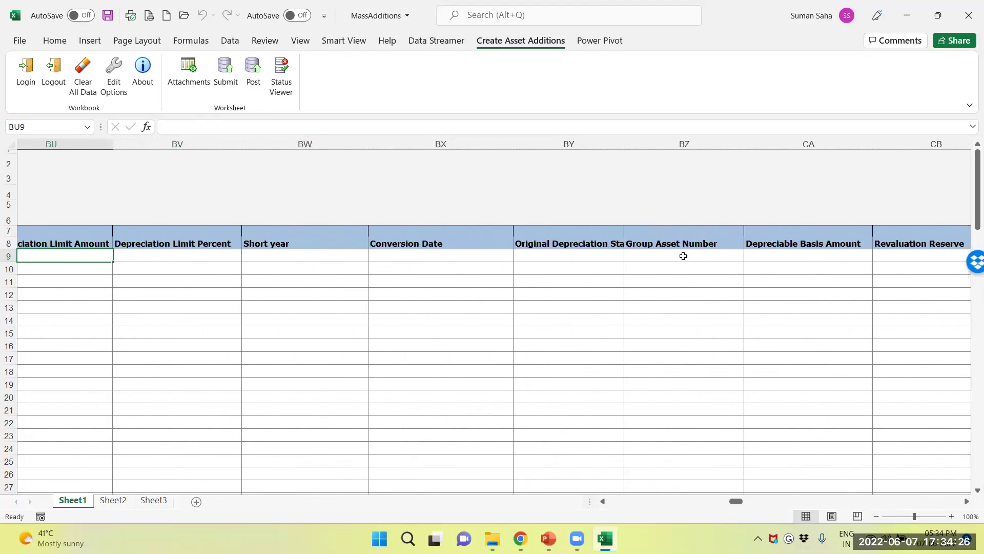
key("shift+Tab")
key("shift+Tab")
key("shift+Tab")
key("shift+Tab")
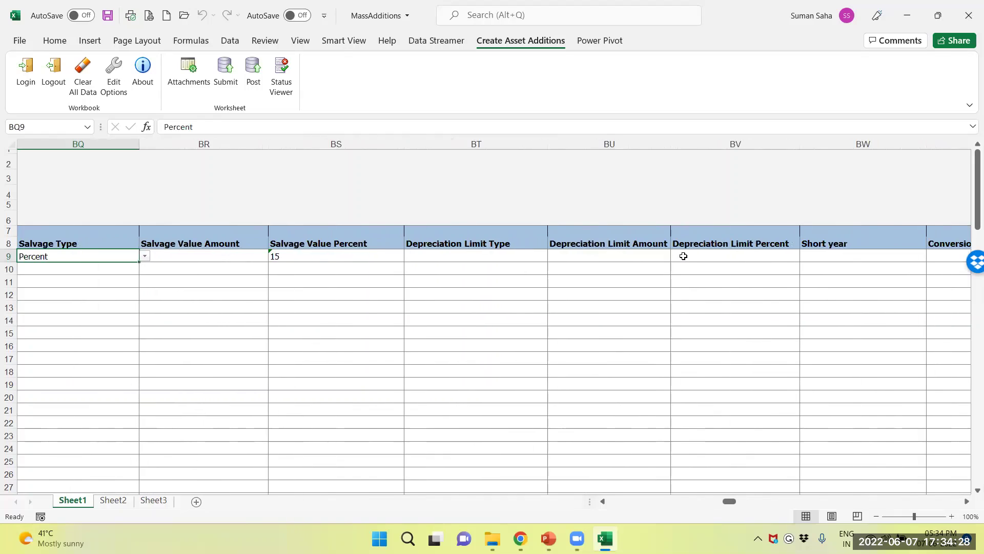
key("Tab")
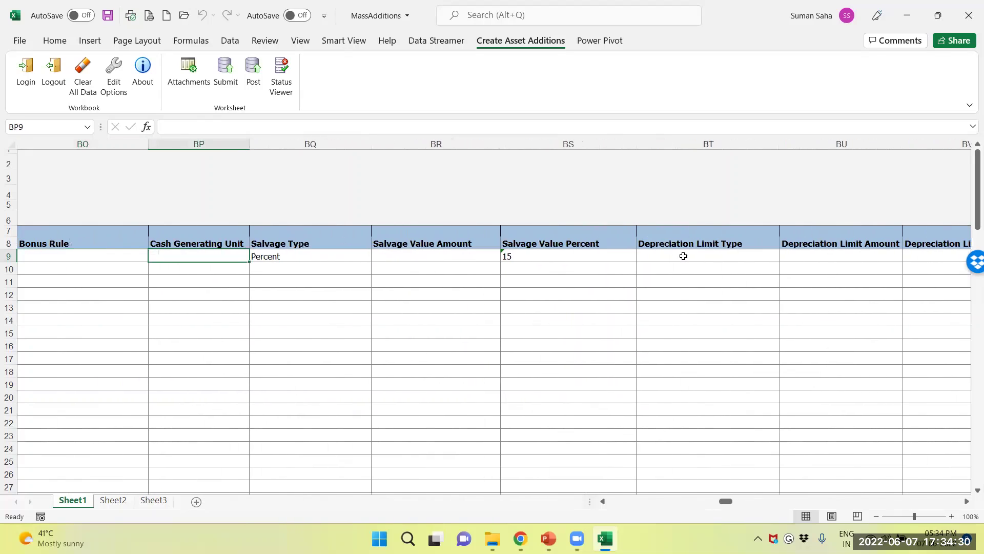
key("Tab")
key("shift+Tab")
key("shift+Tab")
key("shift+Tab")
key("shift+Tab")
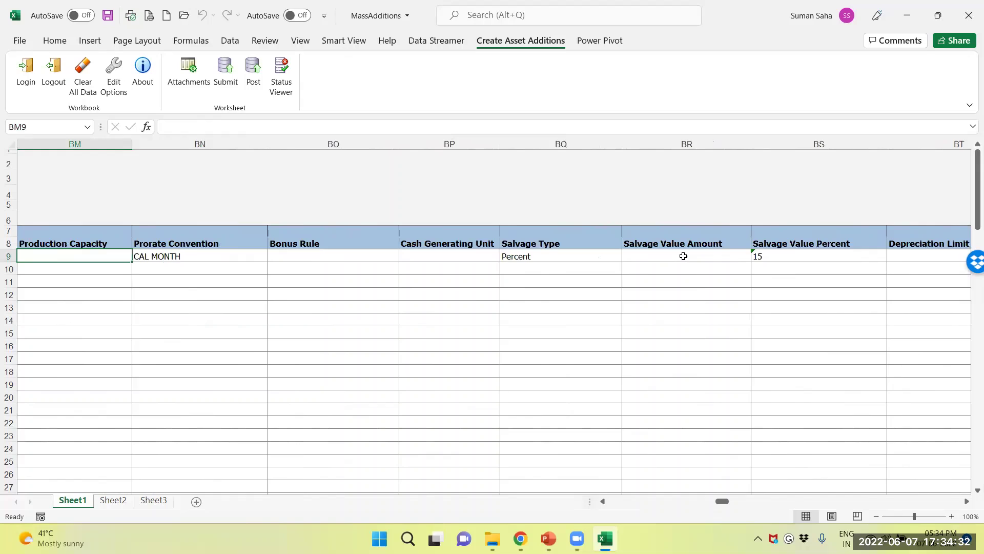
key("Tab")
key("Tab")
key("shift+Tab")
key("shift+Tab")
key("shift+Tab")
key("shift+Tab")
key("shift+Tab")
key("shift+Tab")
key("shift+Tab")
key("shift+Tab")
key("shift+Tab")
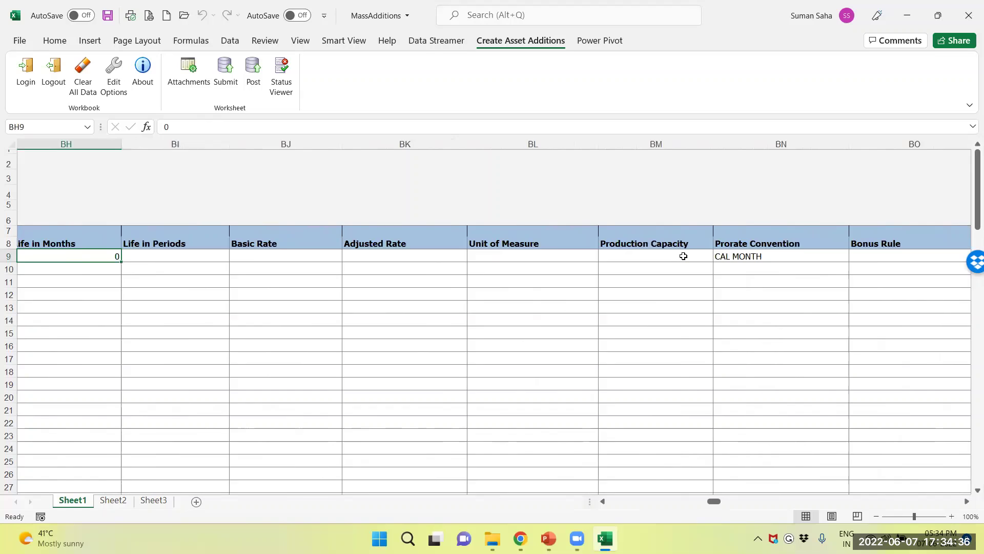
key("shift+Tab")
key("shift+Tab")
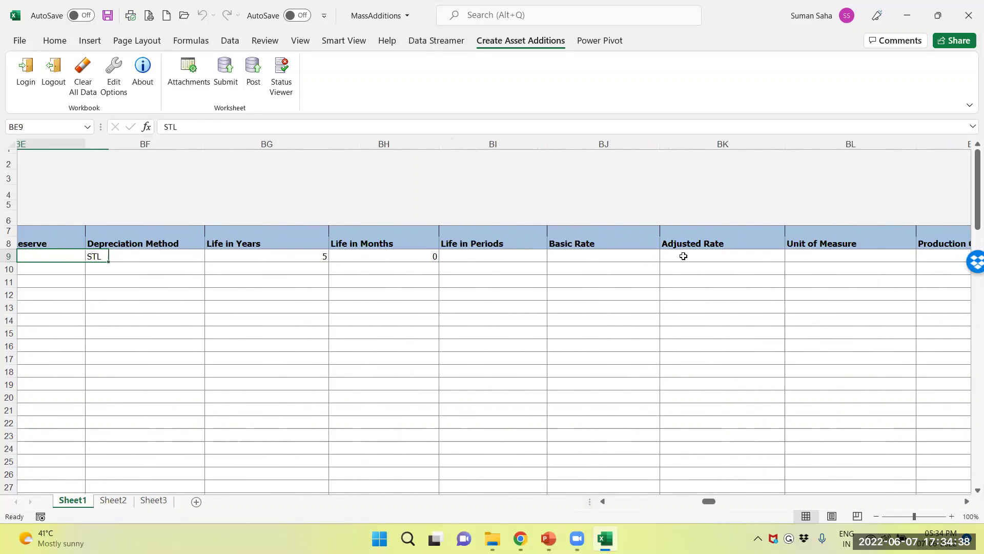
key("Tab")
key("Tab")
key("Tab")
key("shift+Tab")
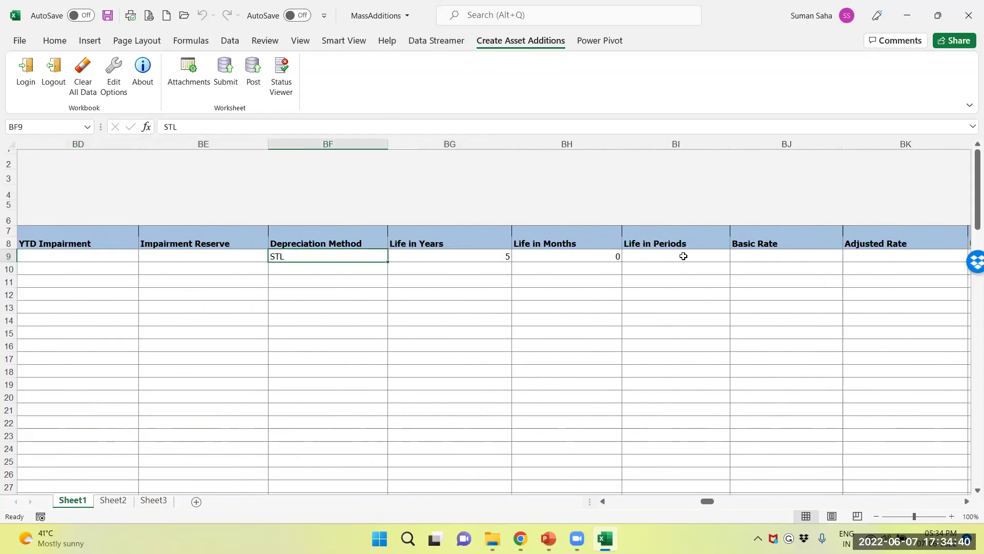
key("Tab")
key("Tab")
key("Tab")
Review row 9's asset and distribution values back to the TATA NEXON description, including DELHI and 000.
key("shift+Tab")
key("shift+Tab")
key("shift+Tab")
key("shift+Tab")
key("shift+Tab")
key("shift+Tab")
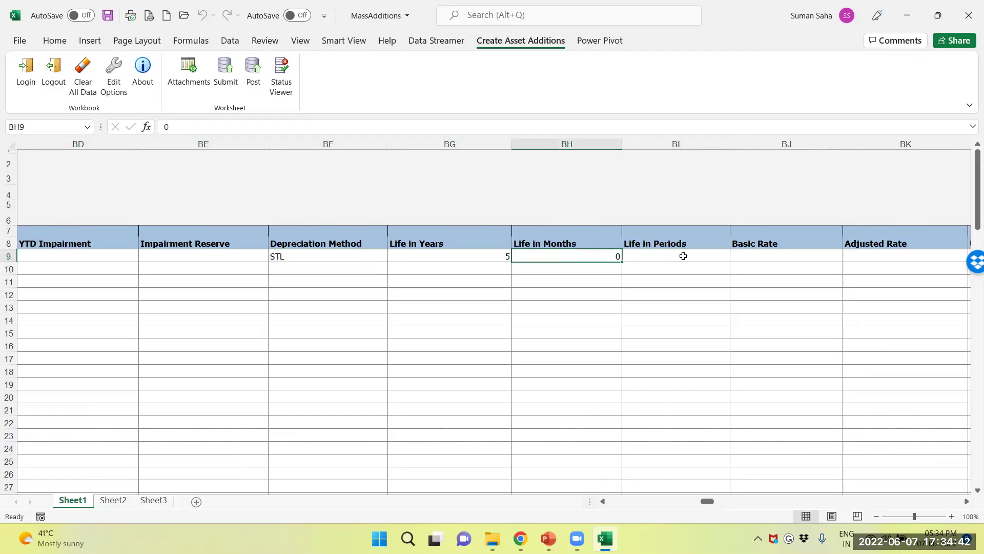
key("shift+Tab")
key("shift+Tab")
key("shift+Tab")
key("shift+Tab")
key("shift+Tab")
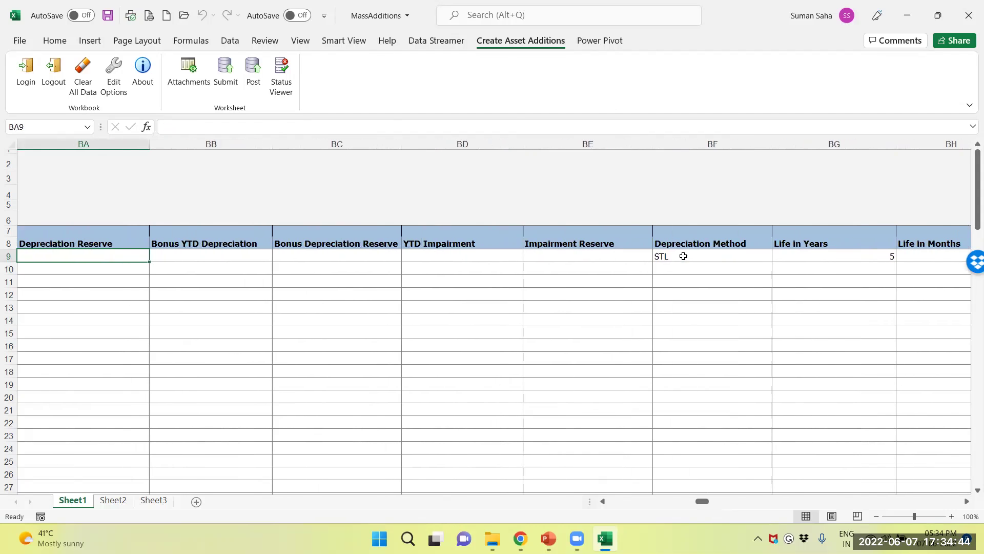
key("shift+Tab")
key("shift+Tab")
key("shift+Tab")
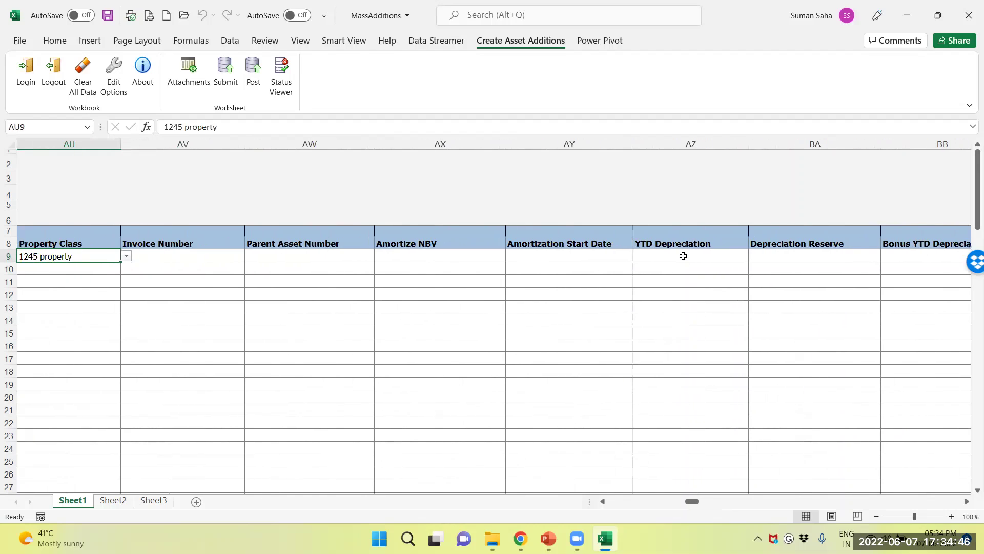
key("shift+Tab")
key("shift+Tab")
key("shift+Tab")
key("shift+Tab")
key("shift+Tab")
key("shift+Tab")
key("shift+Tab")
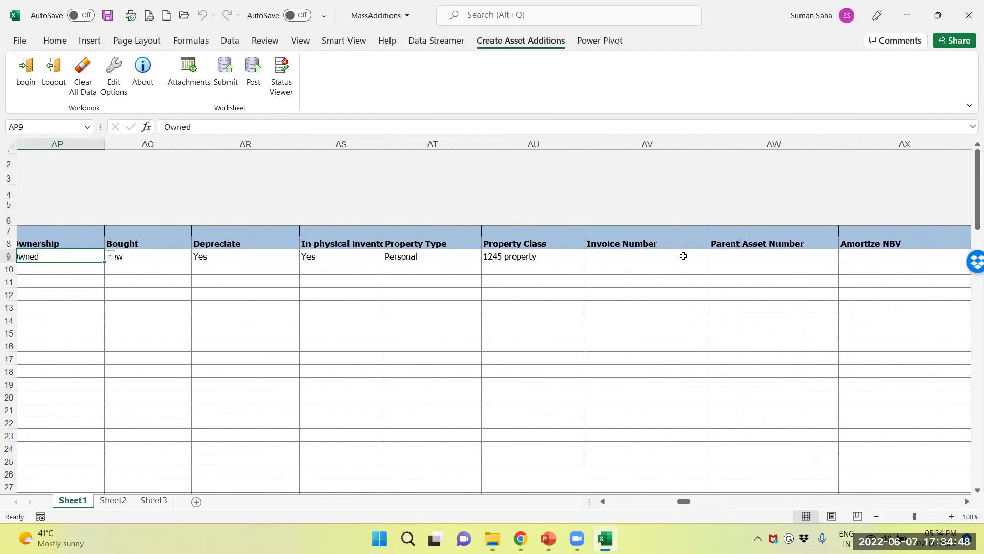
key("shift+Tab")
key("shift+Tab")
key("shift+Tab")
key("shift+Tab")
key("shift+Tab")
key("shift+Tab")
key("shift+Tab")
key("shift+Tab")
key("shift+Tab")
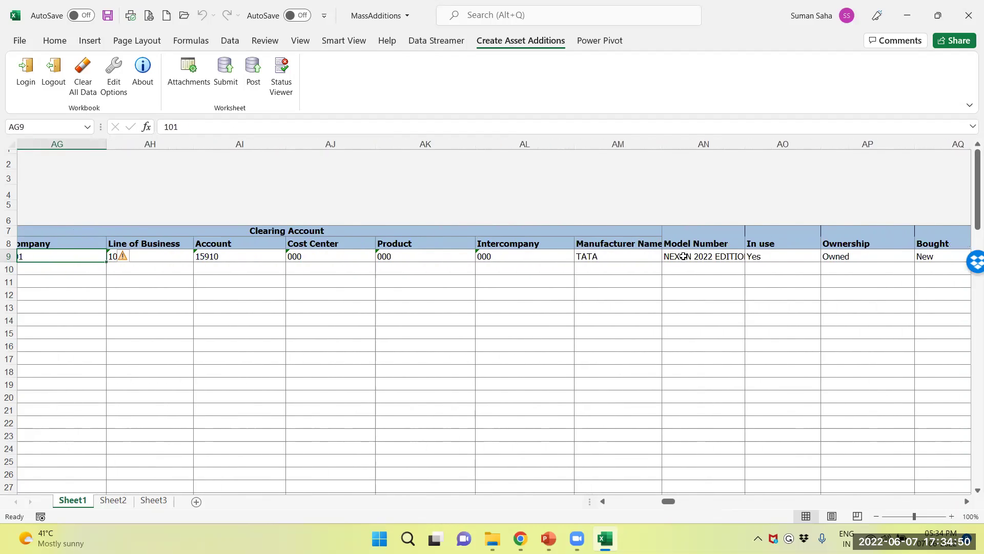
key("shift+Tab")
key("shift+Tab")
key("shift+Tab")
key("shift+Tab")
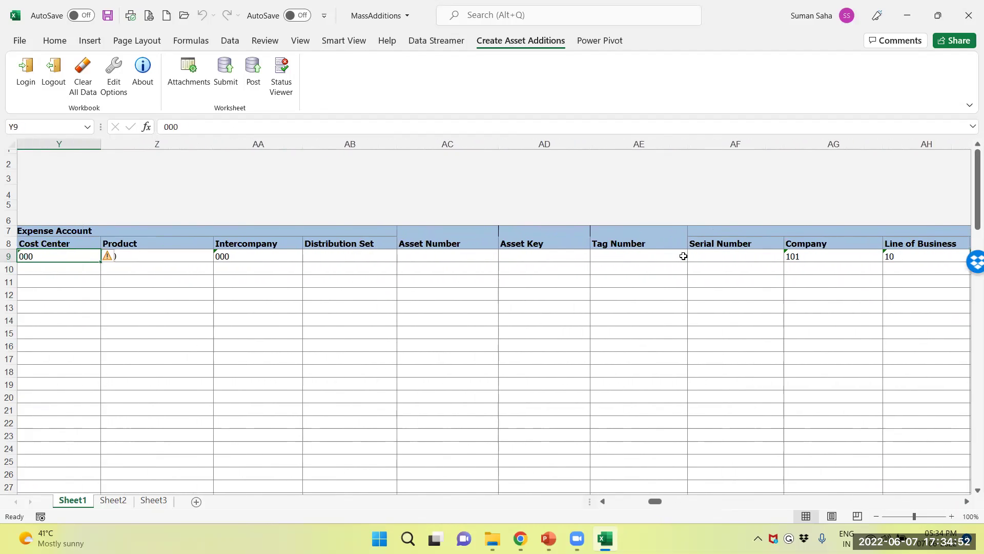
key("Tab")
key("Tab")
key("Tab")
key("Tab")
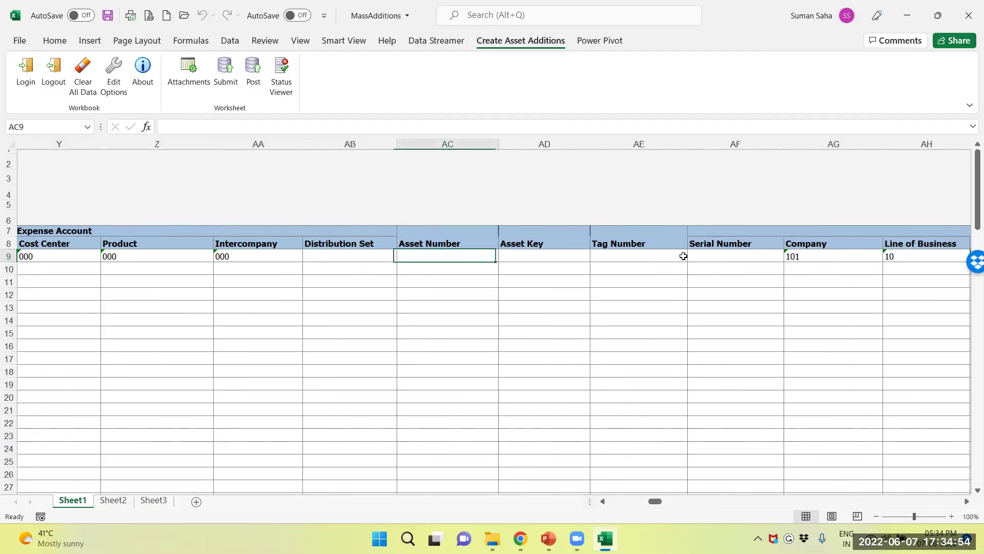
key("shift+Tab")
key("shift+Tab")
key("shift+Tab")
key("shift+Tab")
key("shift+Tab")
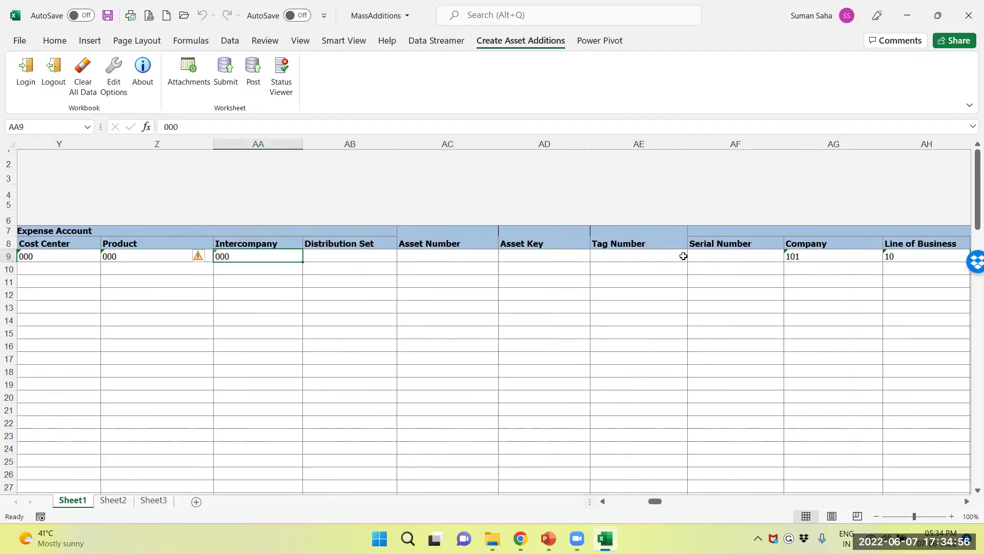
key("Tab")
key("Tab")
key("shift+Tab")
key("shift+Tab")
key("shift+Tab")
key("shift+Tab")
key("shift+Tab")
key("shift+Tab")
key("shift+Tab")
key("shift+Tab")
key("shift+Tab")
key("shift+Tab")
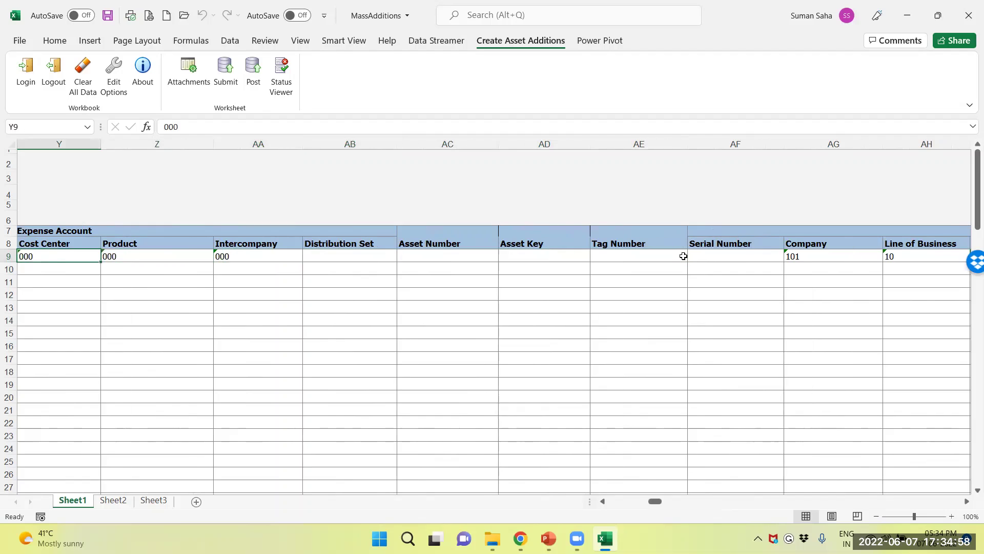
key("shift+Tab")
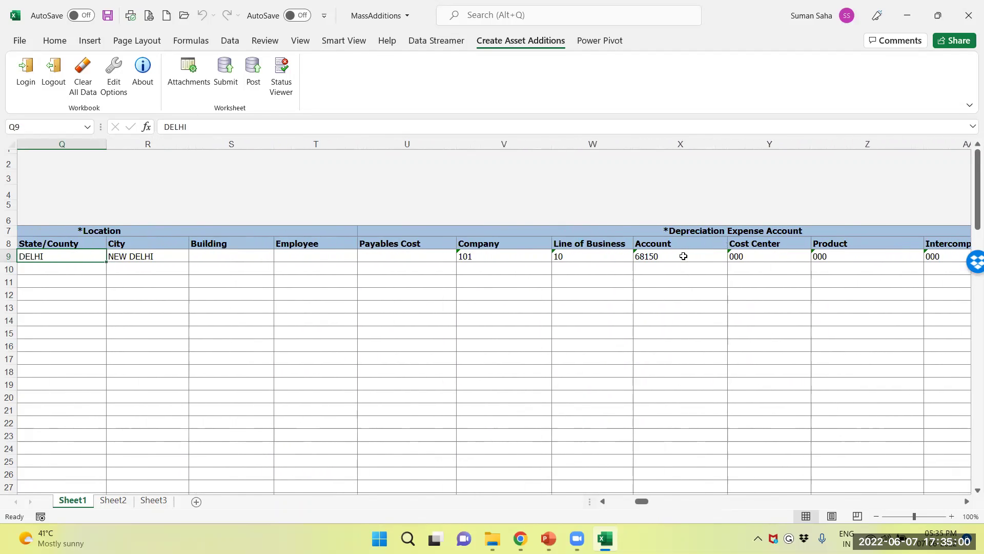
key("shift+Tab")
key("shift+Tab")
key("shift+Tab")
key("shift+Tab")
key("shift+Tab")
key("shift+Tab")
key("shift+Tab")
key("shift+Tab")
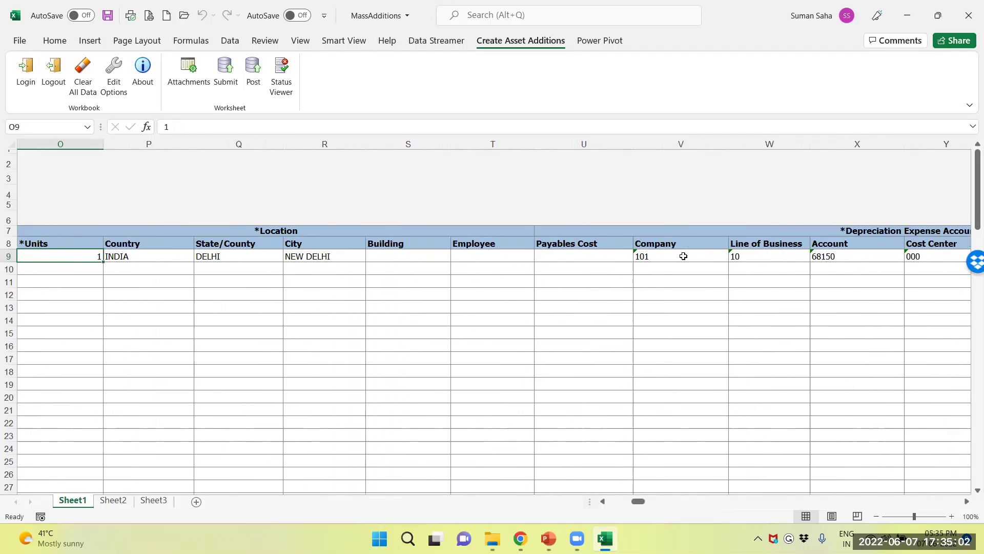
Move to the start of row 10, at the Interface Line Number column.
key("shift+Tab")
key("shift+Tab")
key("Tab")
key("Tab")
key("Tab")
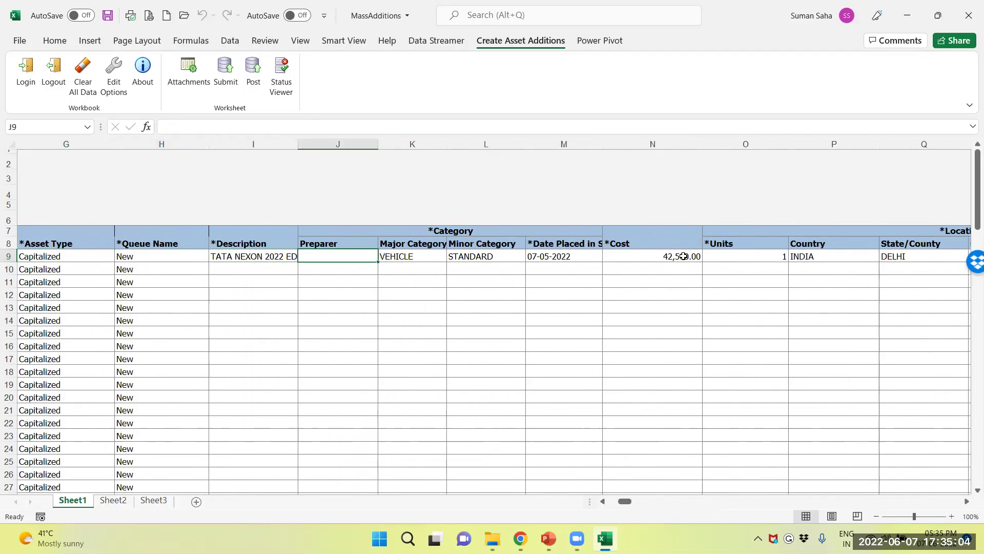
key("Down")
key("shift+Tab")
key("shift+Tab")
key("shift+Tab")
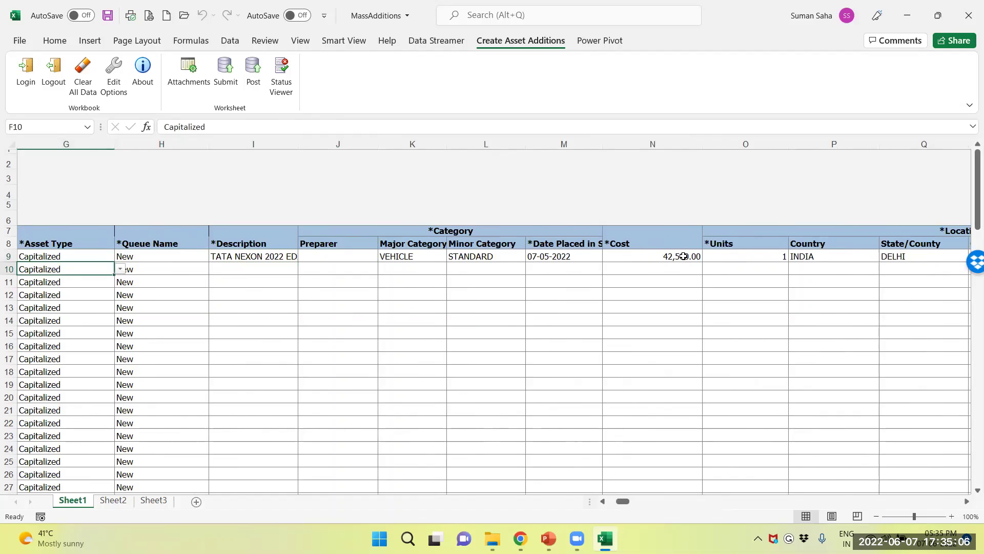
key("Home")
key("Tab")
key("Tab")
key("Tab")
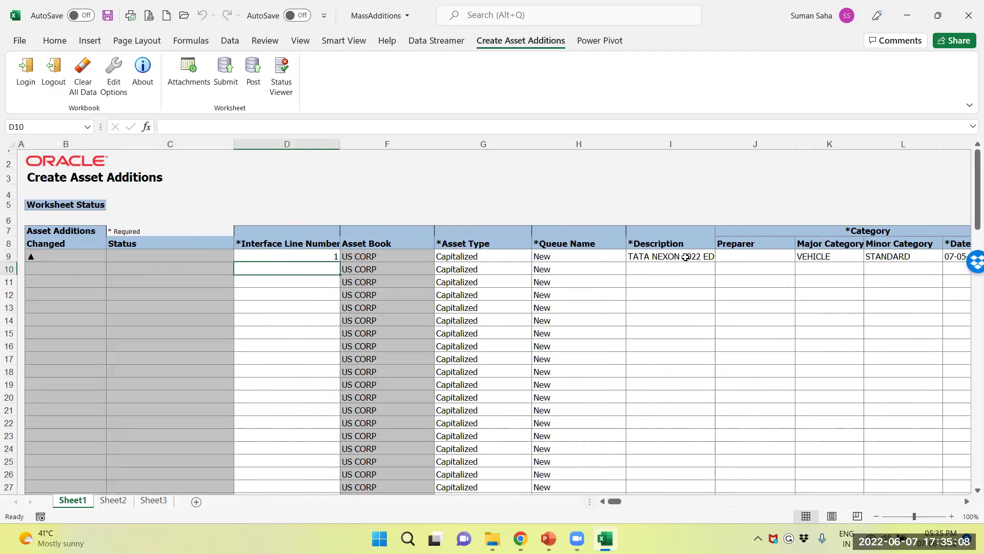
Save the workbook and upload the TATA NEXON row, submitting Post Mass Additions request 4665180.
left_click(107, 16)
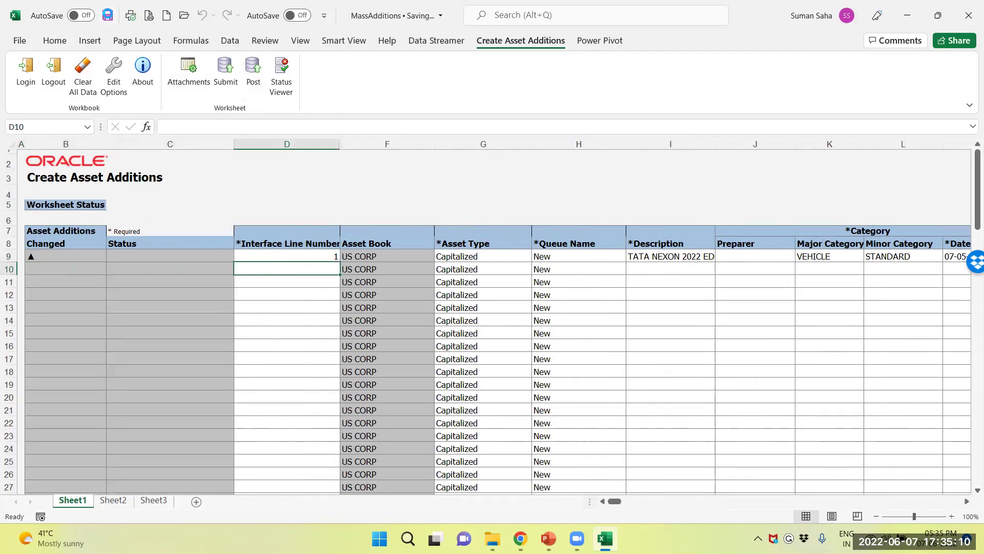
left_click(226, 83)
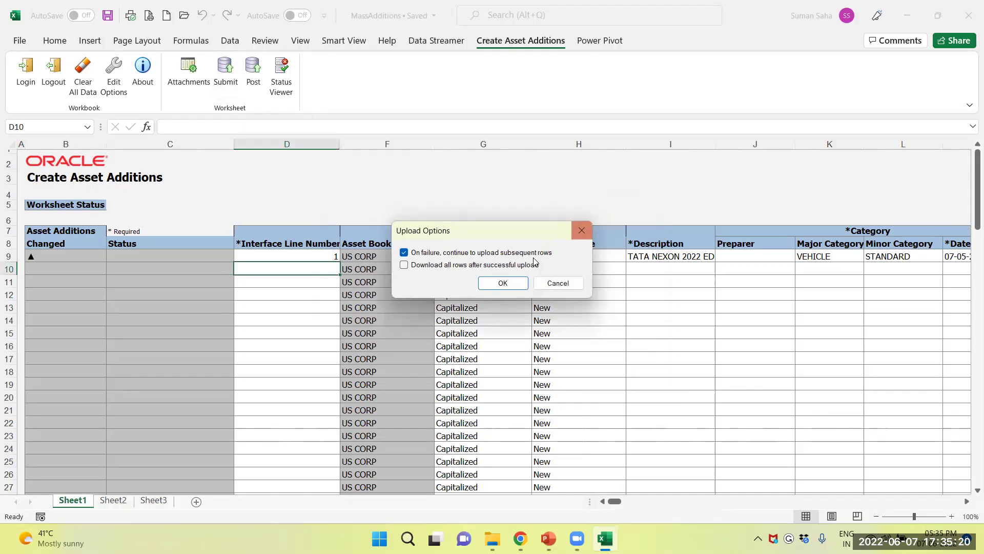
left_click(501, 283)
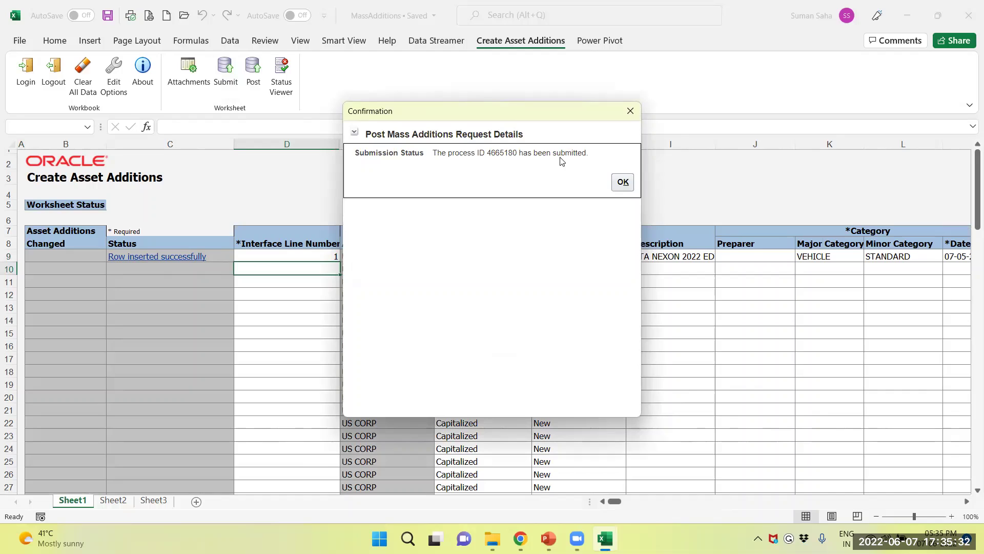
left_click(623, 184)
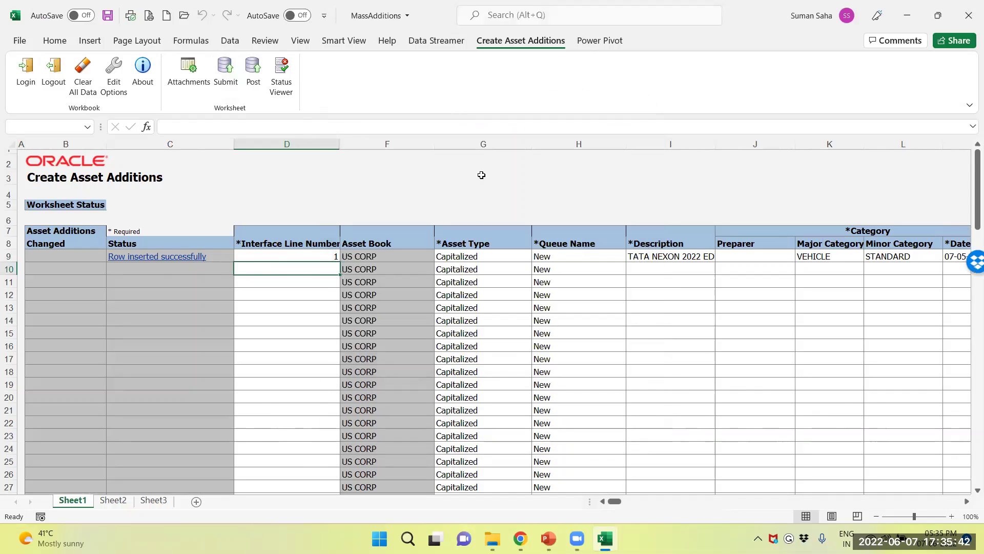
left_click(481, 175)
Close the spreadsheet dialog and list the 1 incomplete addition, TATA NEXON at 42,500.00.
mouse_move(520, 539)
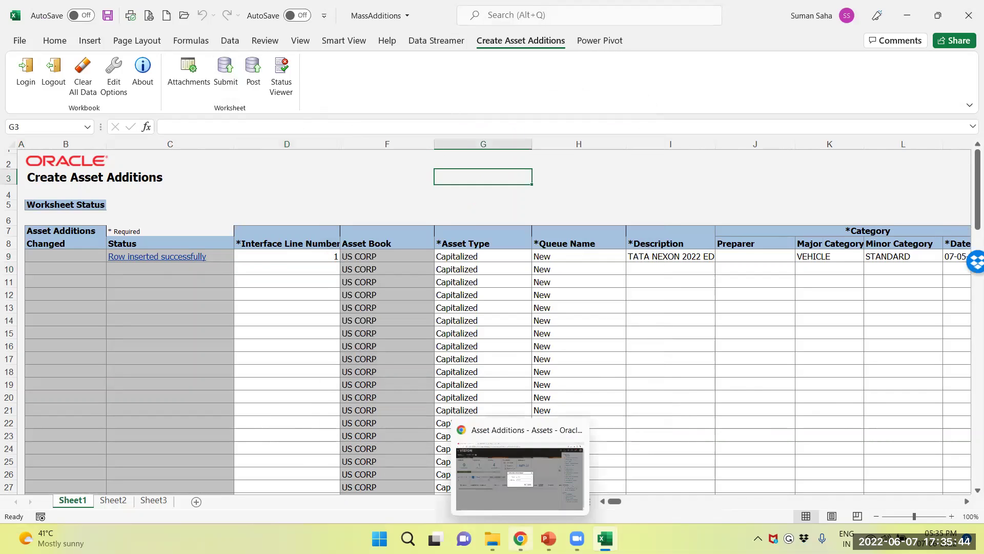
left_click(519, 477)
left_click(570, 327)
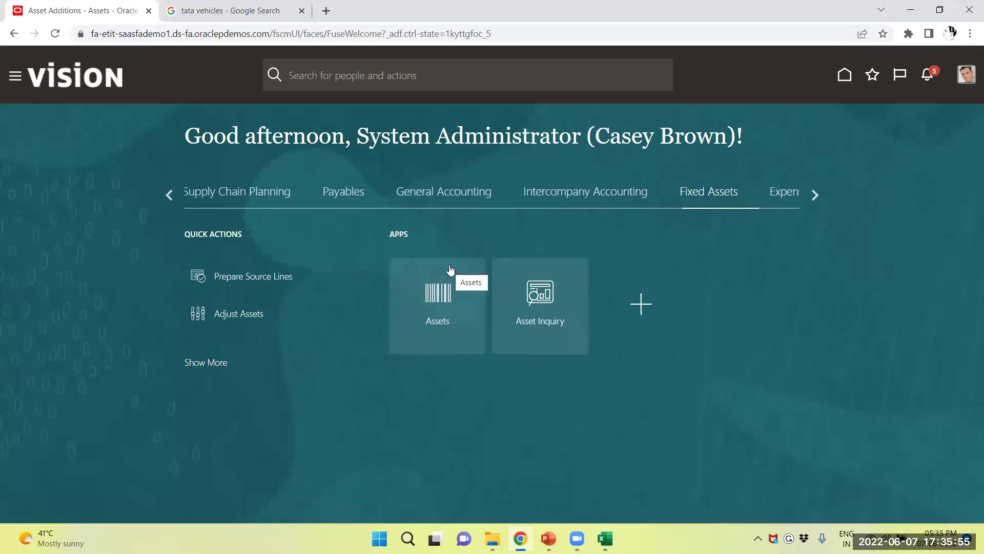
scroll(436, 230, "down", 1)
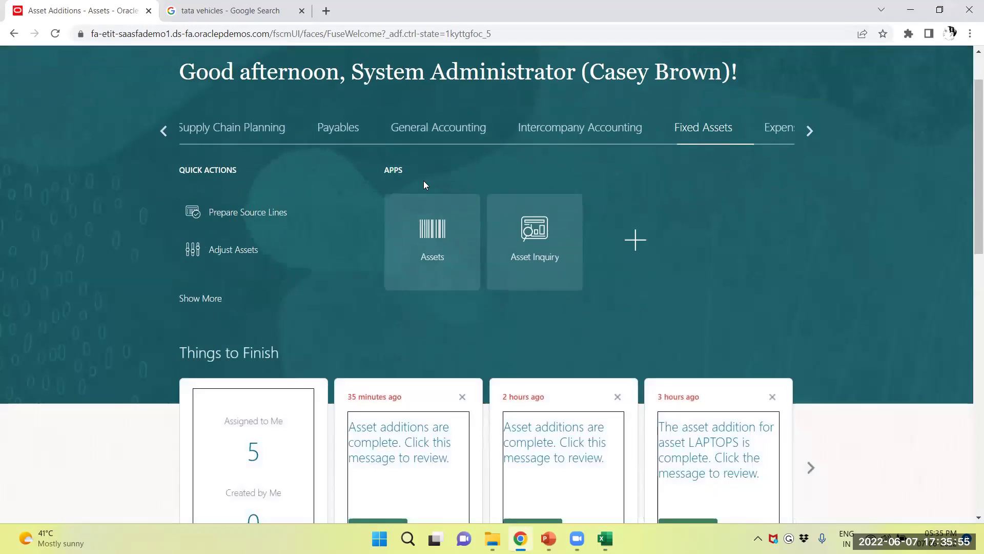
left_click(426, 228)
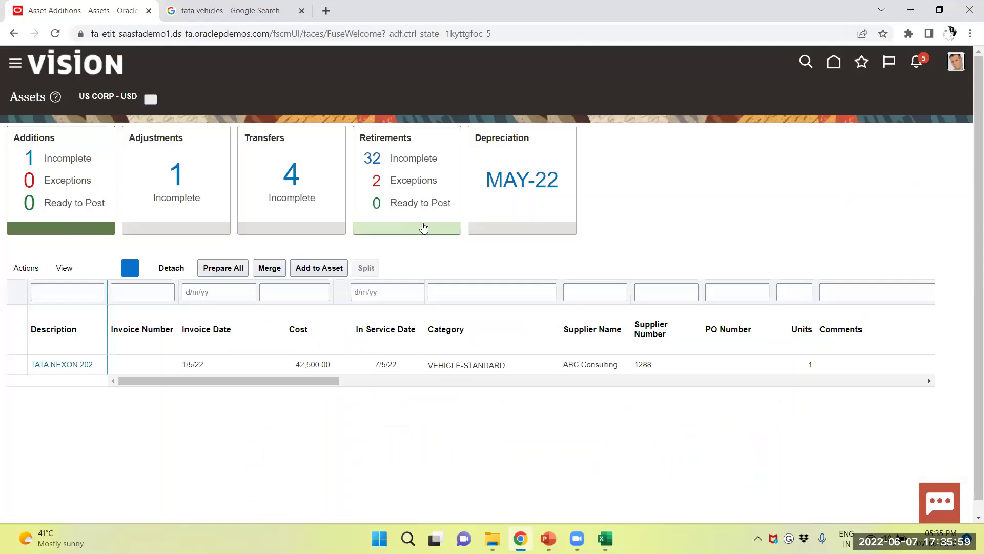
left_click(71, 160)
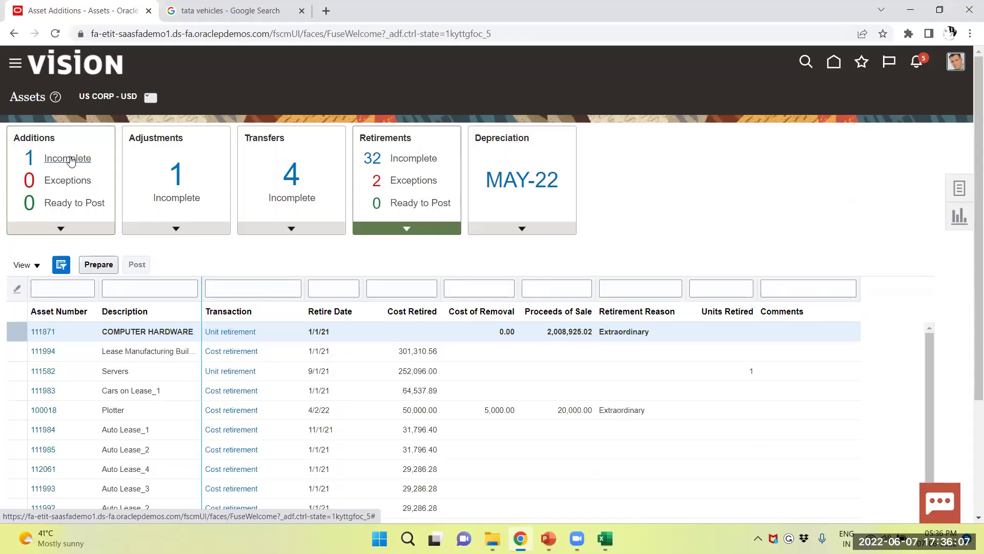
left_click(71, 160)
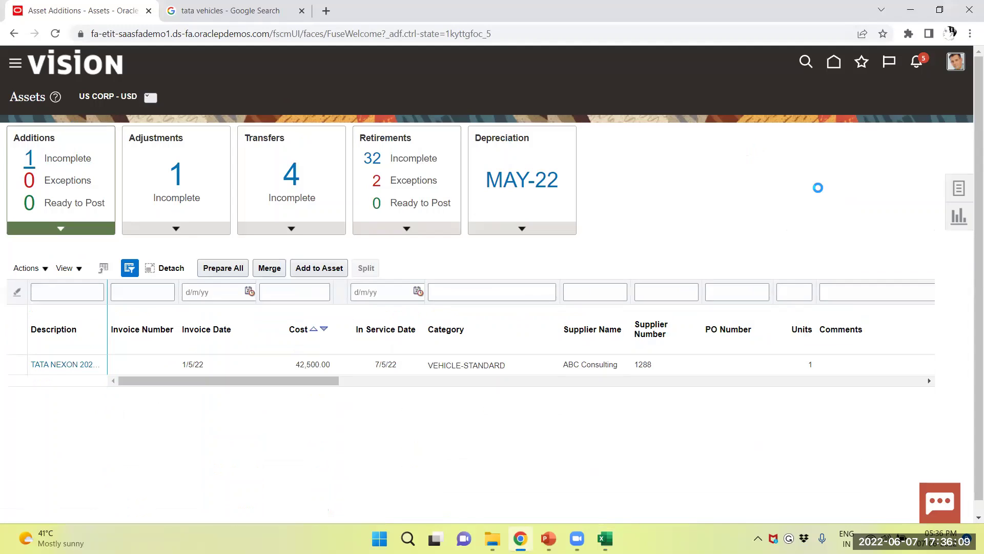
left_click(958, 190)
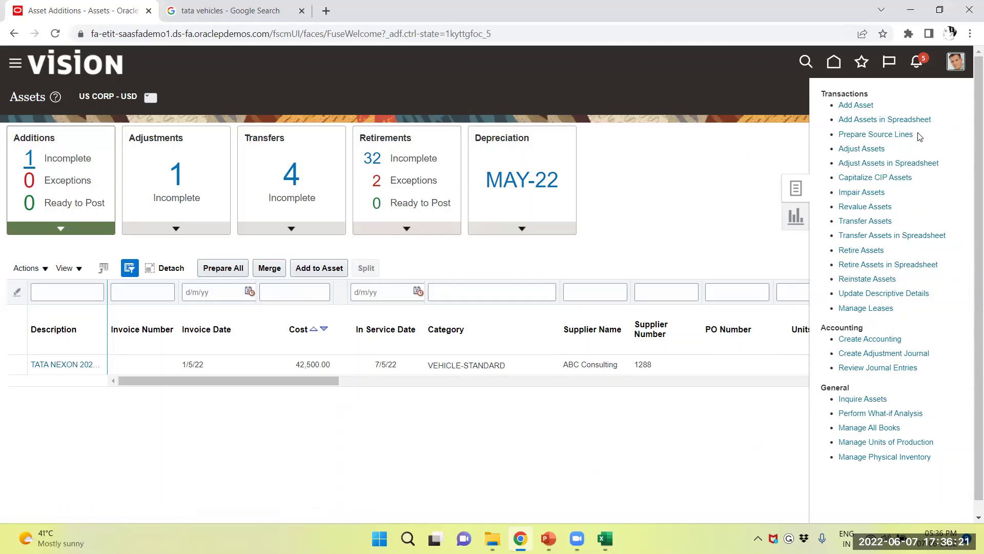
Select the TATA NEXON line, scan its columns, and open it in Edit Source Line.
left_click(14, 357)
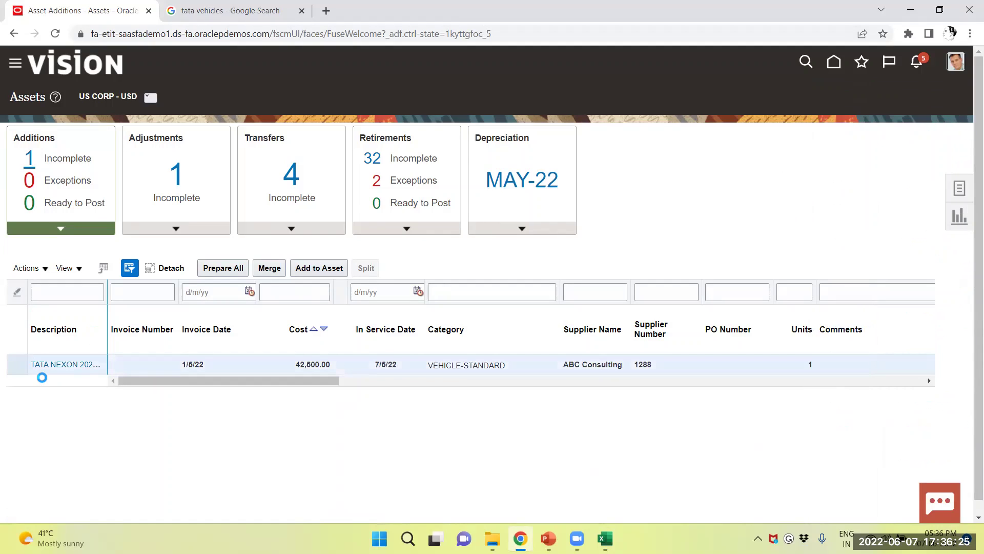
left_click_drag(177, 377, 409, 378)
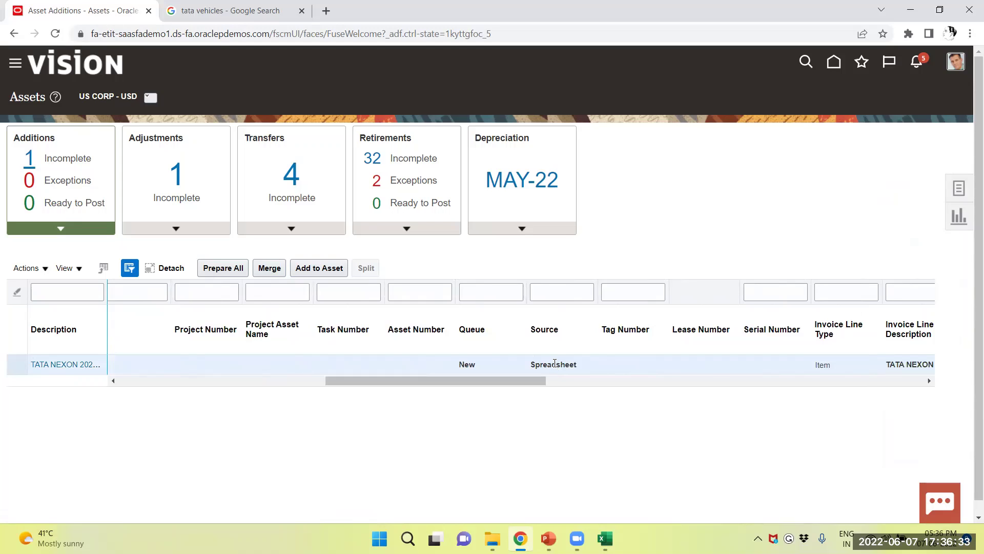
left_click_drag(486, 380, 299, 381)
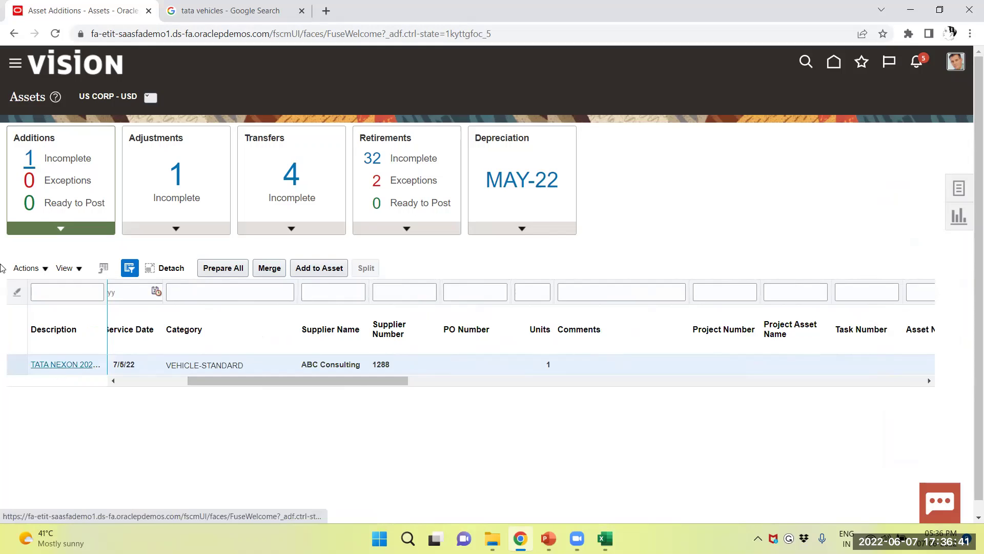
left_click(35, 365)
left_click(26, 267)
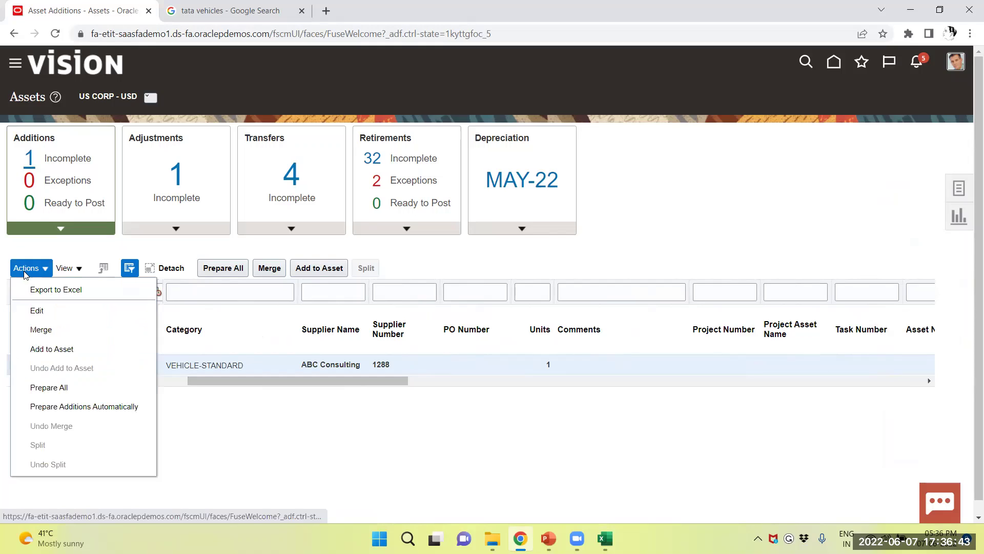
left_click(32, 310)
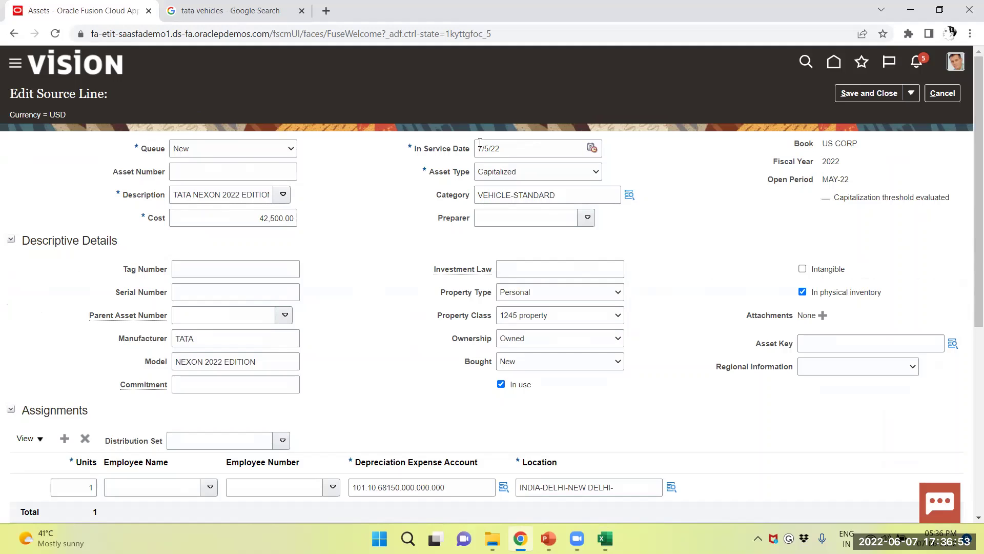
Review the line's General details: New queue, in service 7/5/22, location INDIA-DELHI-NEW DELHI.
scroll(496, 148, "down", 5)
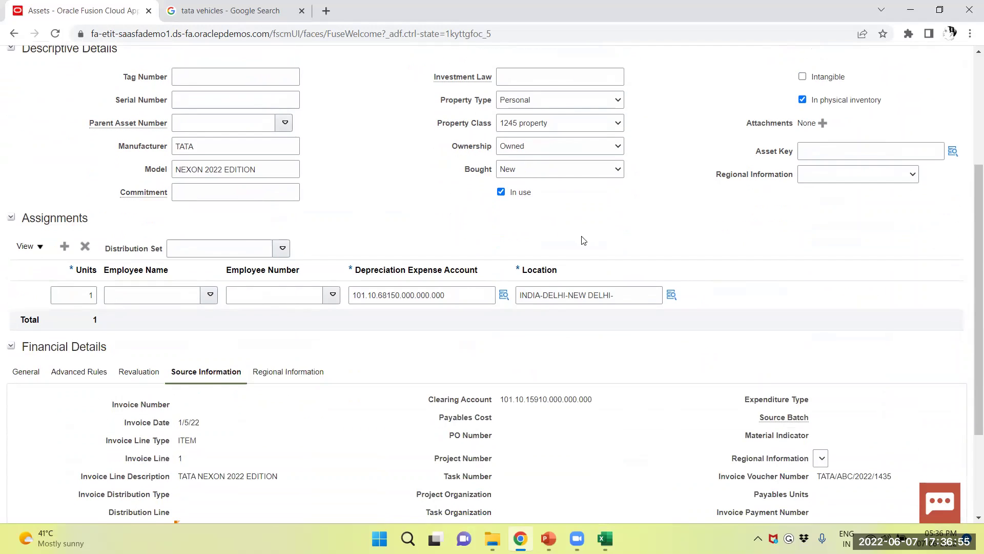
scroll(501, 259, "down", 2)
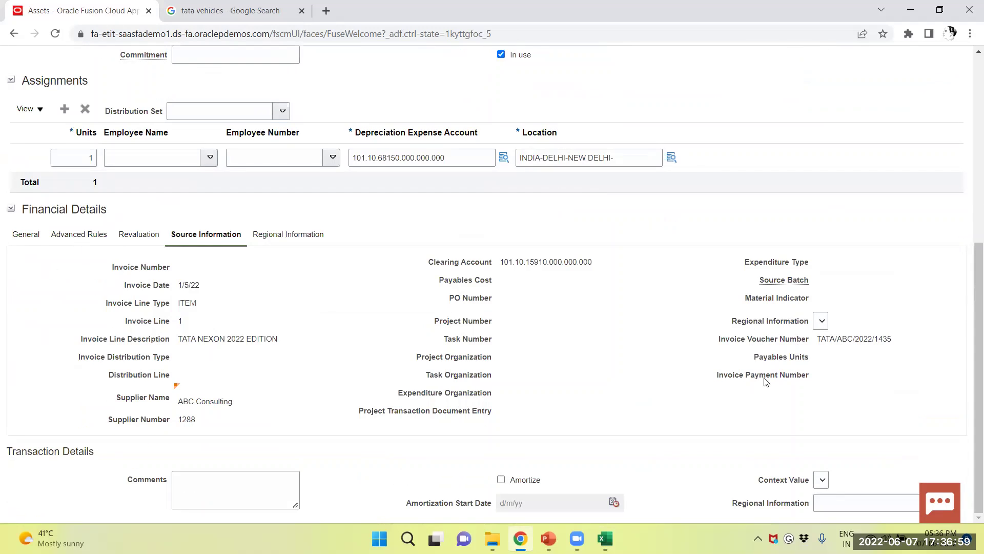
left_click(28, 236)
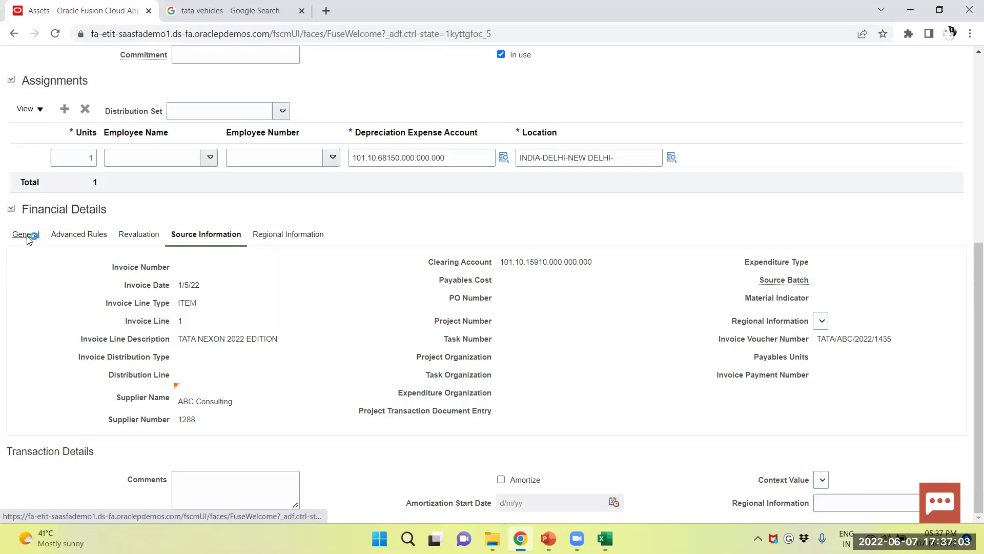
scroll(180, 279, "down", 2)
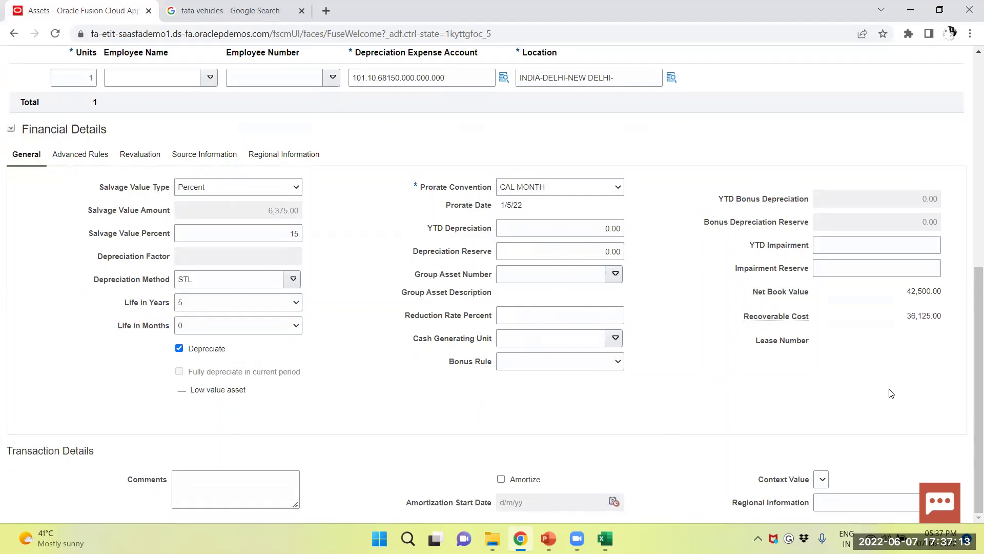
scroll(890, 394, "up", 8)
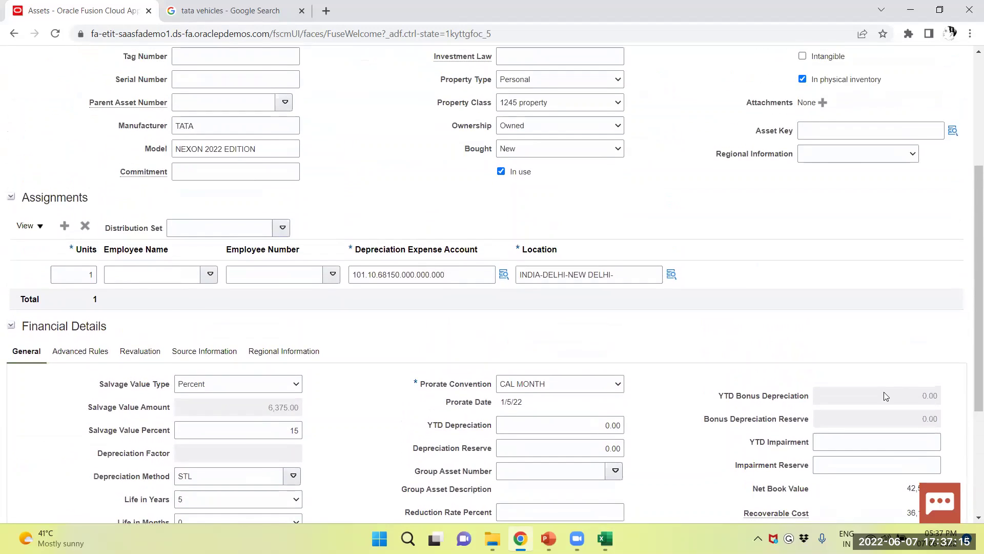
scroll(882, 396, "up", 1)
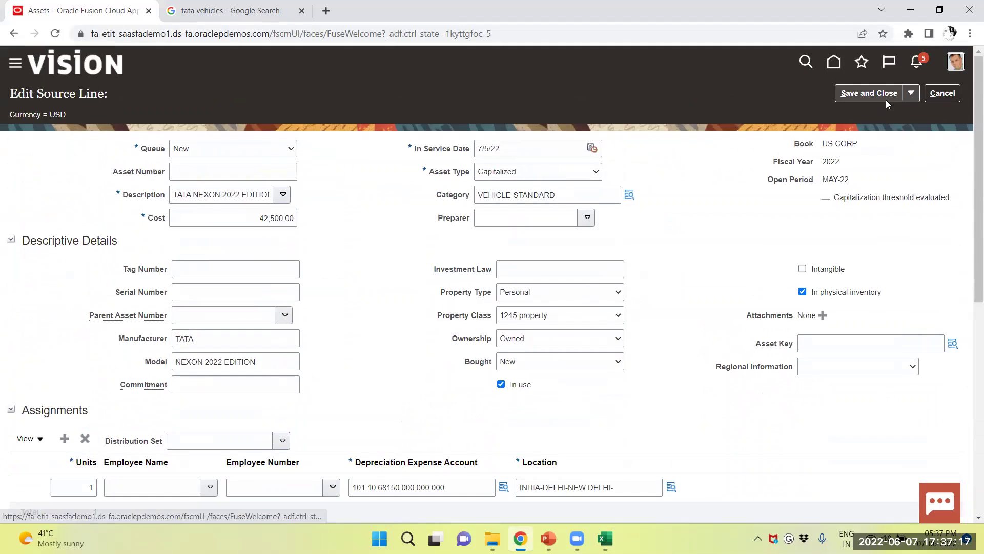
Move the TATA NEXON source line to the Post queue and save it.
left_click(214, 148)
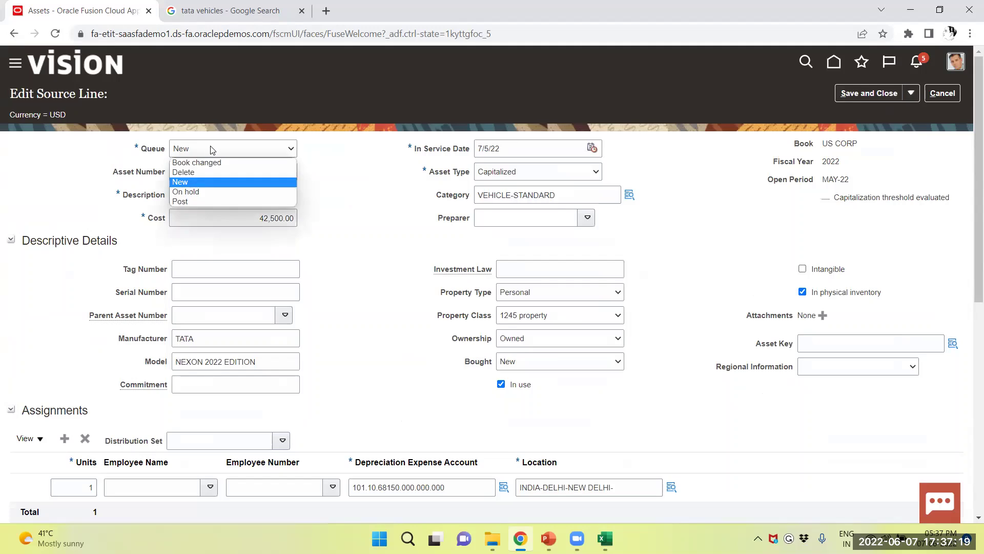
left_click(185, 201)
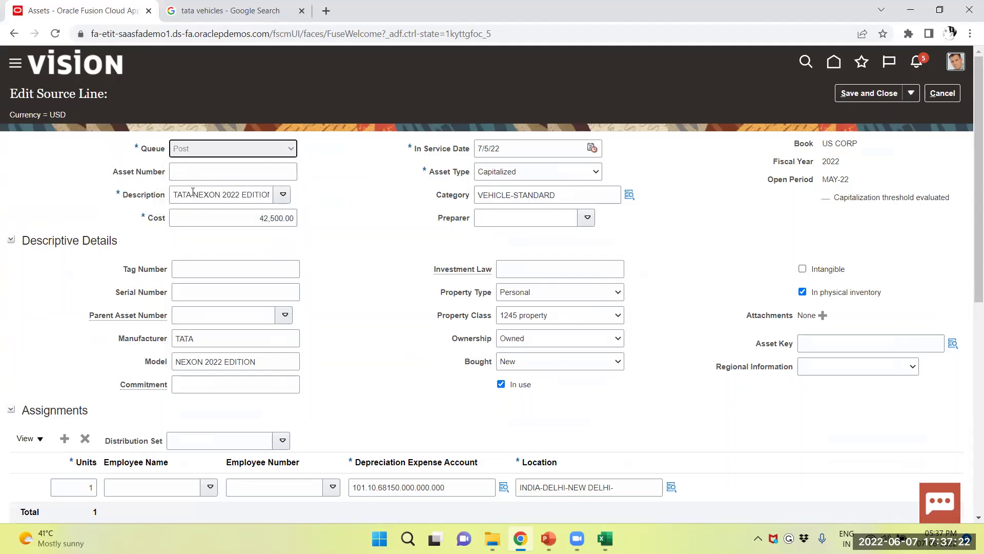
left_click(860, 96)
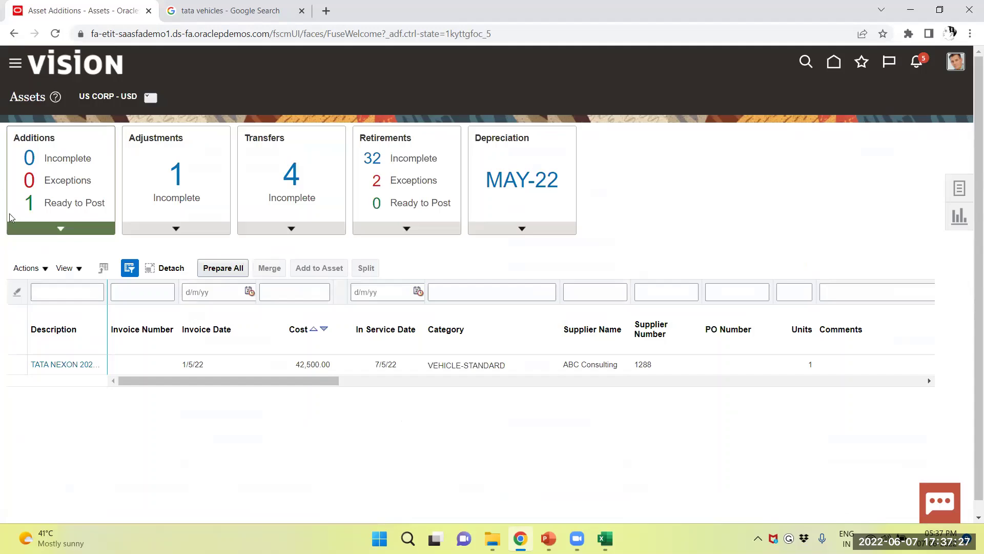
Post all ready additions, including TATA NEXON, and return to the home page.
left_click(58, 203)
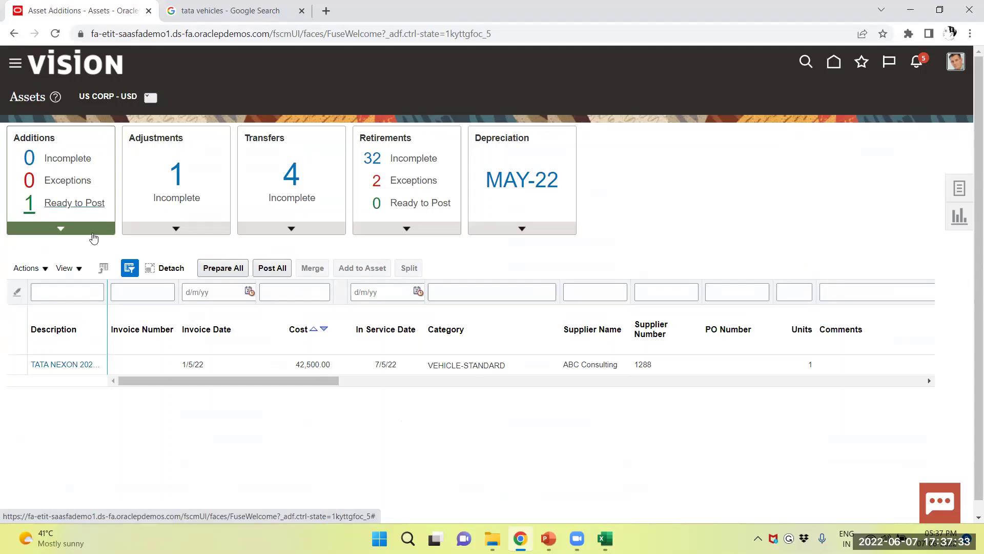
left_click(19, 365)
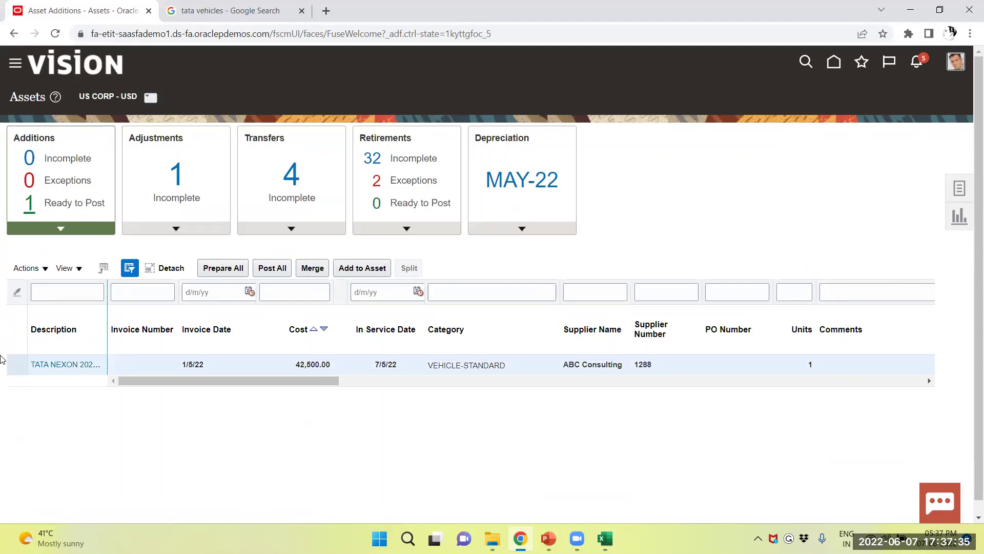
left_click(279, 269)
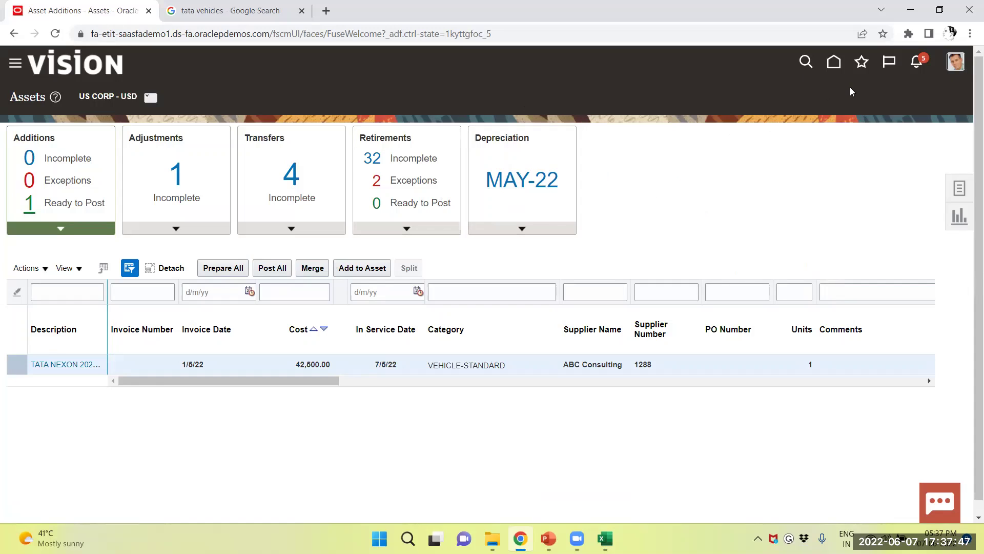
left_click(833, 62)
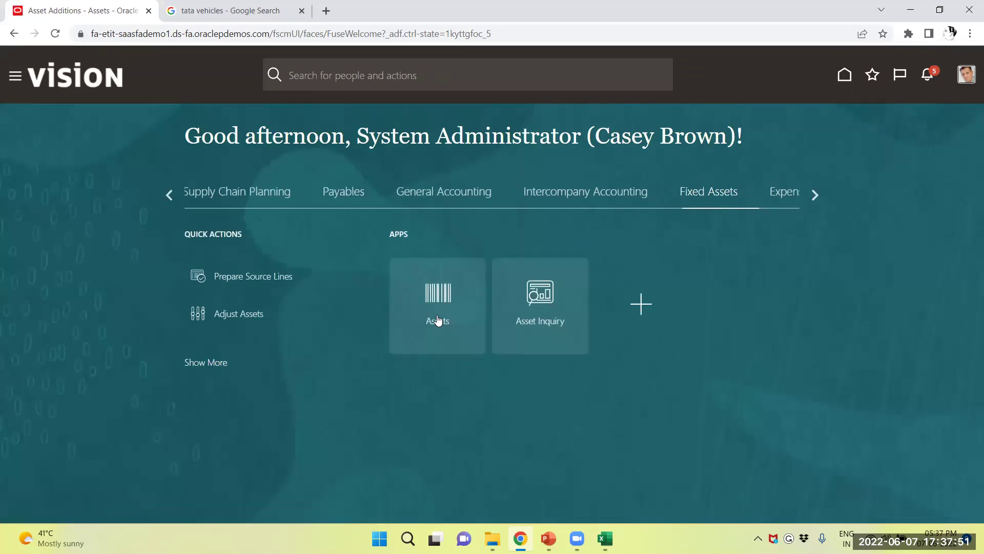
In Inquire Assets, open asset 112586, TATA NEXON 2022 EDITION, from Recent Additions.
left_click(442, 311)
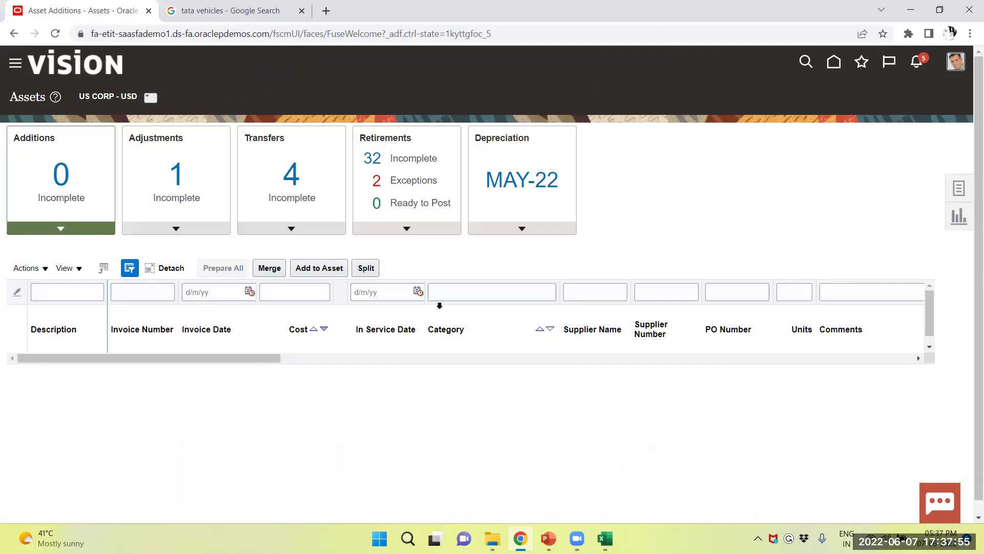
left_click(958, 191)
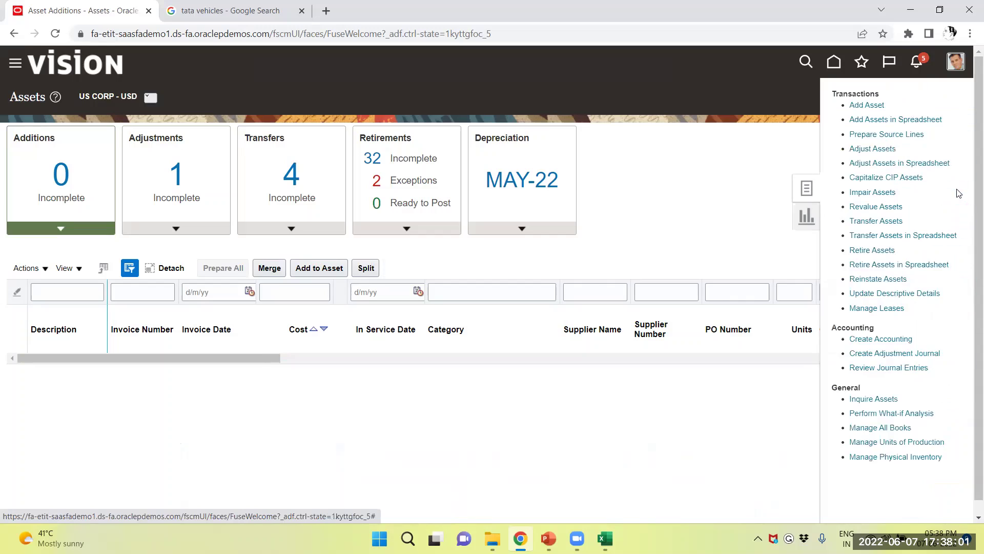
left_click(861, 397)
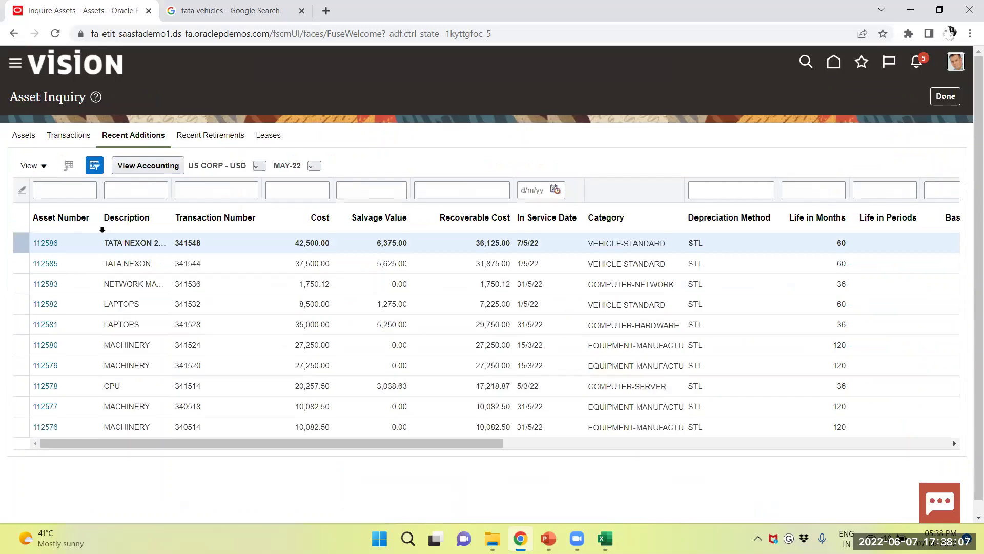
left_click(39, 242)
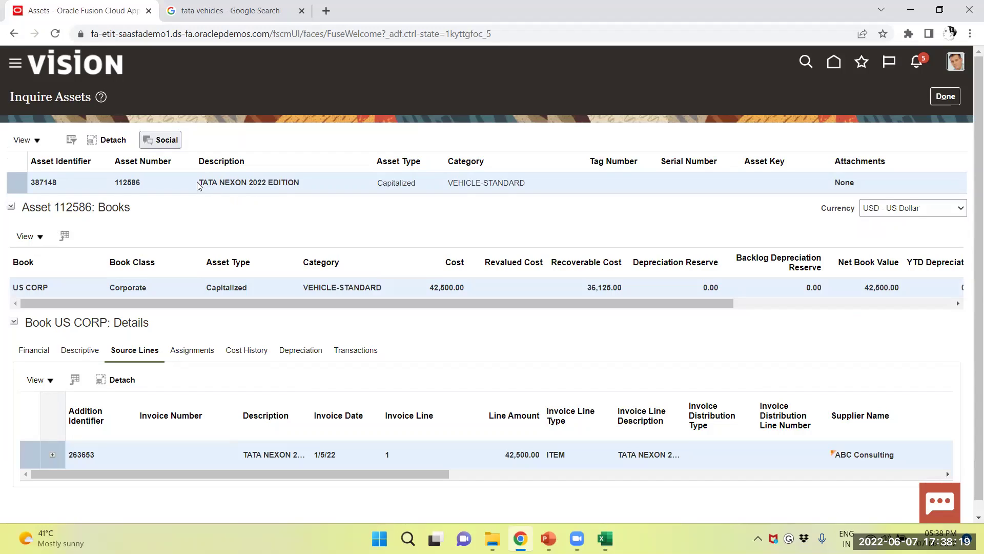
Check that asset 112586's source line shows Oracle Spreadsheet as its source.
left_click_drag(197, 184, 302, 189)
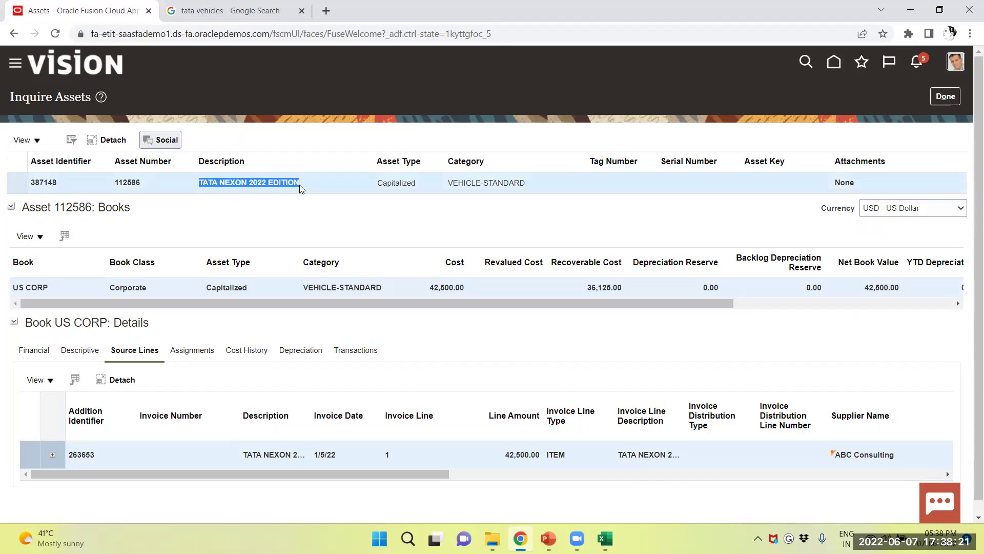
scroll(295, 322, "down", 1)
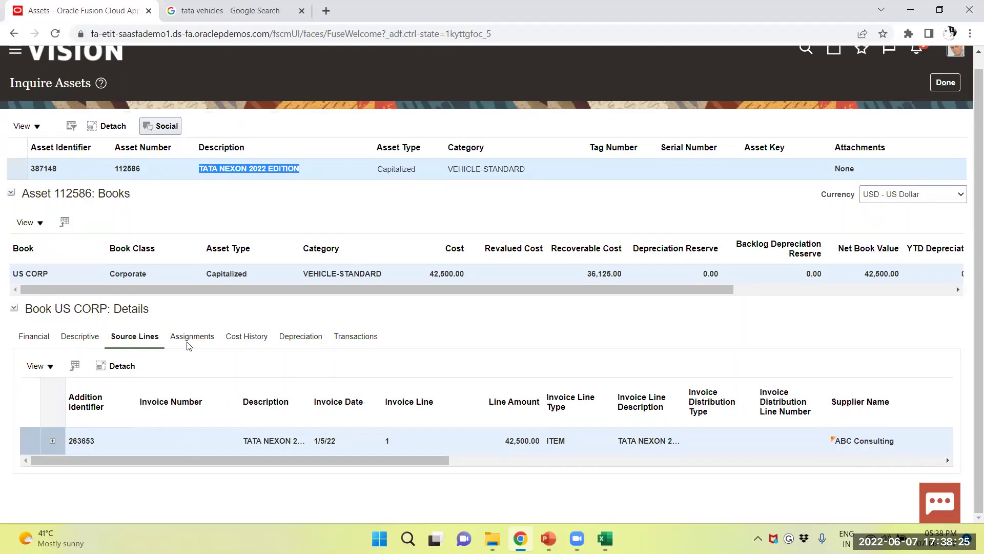
left_click_drag(191, 461, 692, 472)
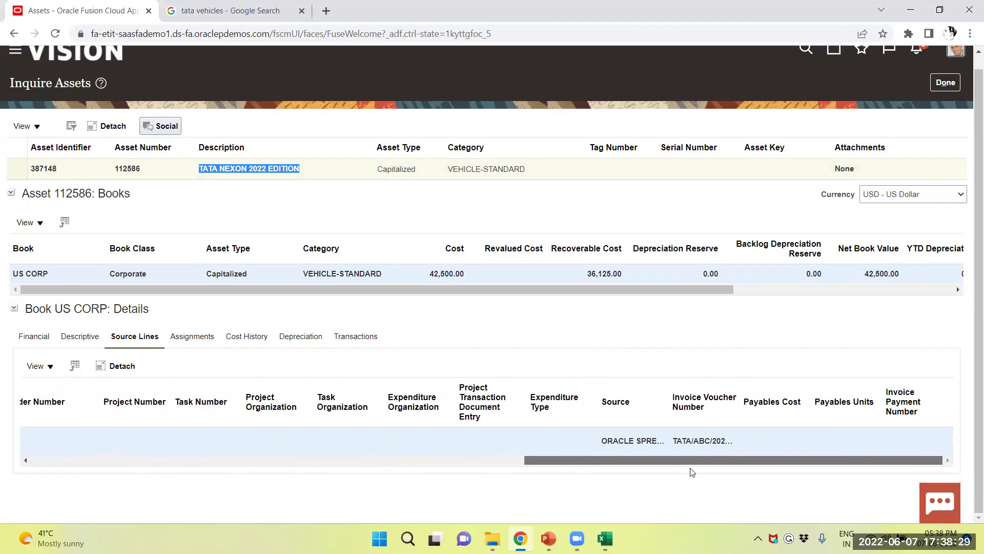
left_click(602, 442)
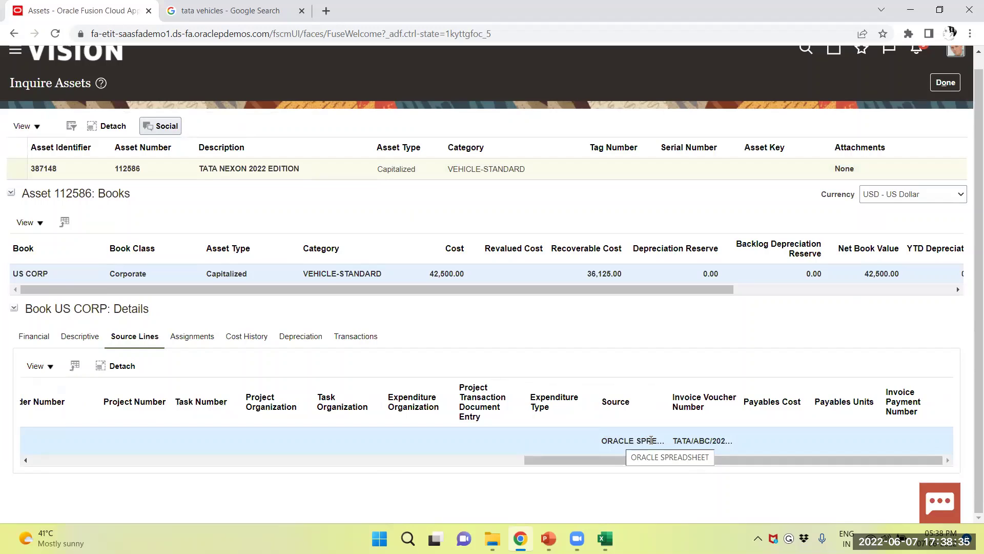
left_click_drag(651, 442, 385, 423)
left_click(329, 374)
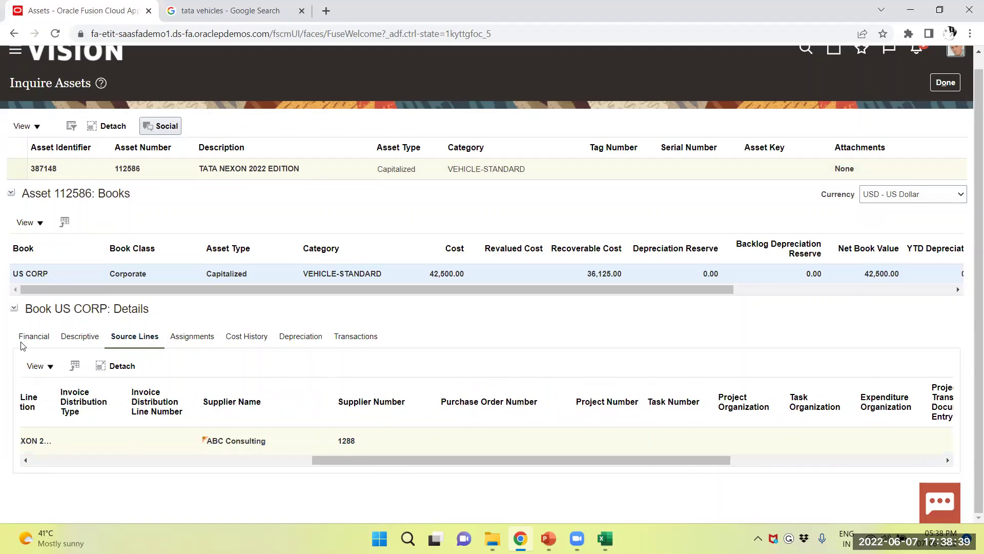
Review US CORP financials: salvage 6,375.00, recoverable cost 36,125.00, STL over 5 years.
left_click(27, 340)
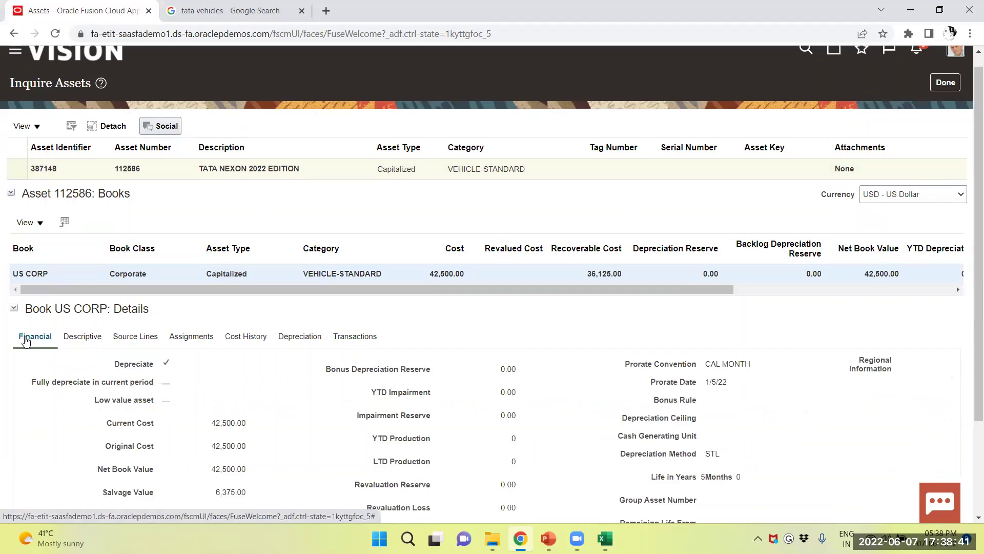
scroll(363, 359, "down", 1)
scroll(362, 360, "down", 2)
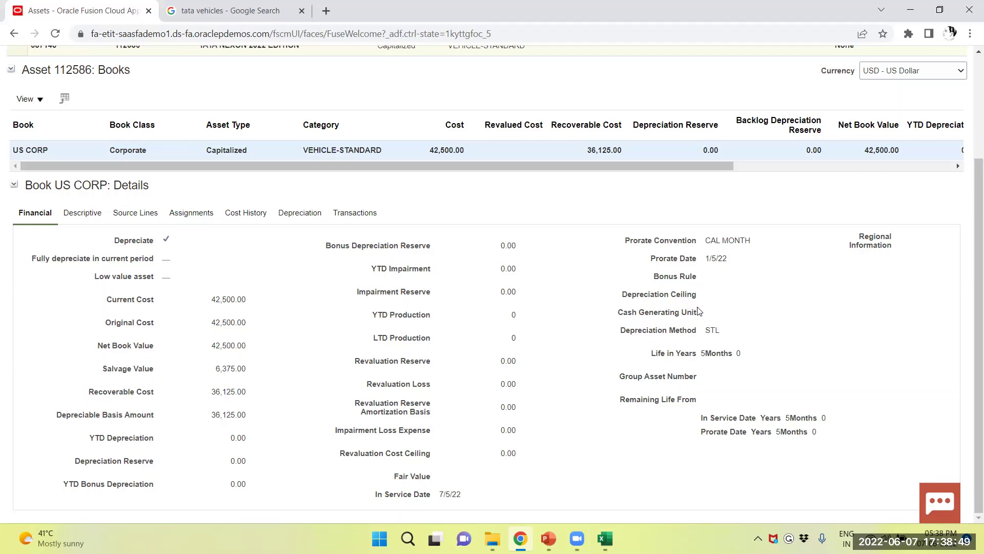
scroll(700, 311, "up", 3)
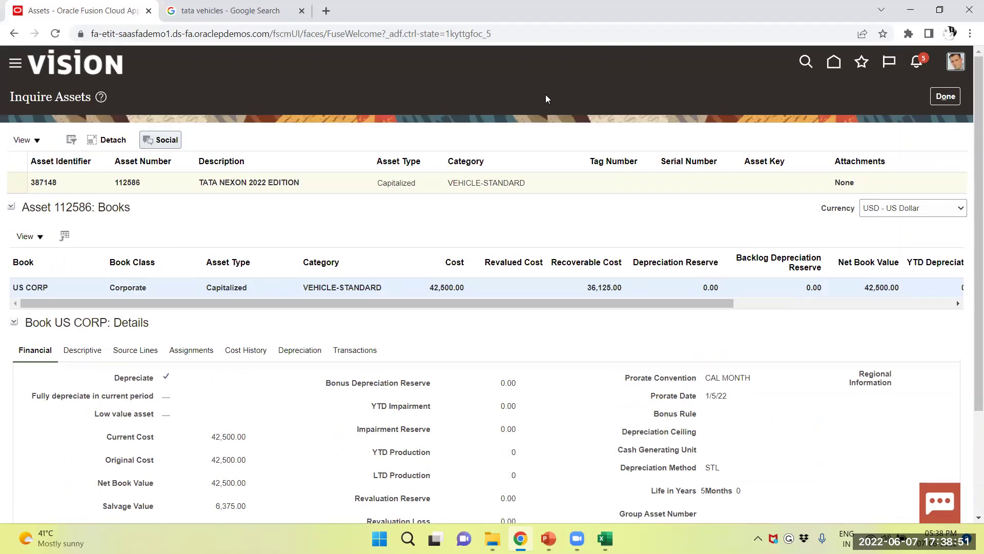